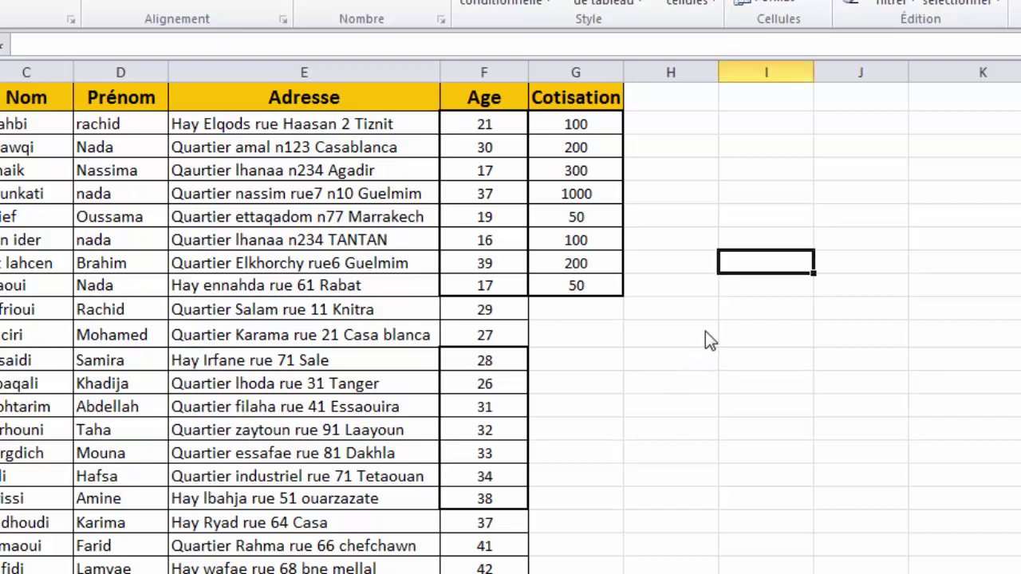
Enter the formula =CONCATENER(E1;F1) in cell I11 to join the Adresse and Age headers.
click(734, 334)
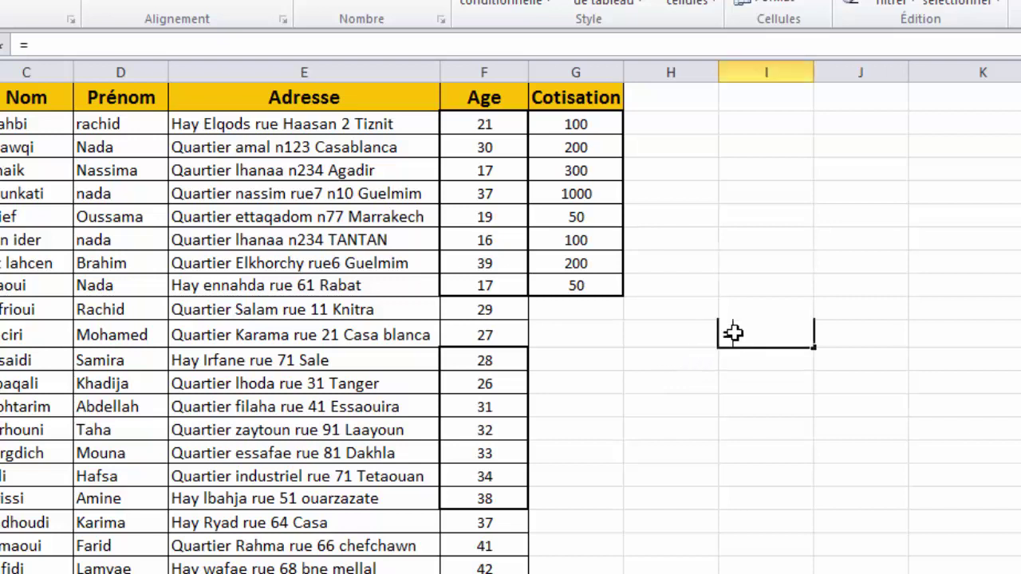
text(=conc)
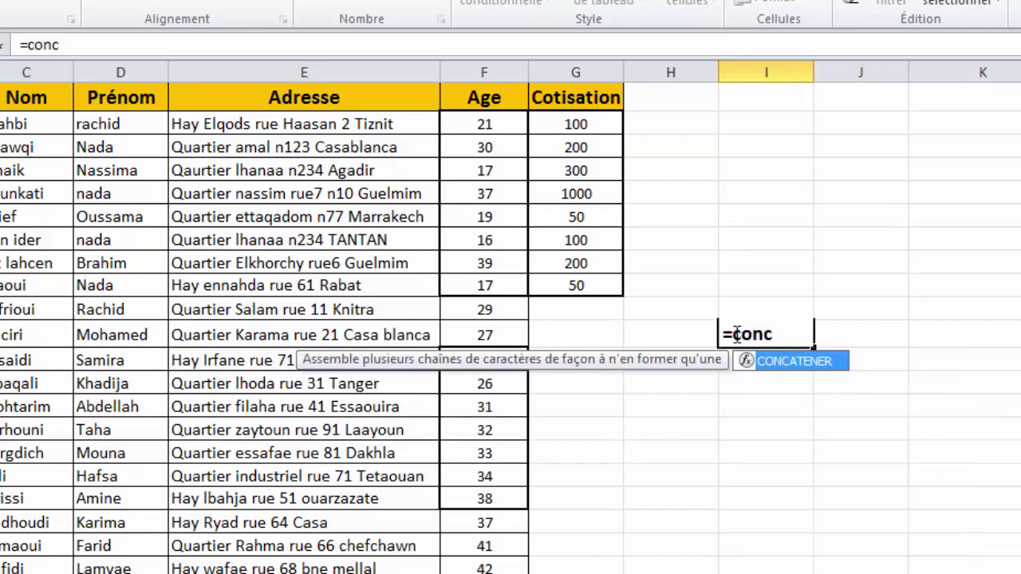
double_click(788, 360)
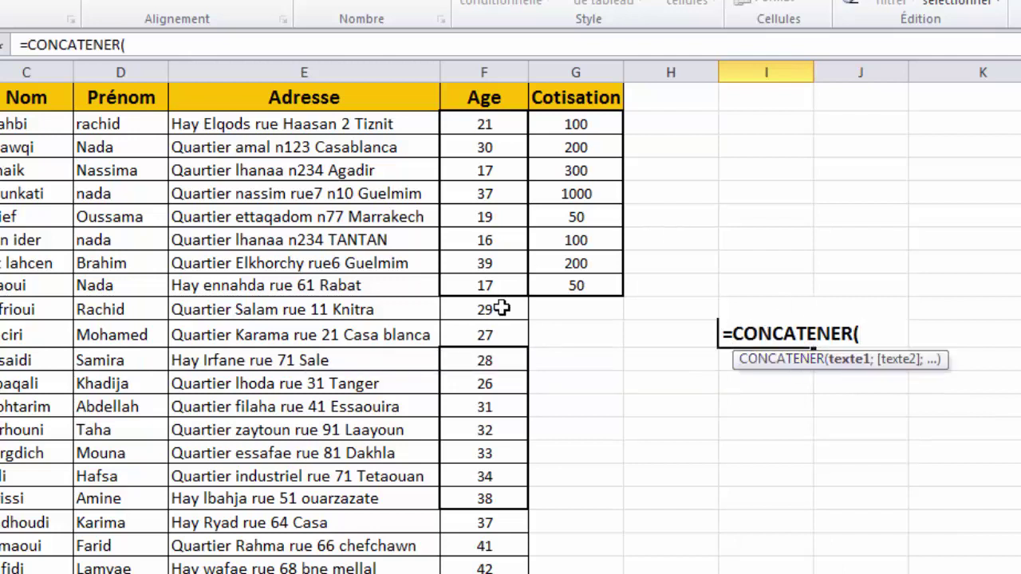
click(332, 98)
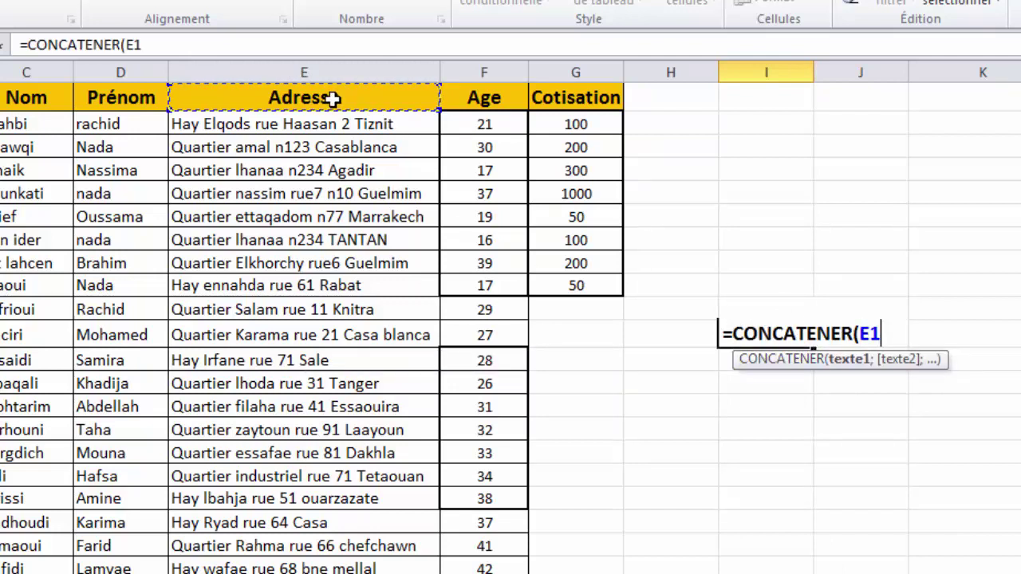
text(;)
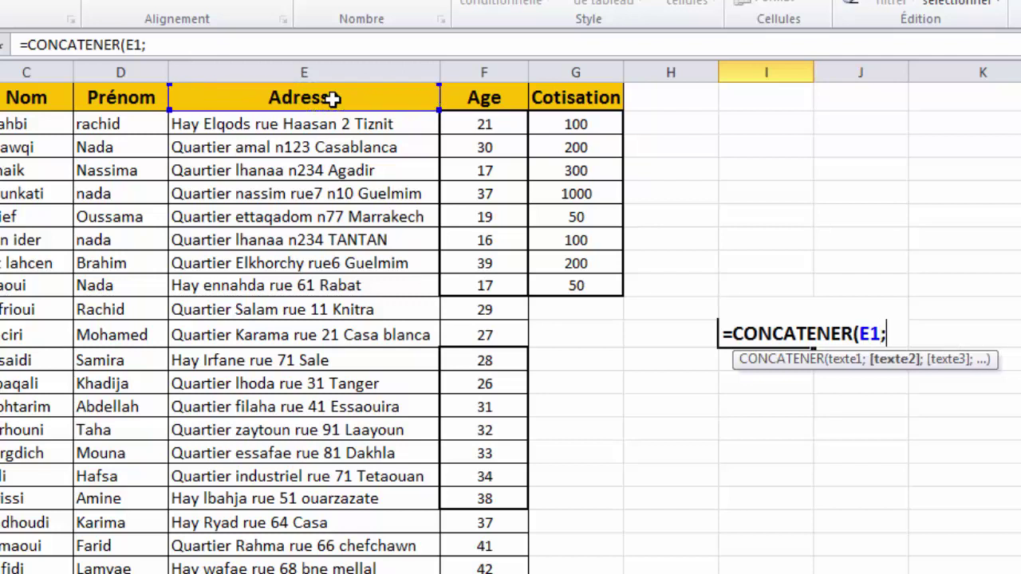
click(474, 98)
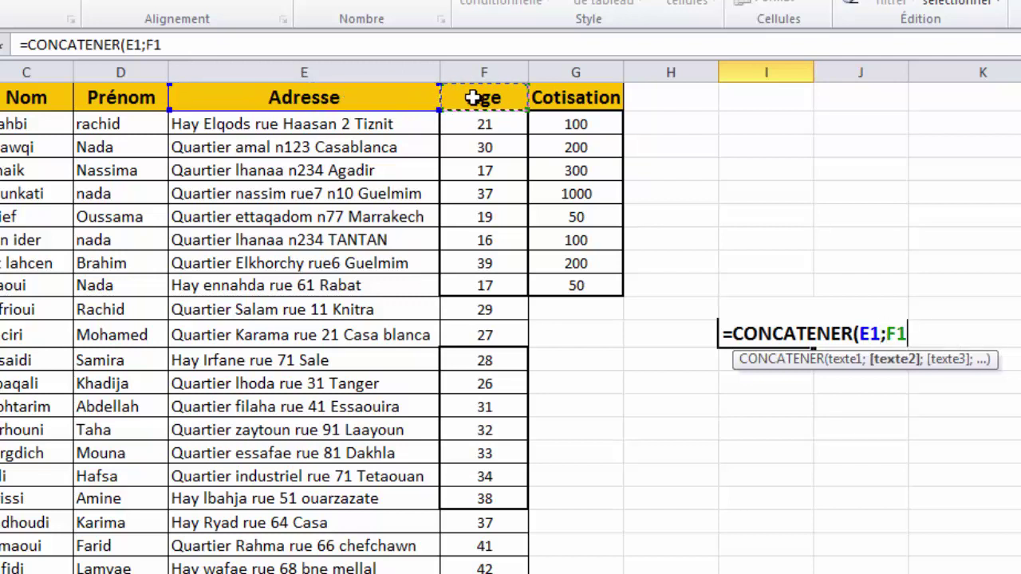
text())
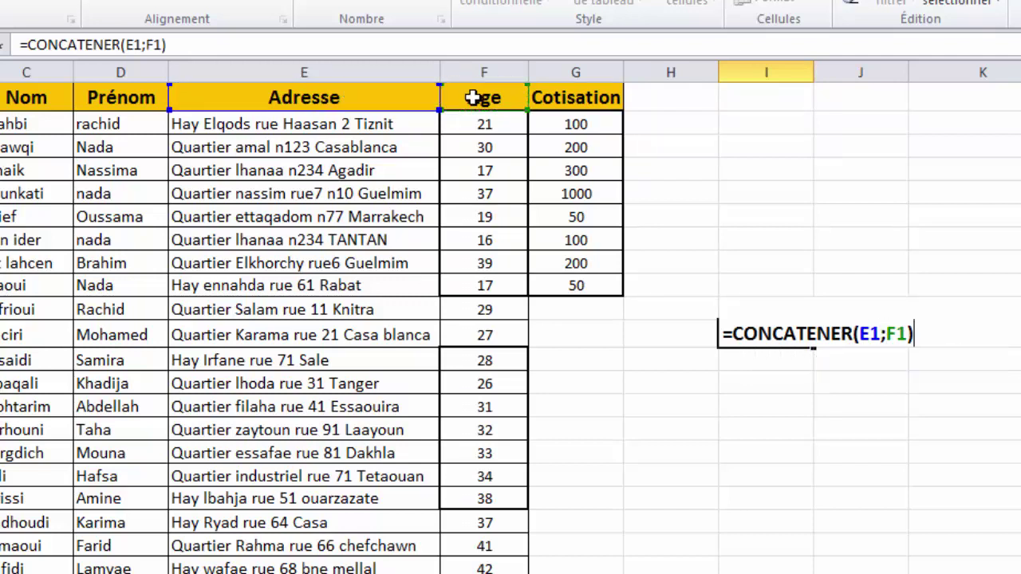
key(Return)
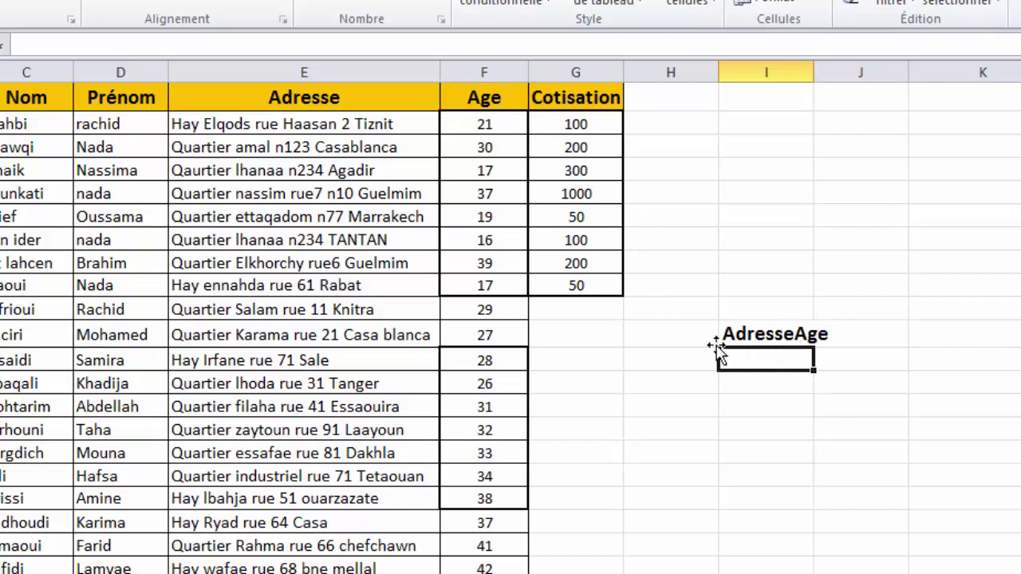
Add a space in quotation marks as a separate argument between E1 and F1 in the I11 formula.
double_click(793, 333)
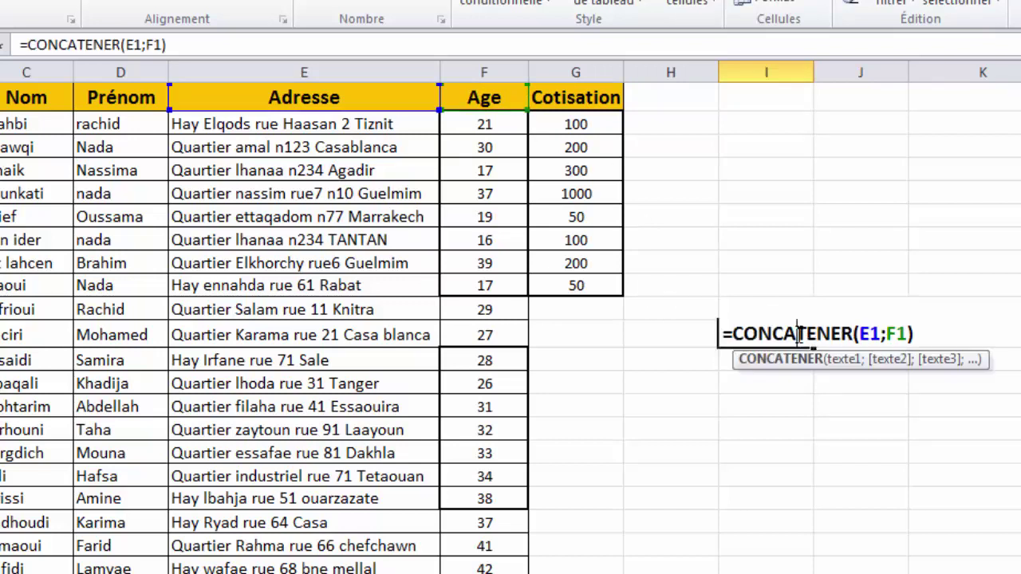
click(888, 334)
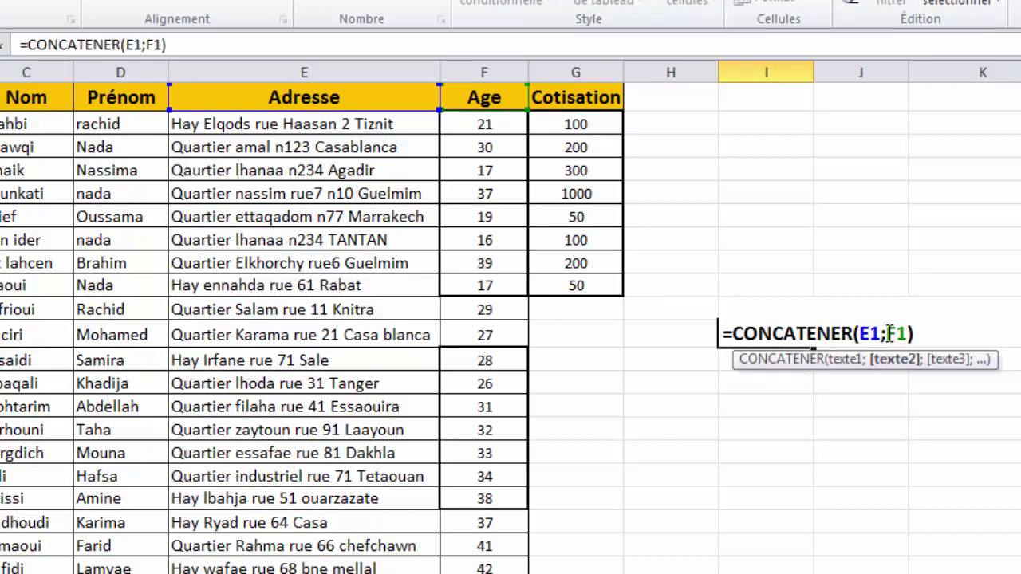
text(" ")
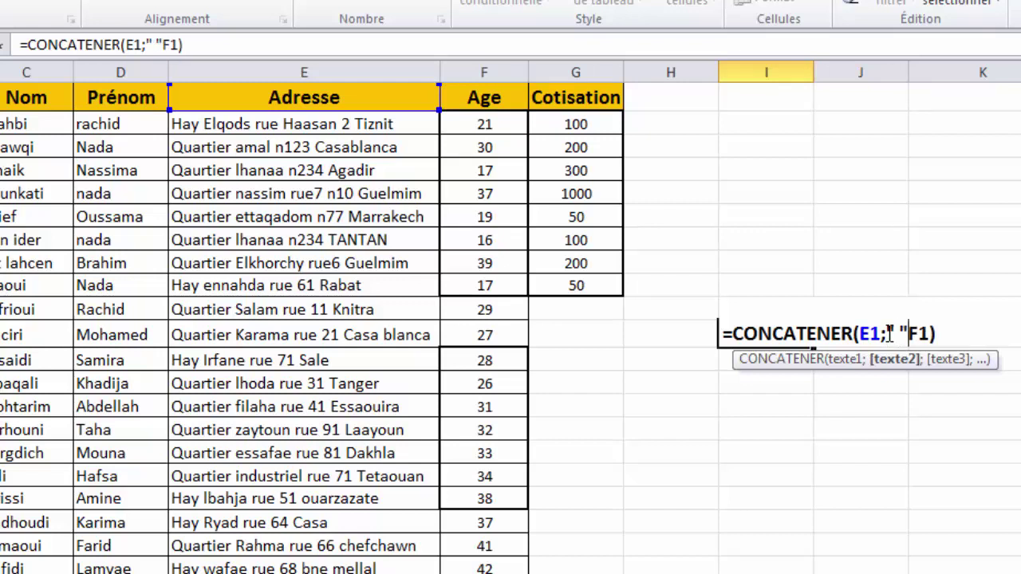
text(;)
key(Return)
text(*)
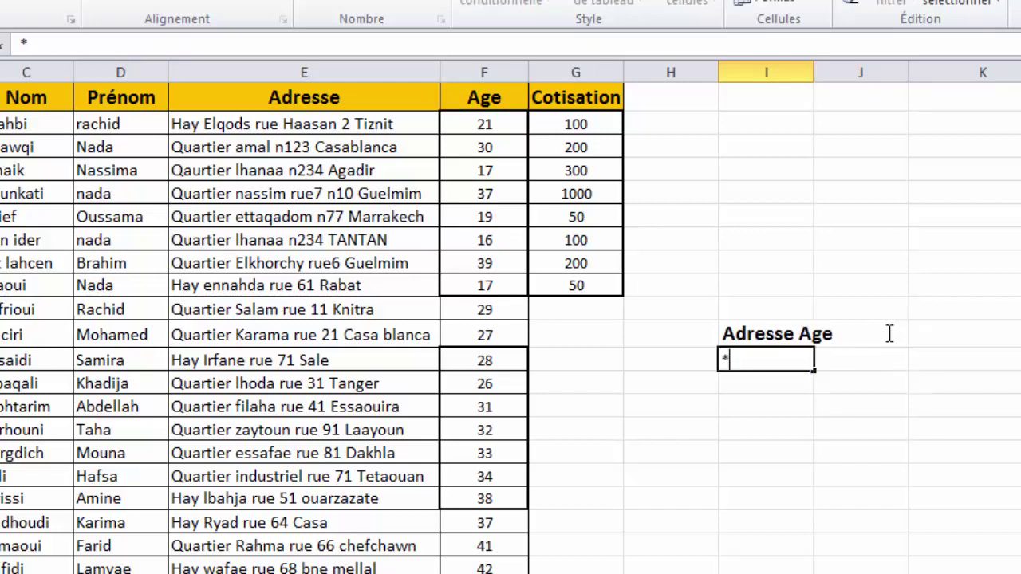
key(BackSpace)
Join the Adresse and Age headers with a space in cell I13 using the formula =E1&" "&F1.
click(841, 382)
click(756, 385)
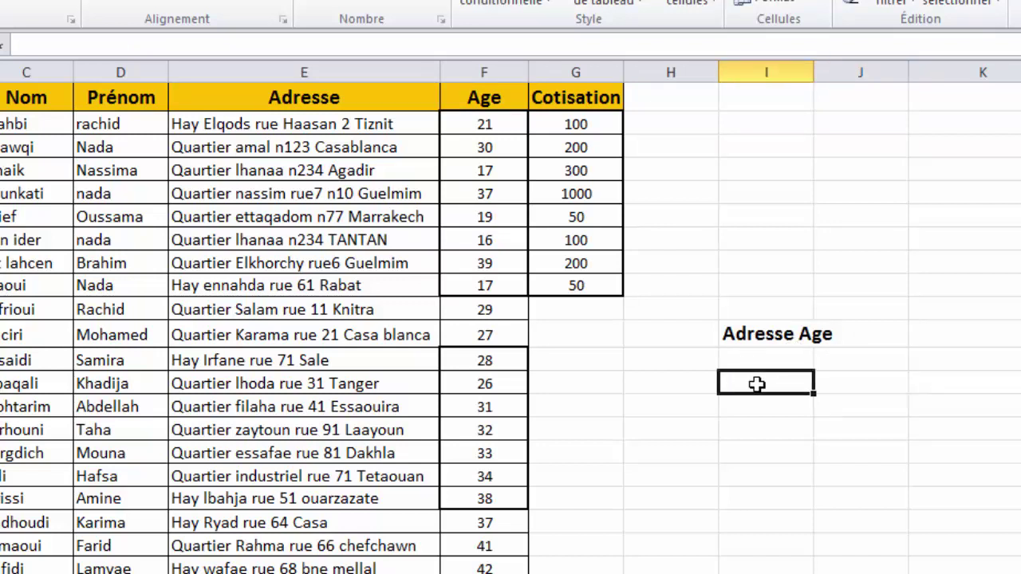
text(=)
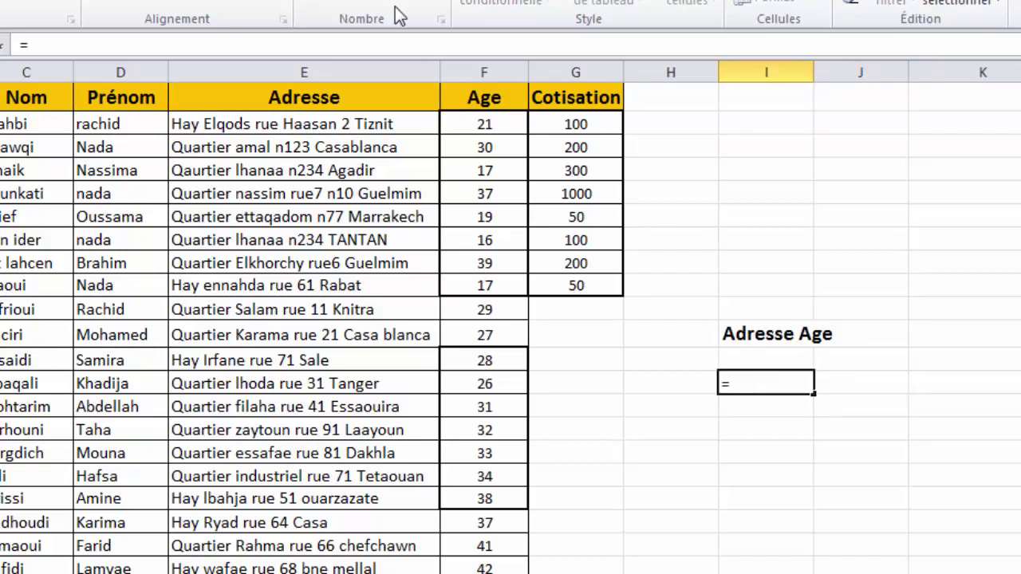
click(304, 101)
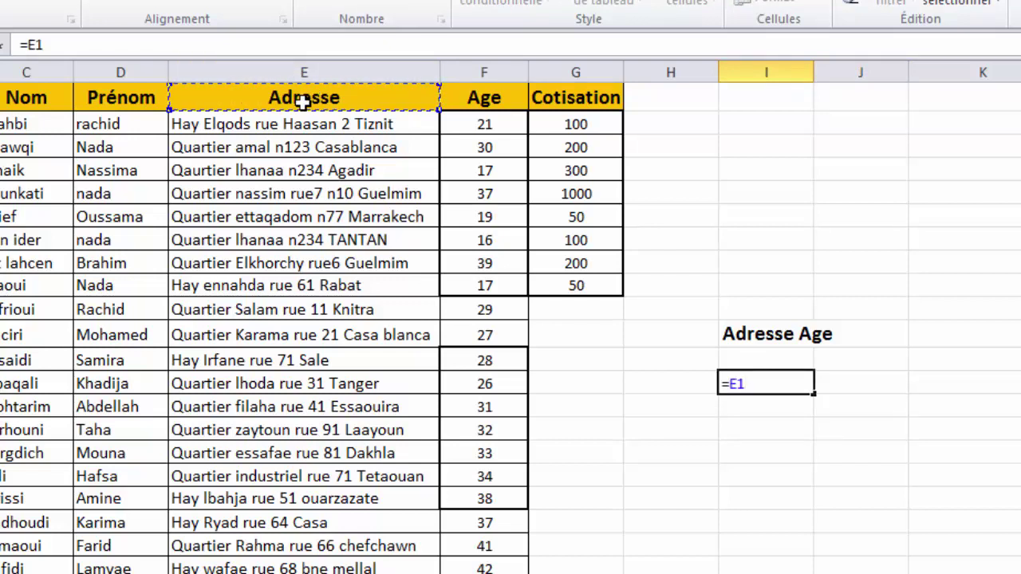
text(&" "&)
click(484, 101)
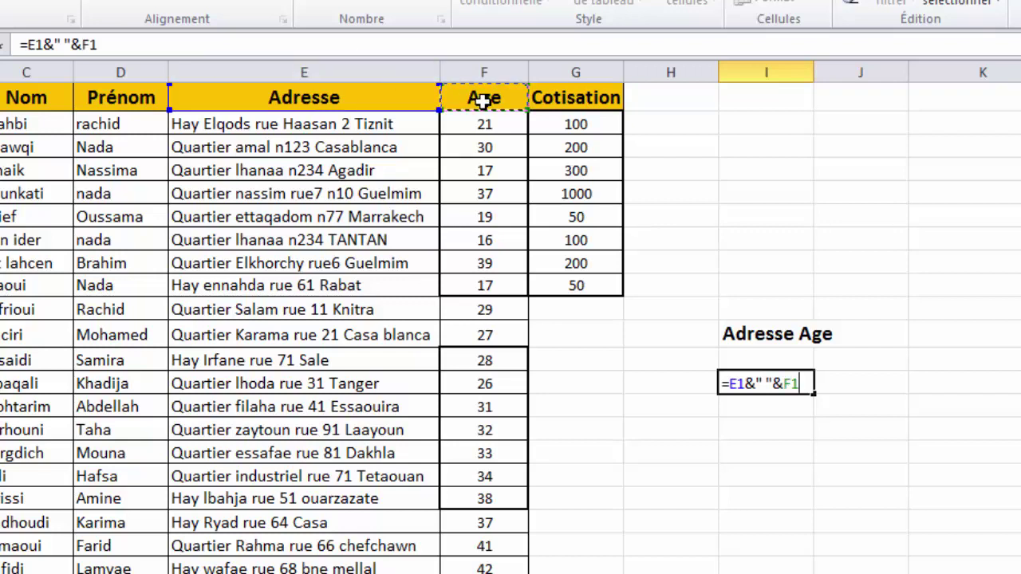
key(Return)
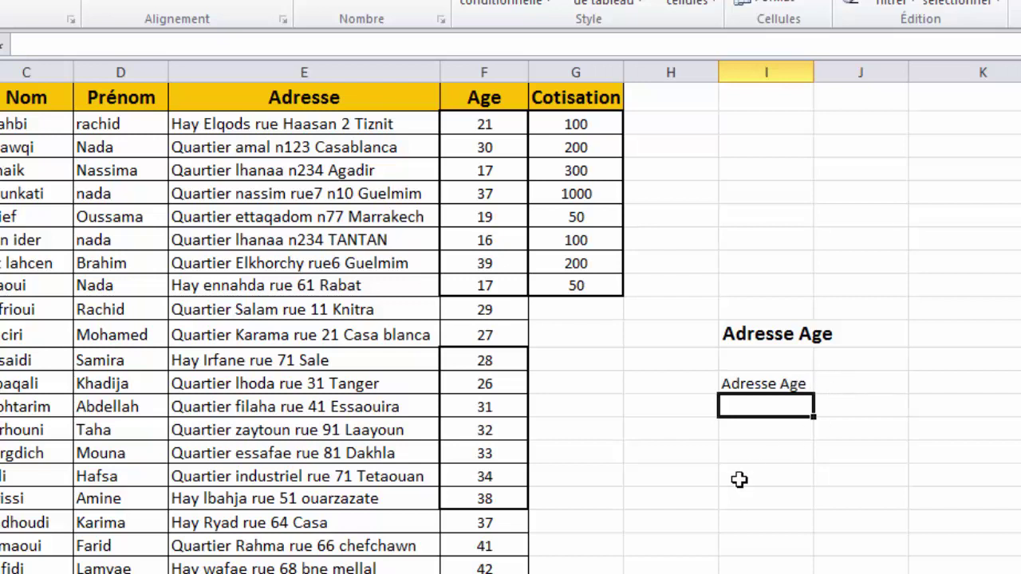
Enter the formula =MAJUSCULE(texte) in cell I7.
click(784, 334)
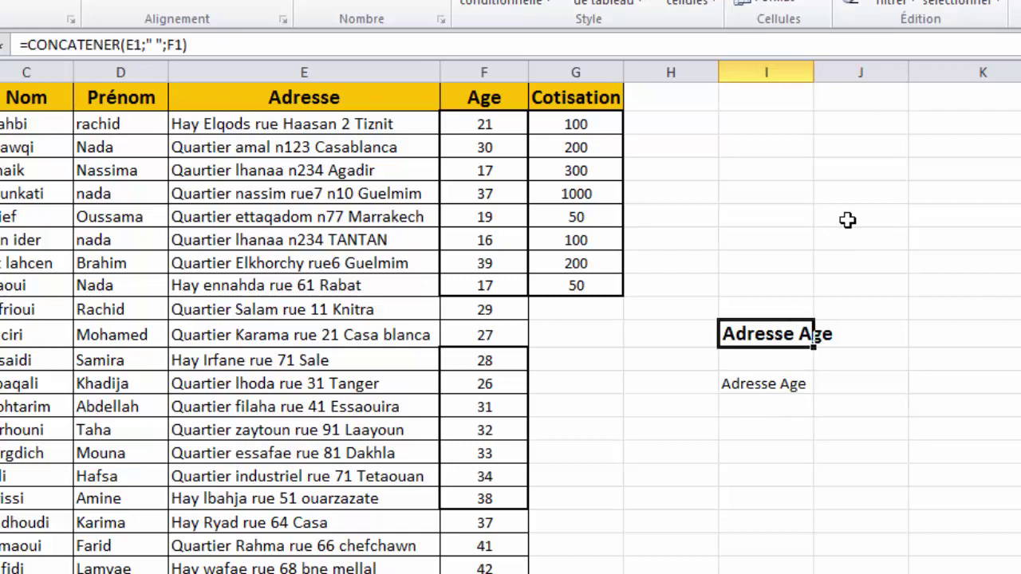
click(781, 237)
text(=maju)
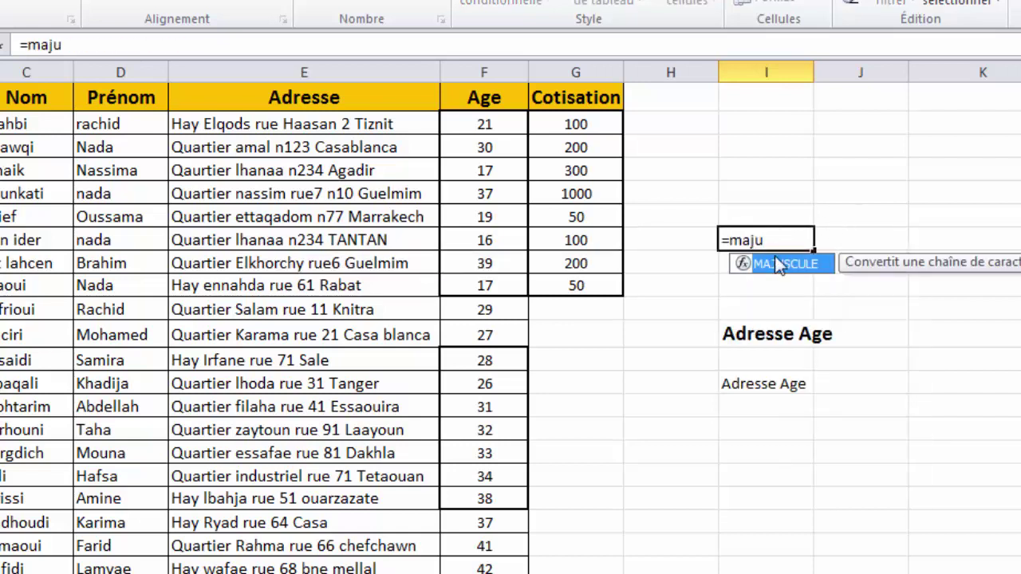
double_click(778, 263)
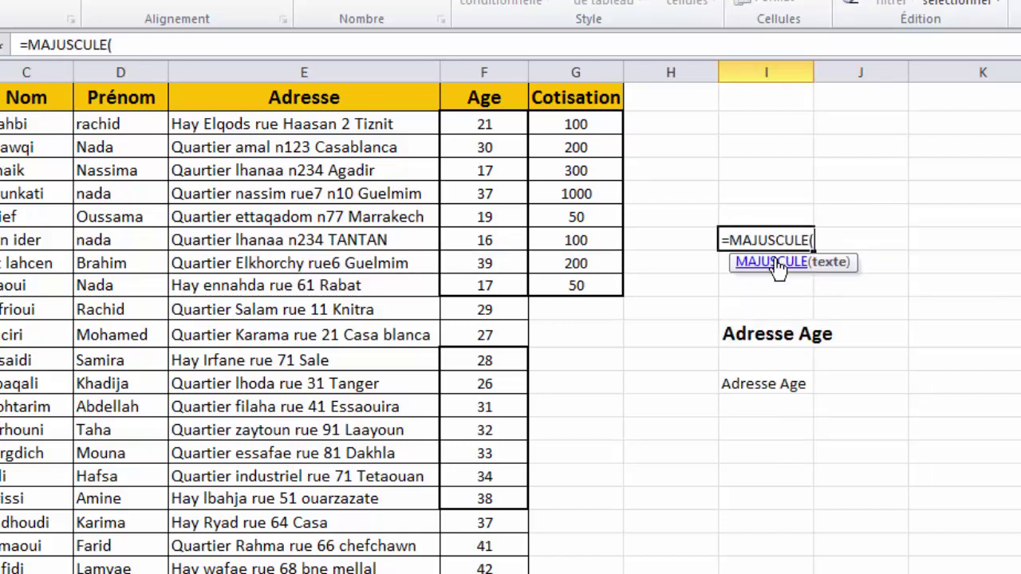
text(tex)
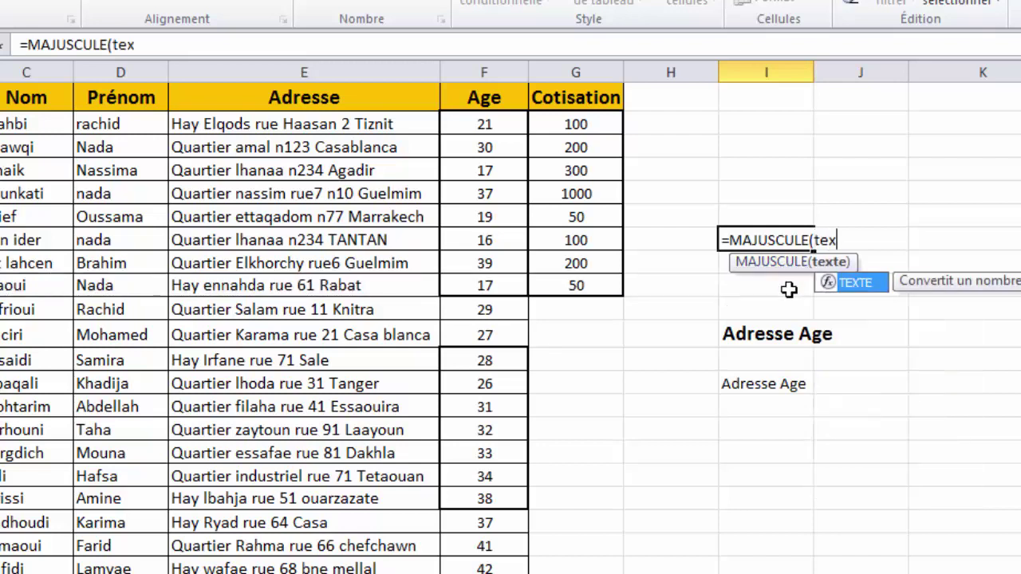
text(te))
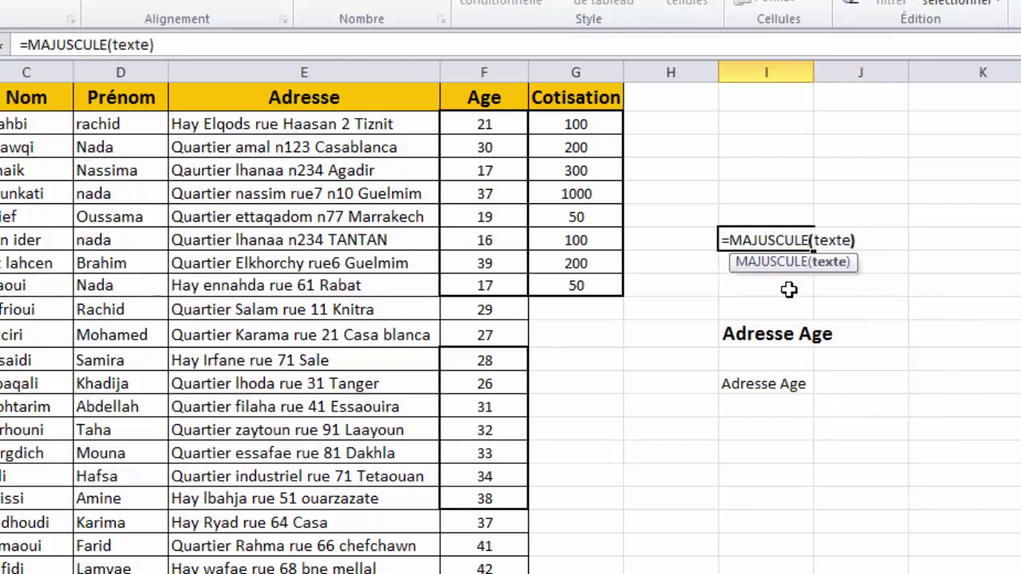
key(Return)
Enclose the word texte in quotation marks inside the MAJUSCULE formula in cell I7.
double_click(790, 239)
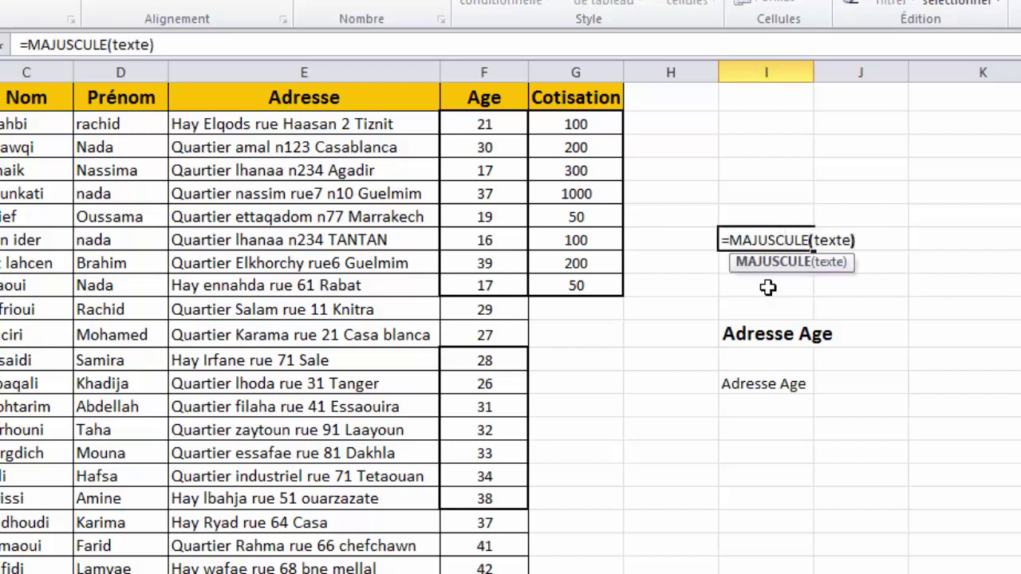
text(")
key(Left)
text(")
key(Return)
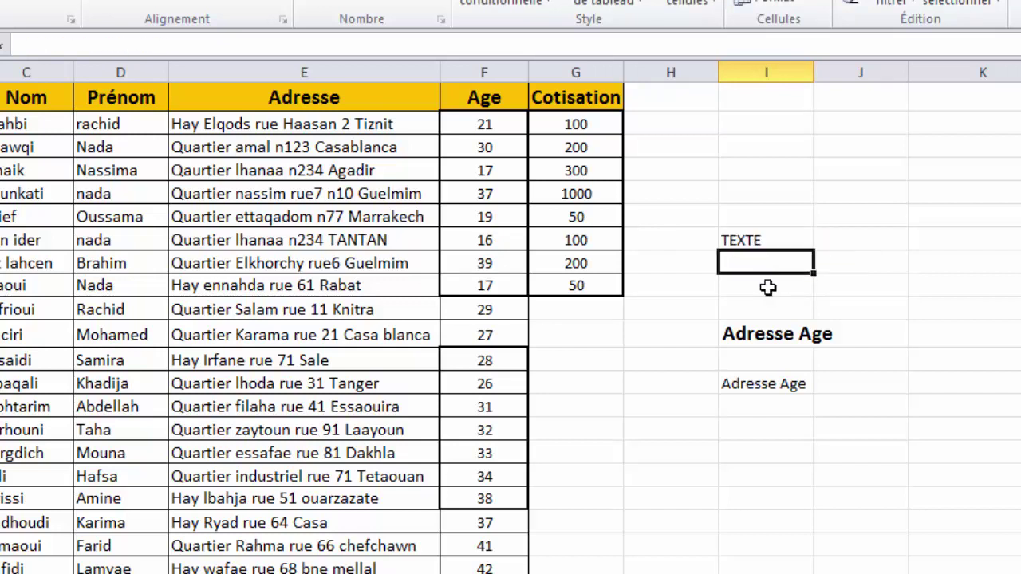
Replace the MAJUSCULE argument in I7 with a reference to cell I11 and auto-fit the width of column I.
double_click(747, 241)
double_click(843, 240)
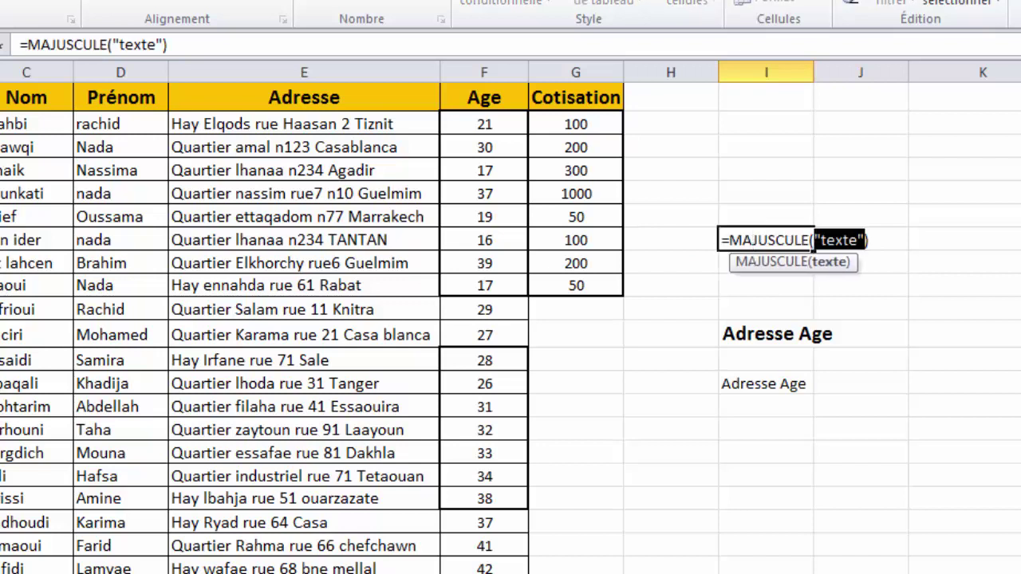
key(BackSpace)
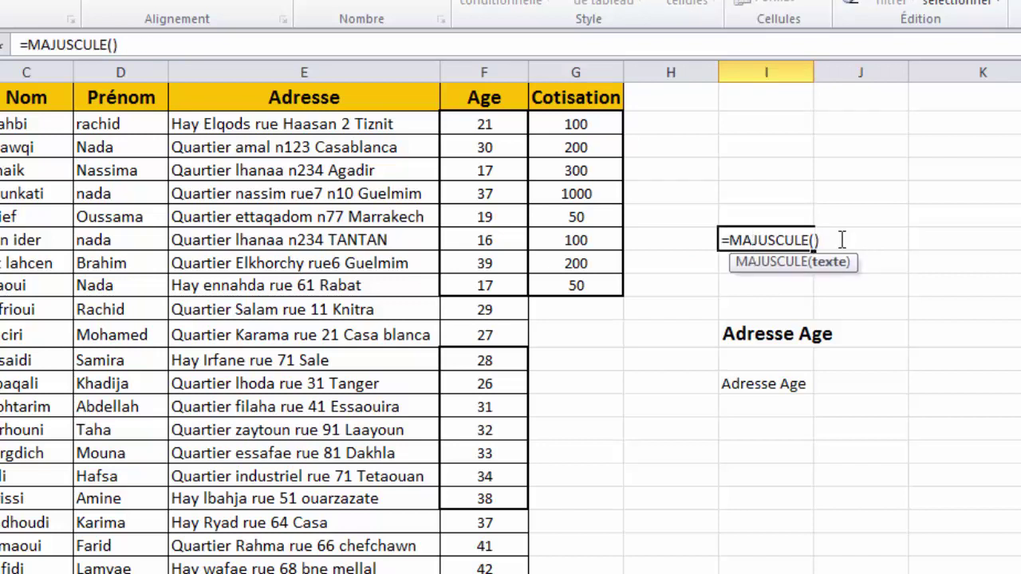
click(776, 338)
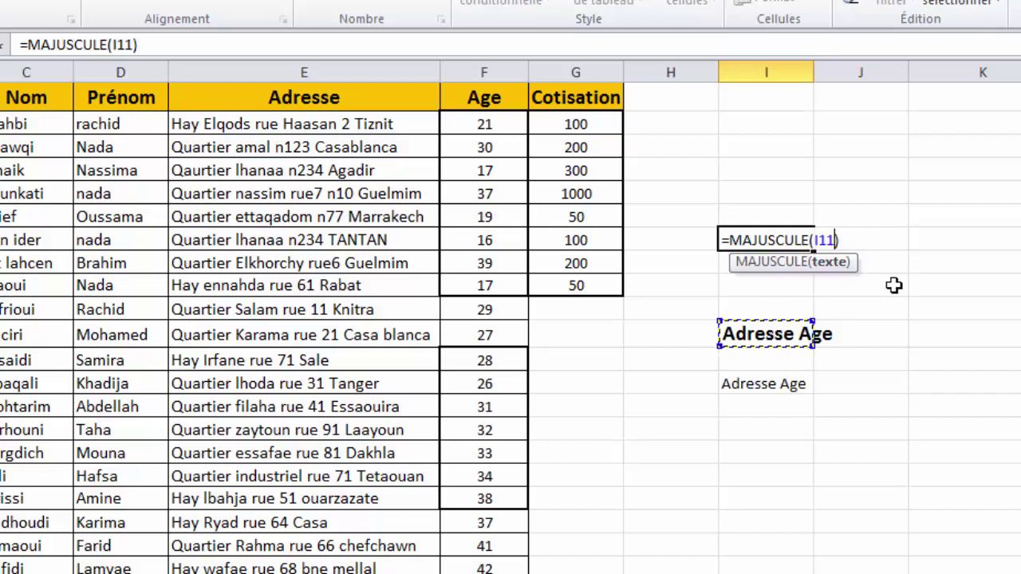
key(Return)
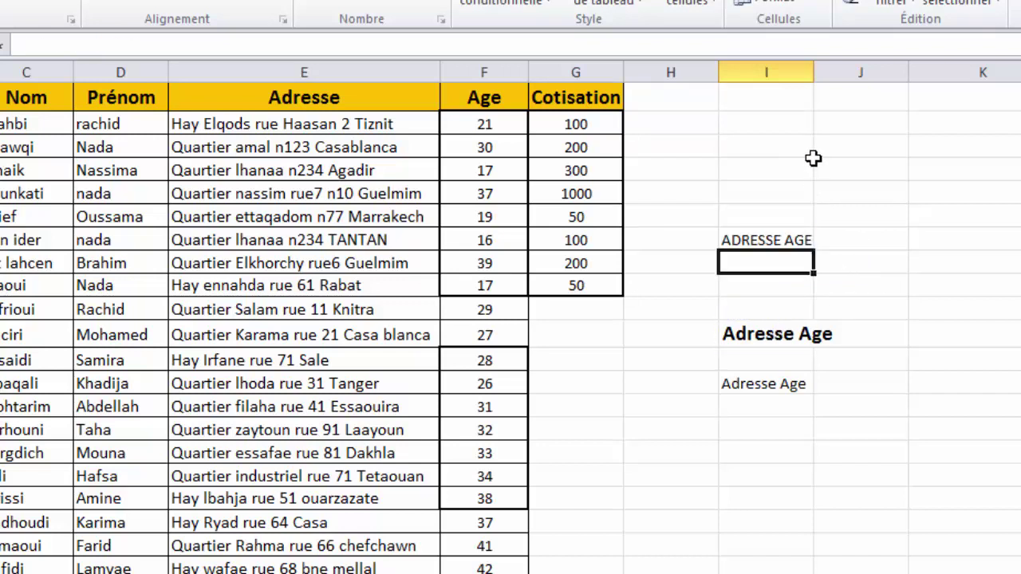
double_click(814, 71)
Enter the uppercase word TEXTE in cell K11.
double_click(958, 335)
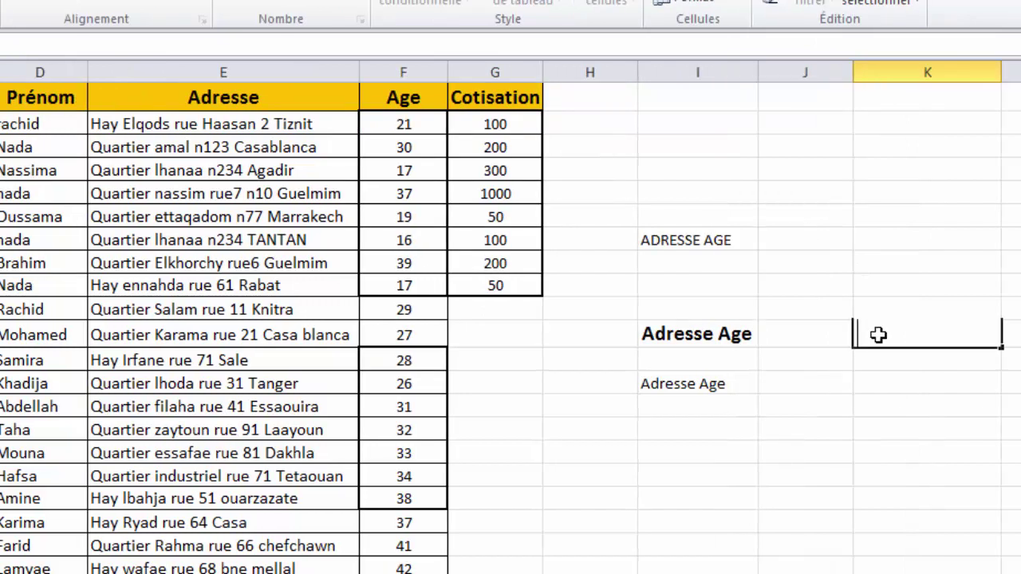
key(Return)
click(895, 331)
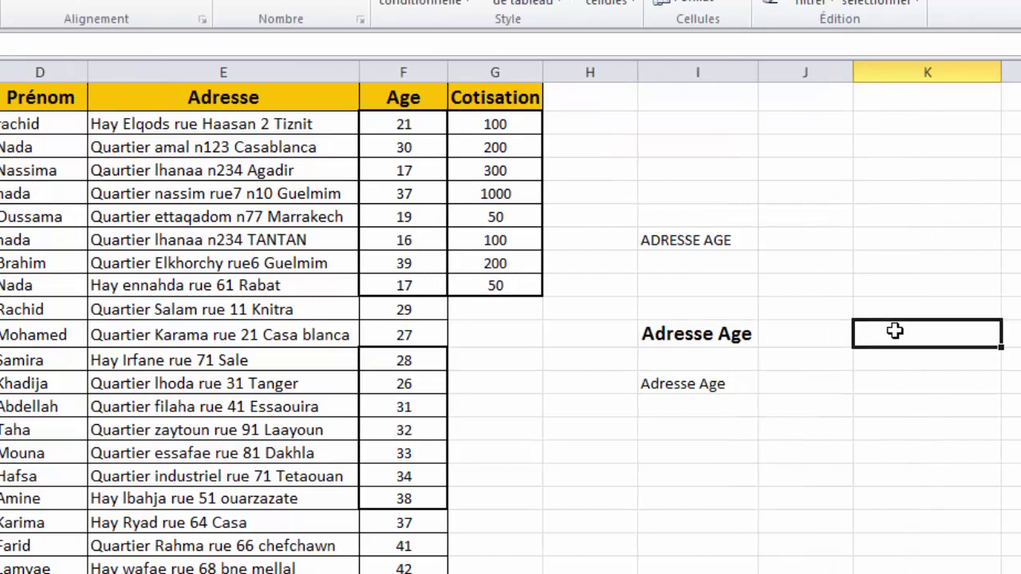
text(TEXTE)
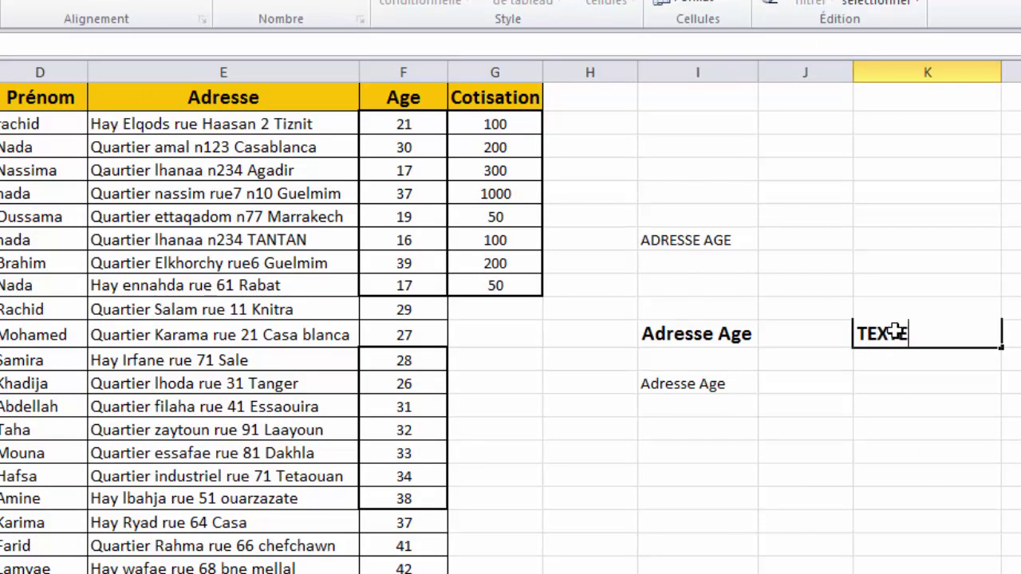
key(Return)
Enter the formula =MINUSCULE("AGE") in cell H16.
click(580, 447)
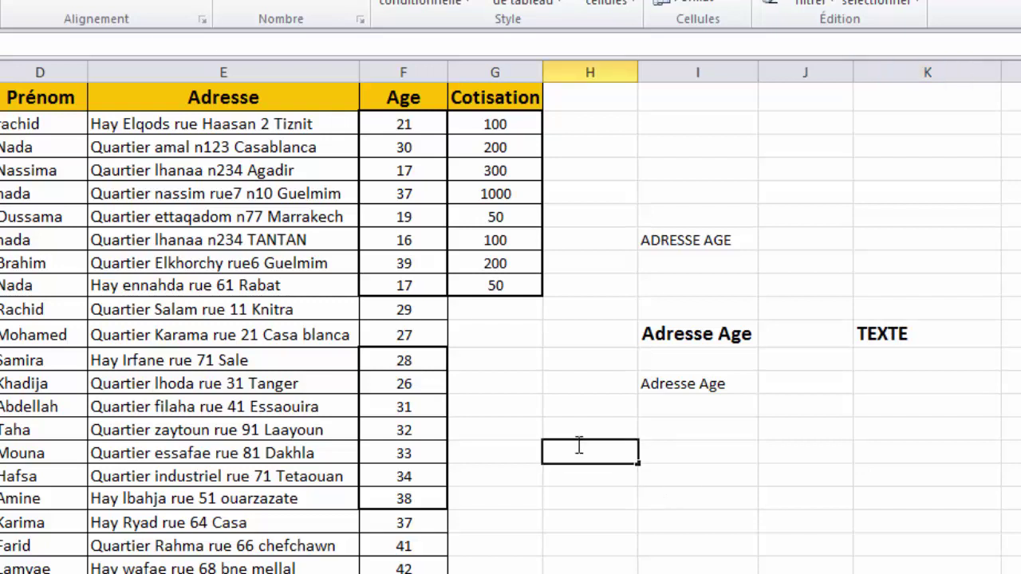
text(=min)
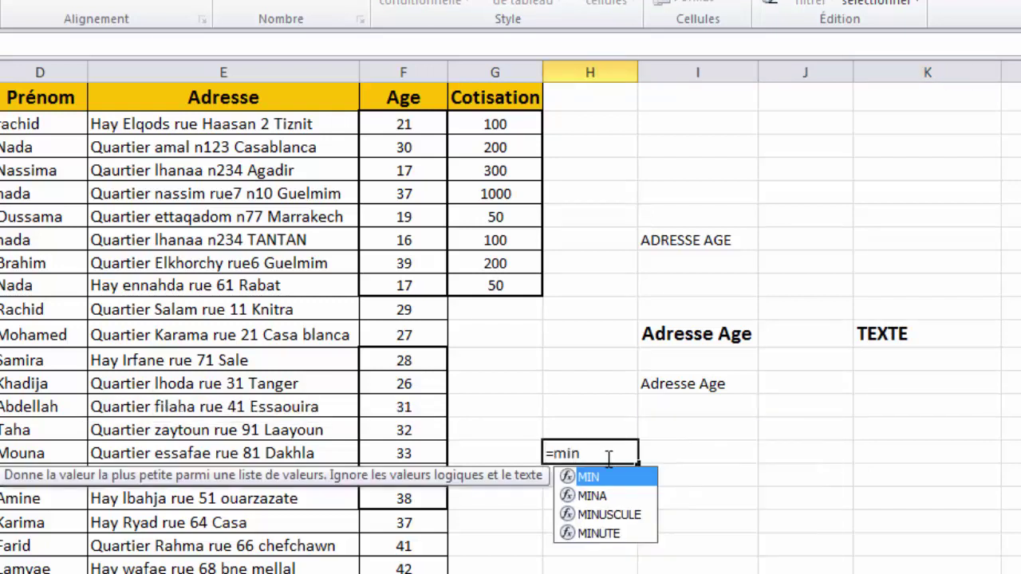
double_click(630, 515)
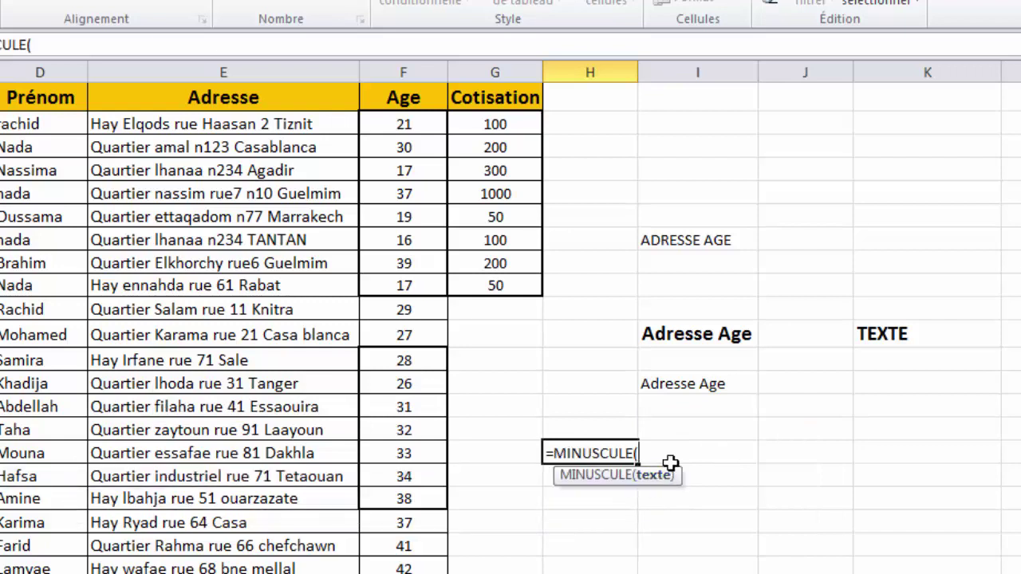
text("a)
key(BackSpace)
text(AGE")
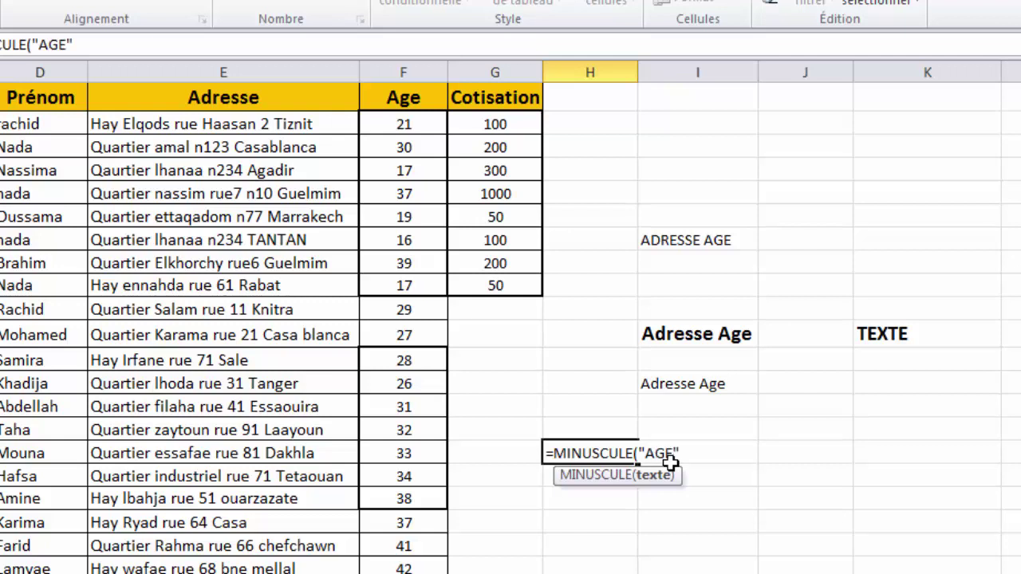
text())
key(Return)
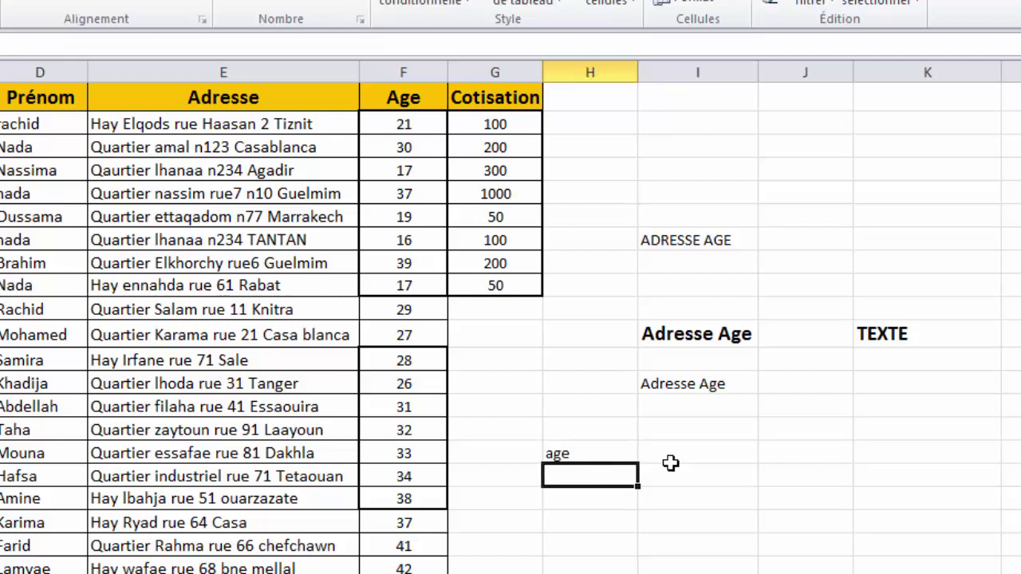
Replace the MINUSCULE argument in cell H16 with a reference to cell K11.
double_click(582, 458)
double_click(660, 461)
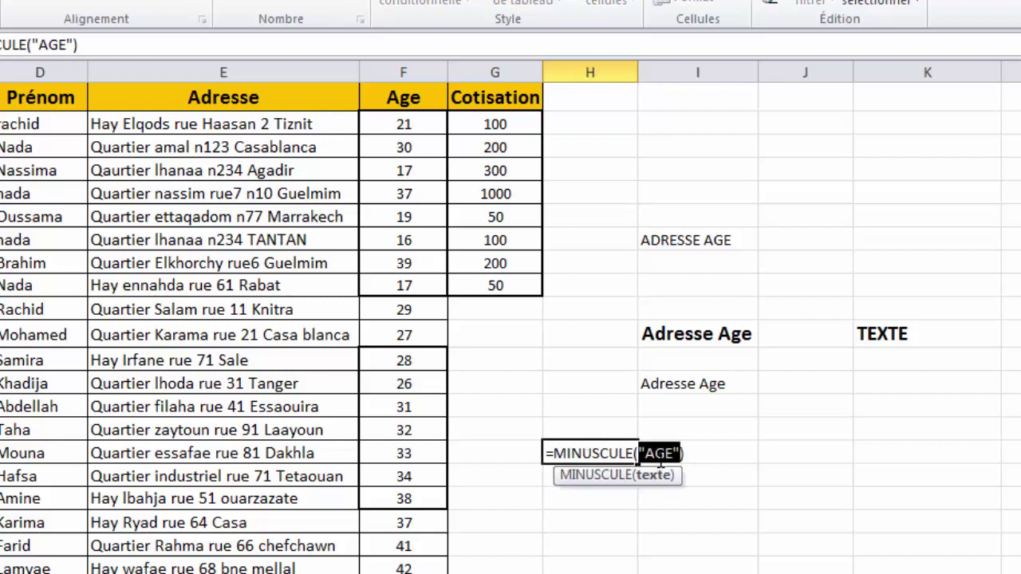
key(Delete)
click(894, 332)
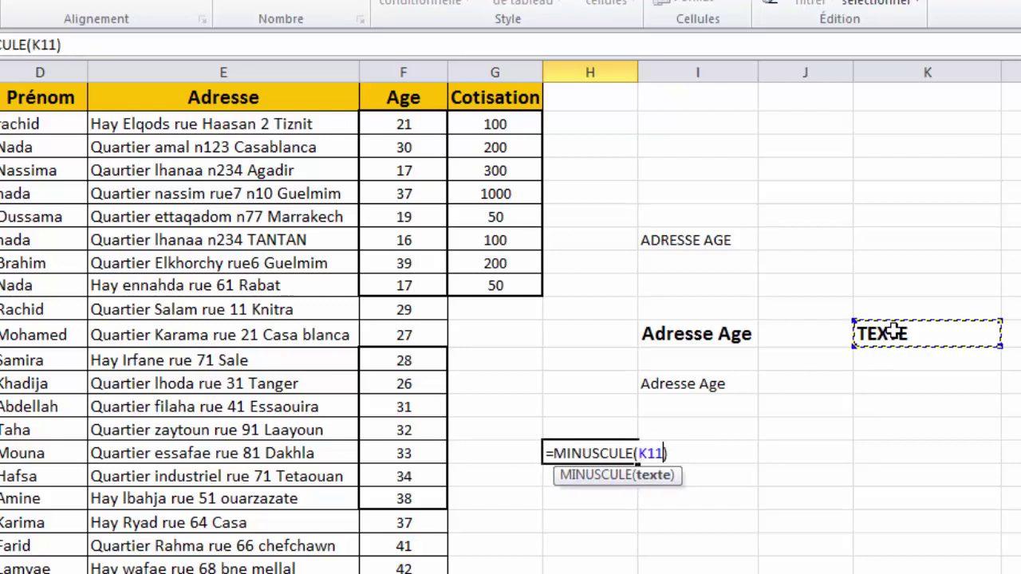
key(Return)
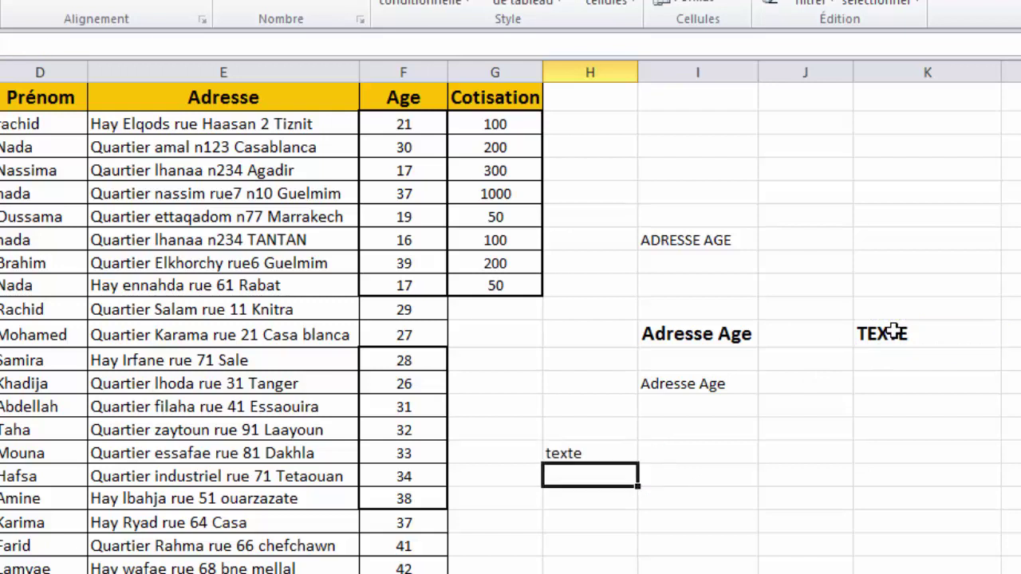
Clear the contents of cell H16 and of the range I4:K14.
click(601, 460)
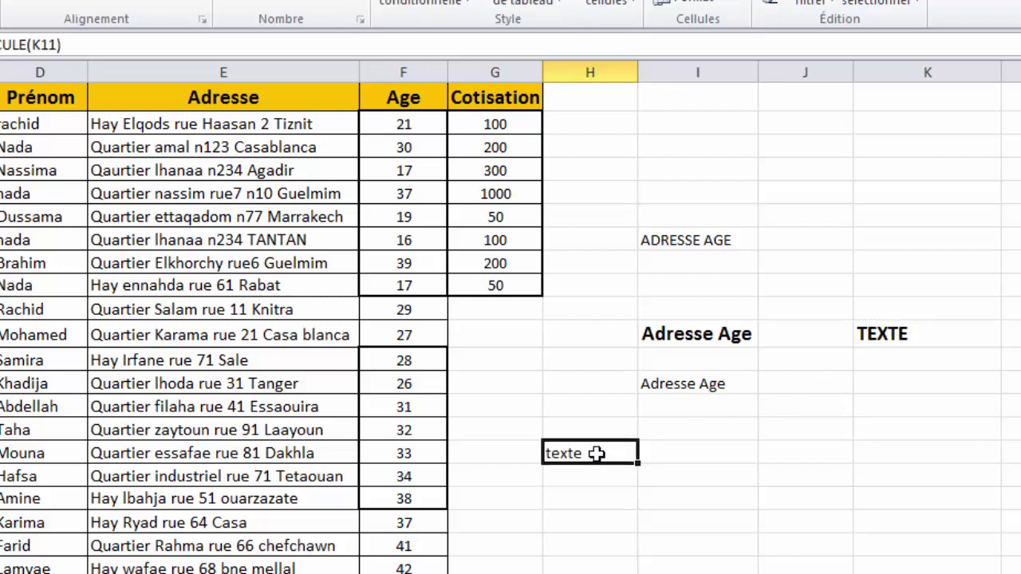
key(Delete)
click(897, 333)
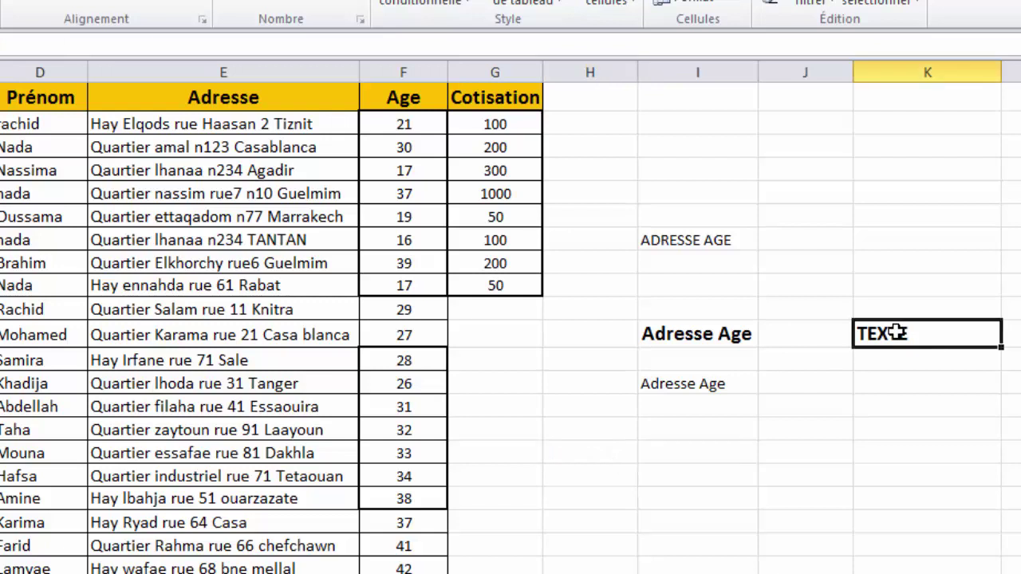
drag(887, 166, 668, 409)
key(Delete)
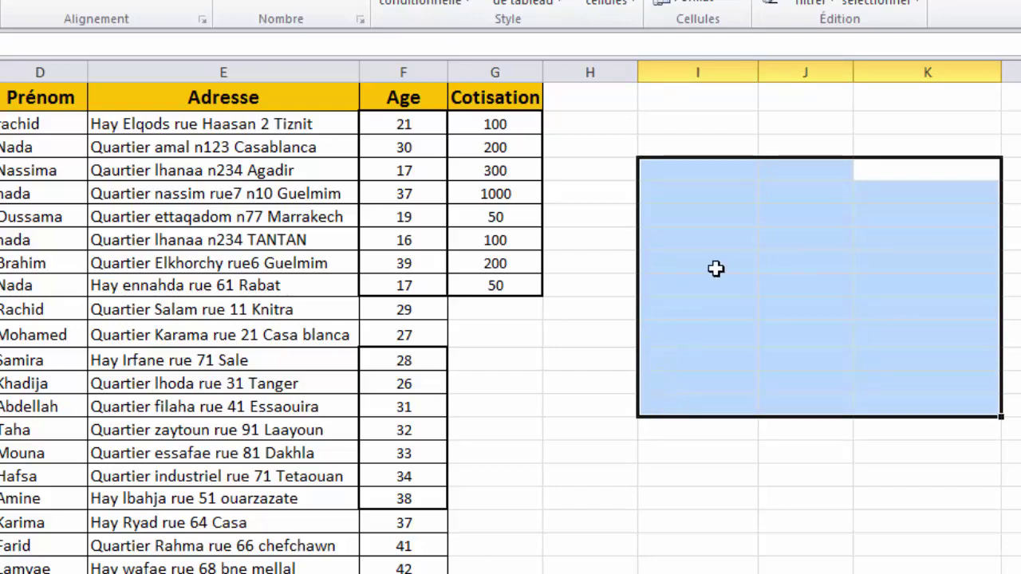
Enter the labels nb, nbval and nbsi in cells I7 to I9.
click(702, 241)
text(nb)
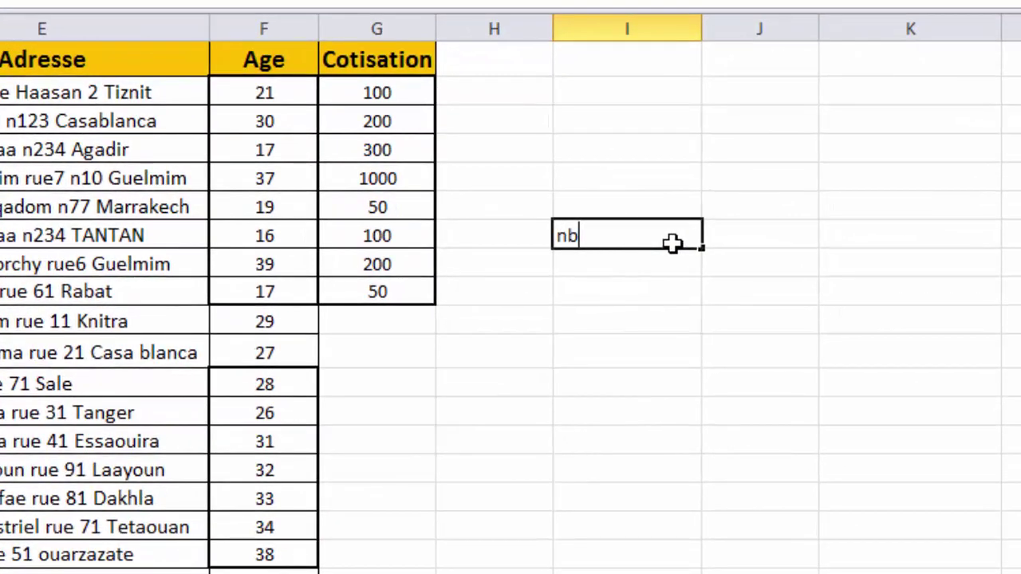
key(Tab)
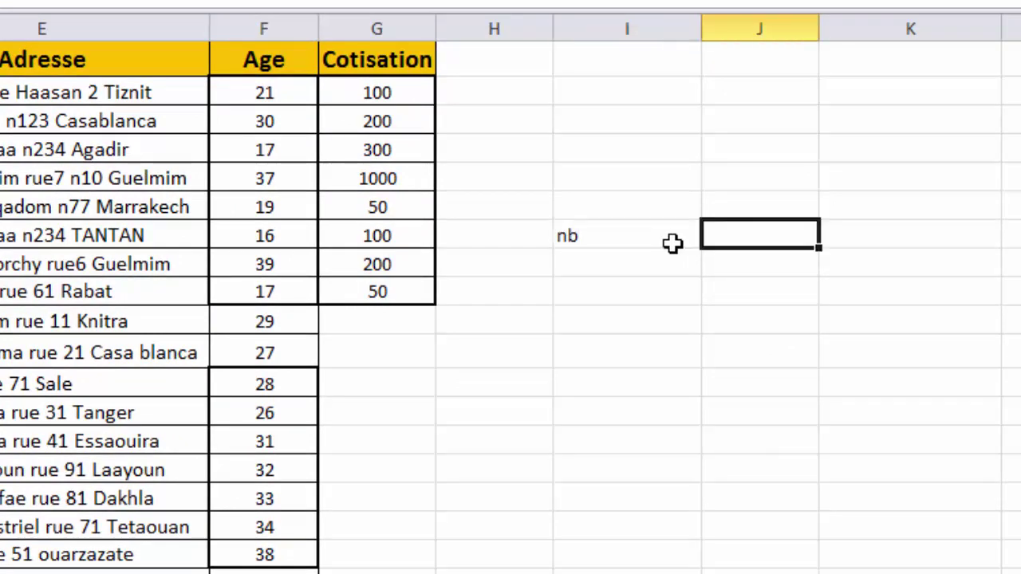
click(672, 244)
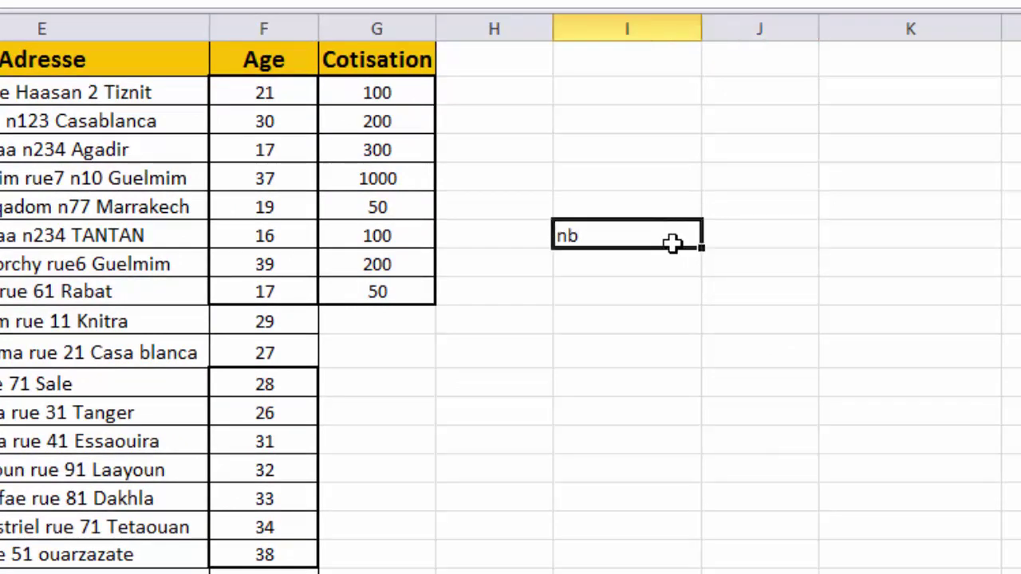
key(Down)
text(nbval)
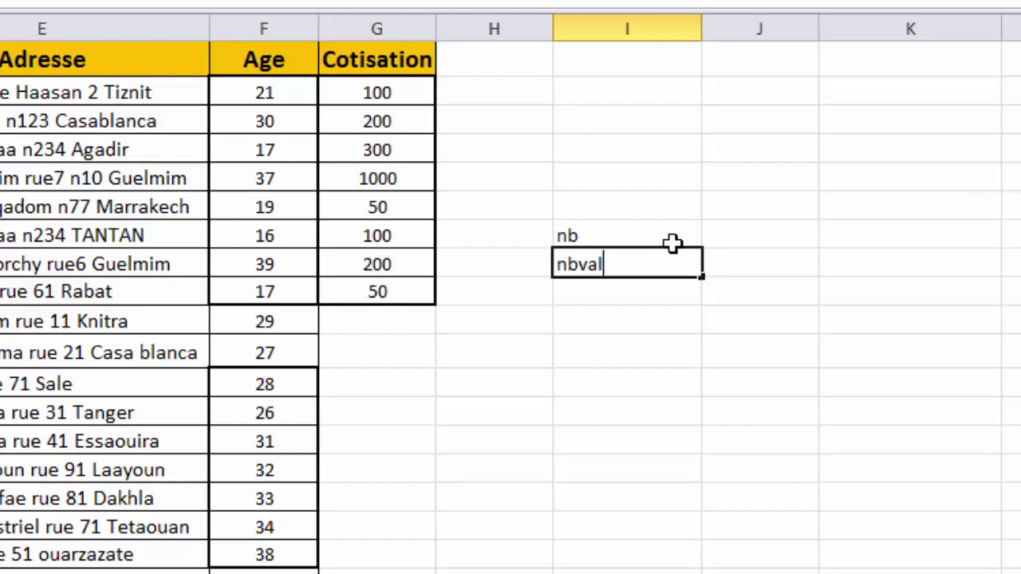
key(Return)
text(nbsi)
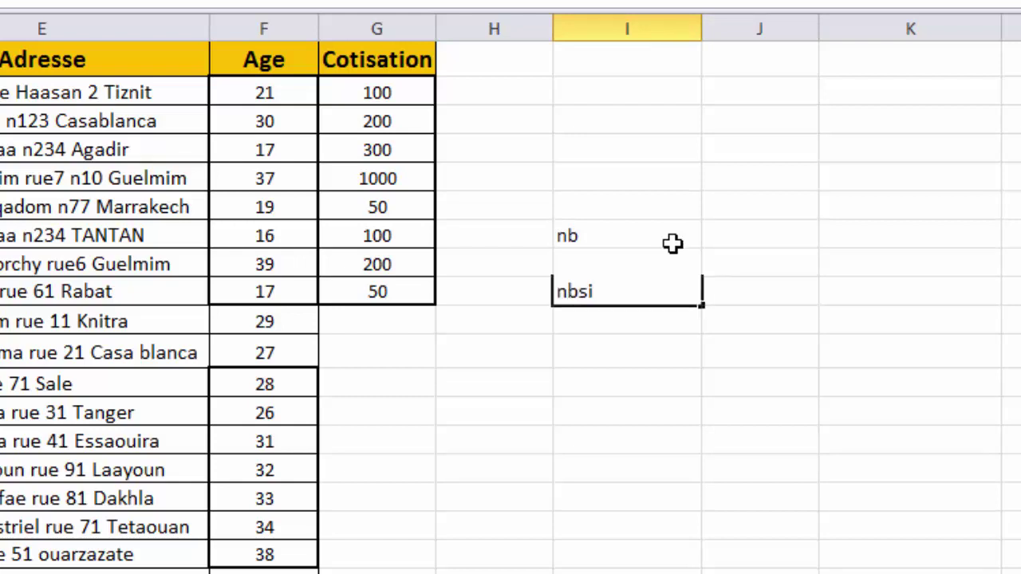
key(Return)
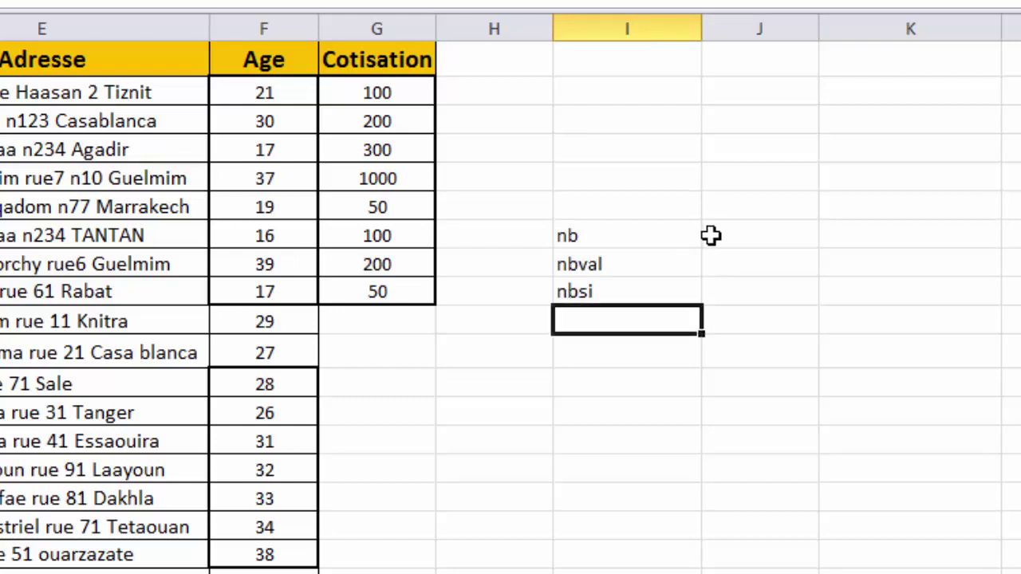
Enter 12 in H12 and TEXTE in H13, and dismiss the performance prompt, keeping the current Windows color scheme.
click(711, 234)
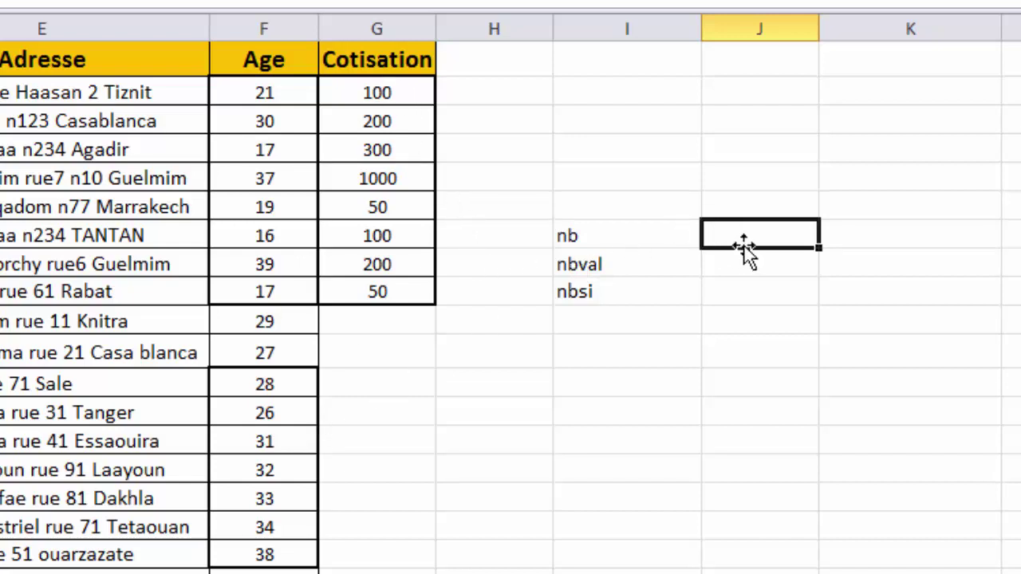
click(475, 387)
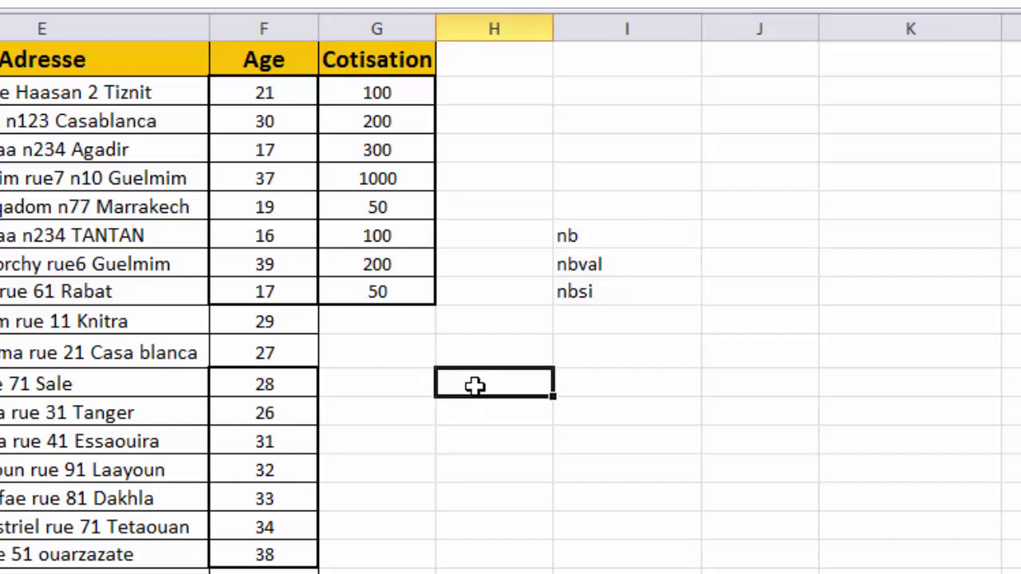
text(12)
key(Return)
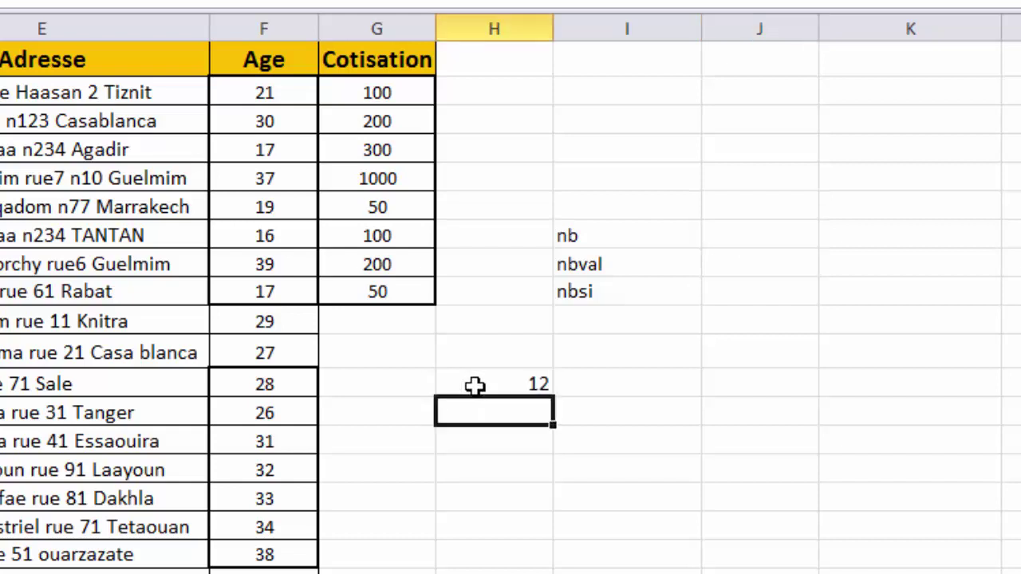
text(TEXTE)
key(Return)
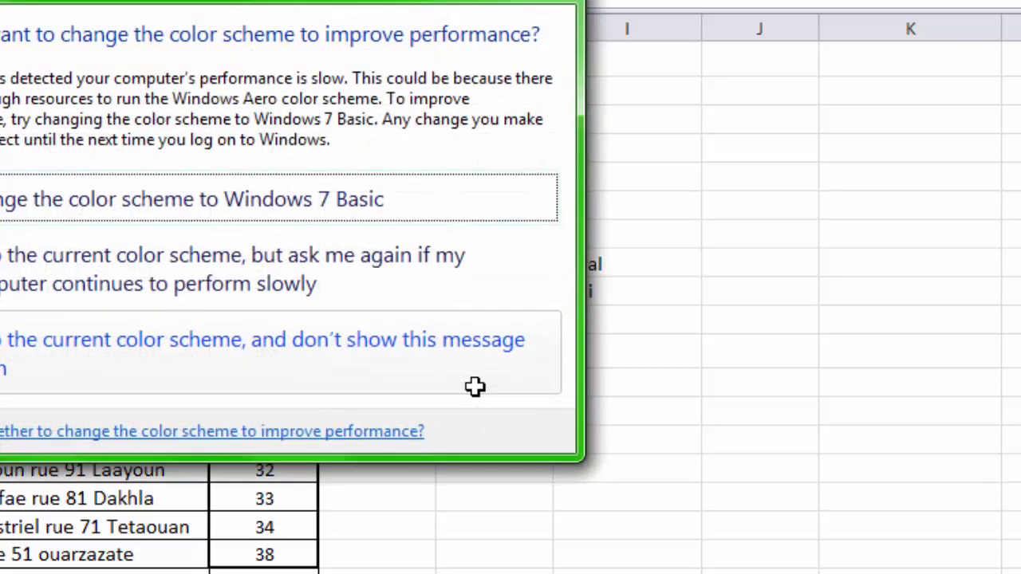
click(475, 387)
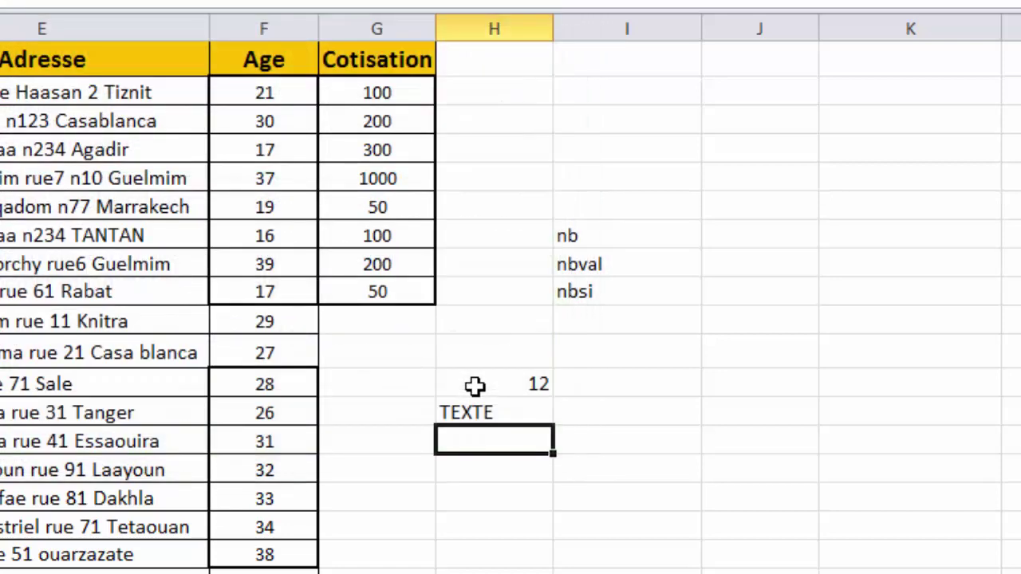
Enter 15 in cell H14 and the date 17/01/2020 in cell H15.
text(15)
key(Return)
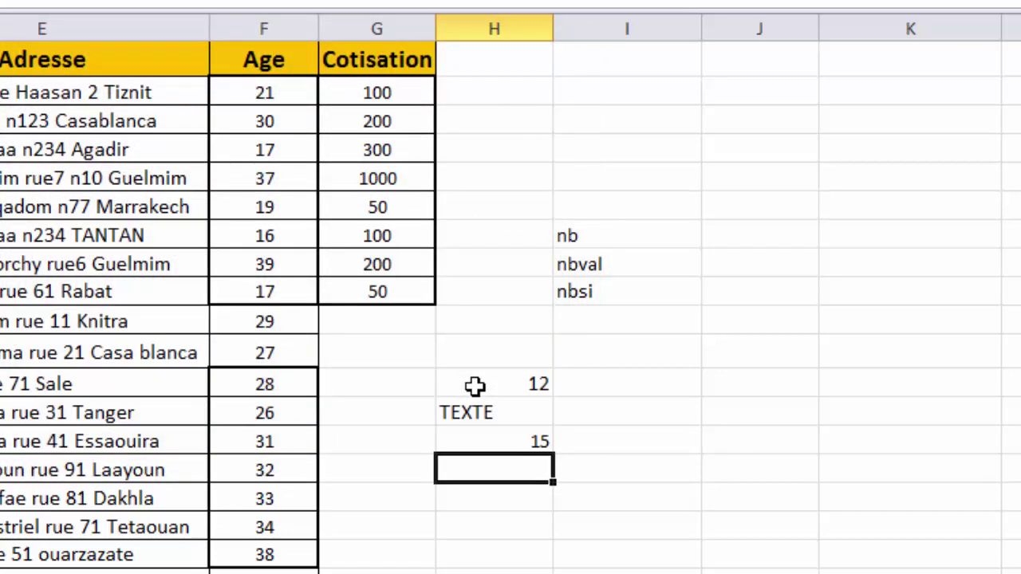
text(1)
key(BackSpace)
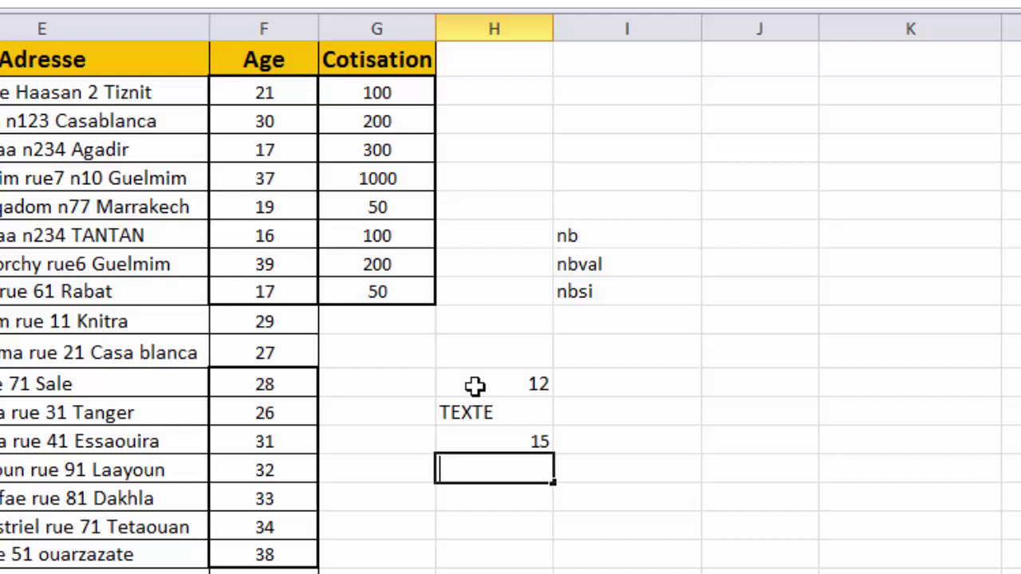
text(17/01/2)
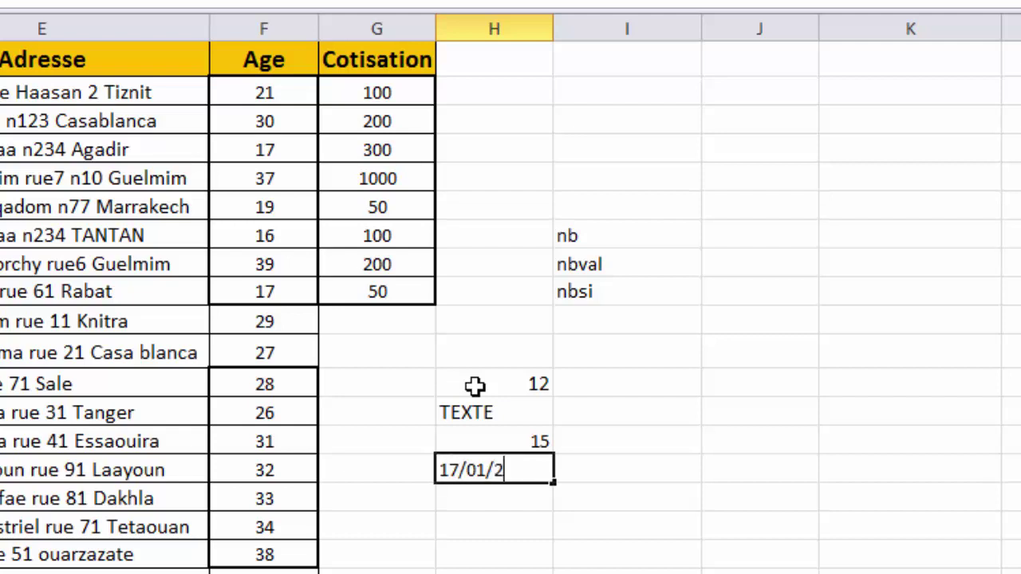
text(0202)
key(Return)
Center the sample values in H12:H15 horizontally.
drag(475, 386, 477, 466)
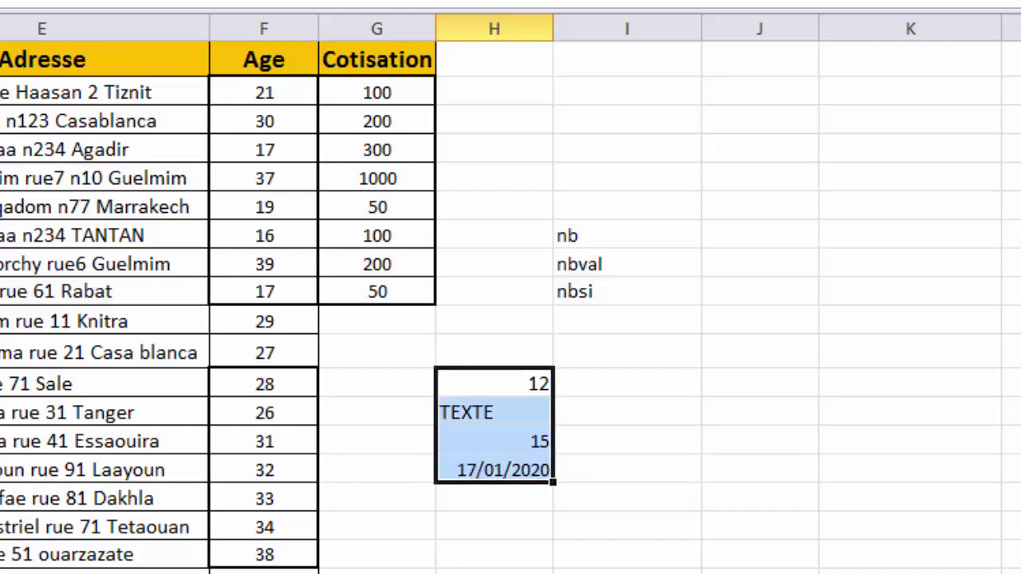
click(42, 2)
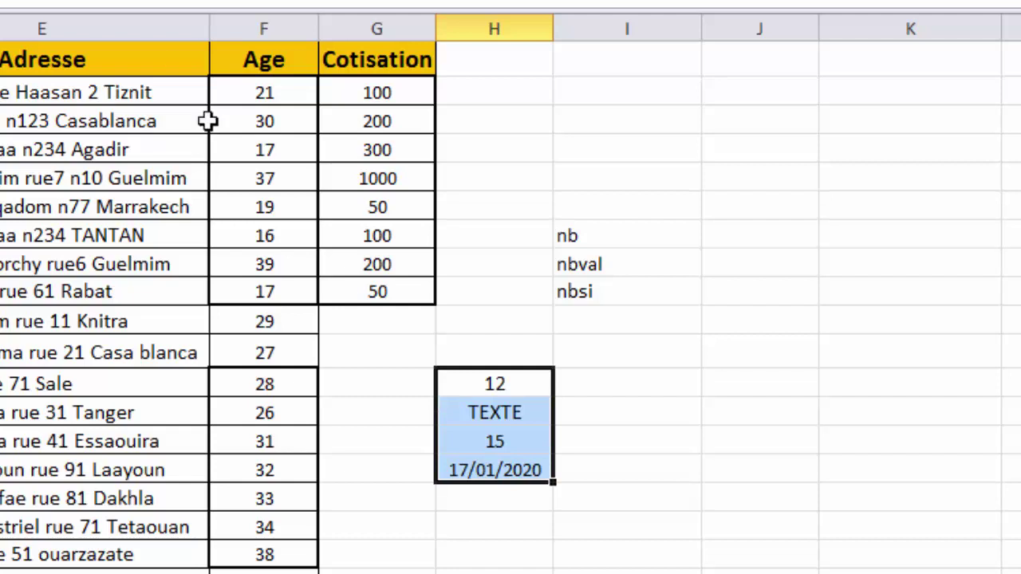
click(734, 381)
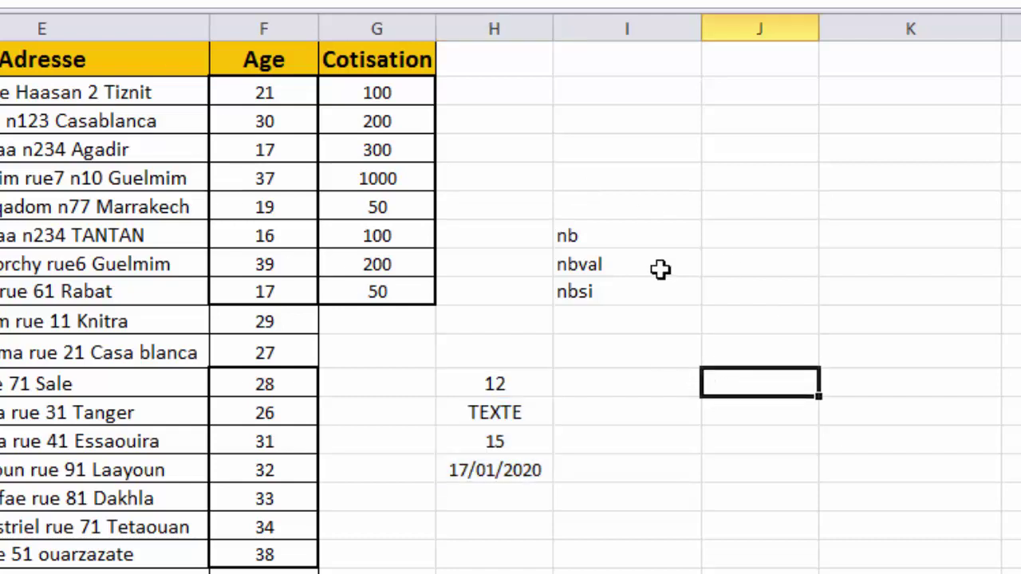
Enter the formula =NB(H12:H15) in cell J7 beside the nb label and check the numeric cells it counts.
double_click(735, 232)
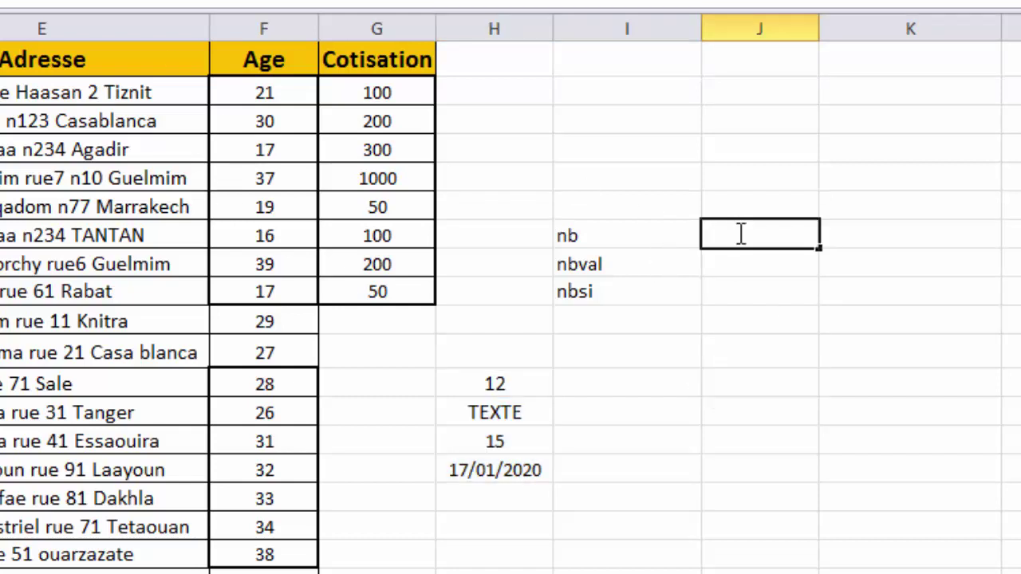
text(=nb)
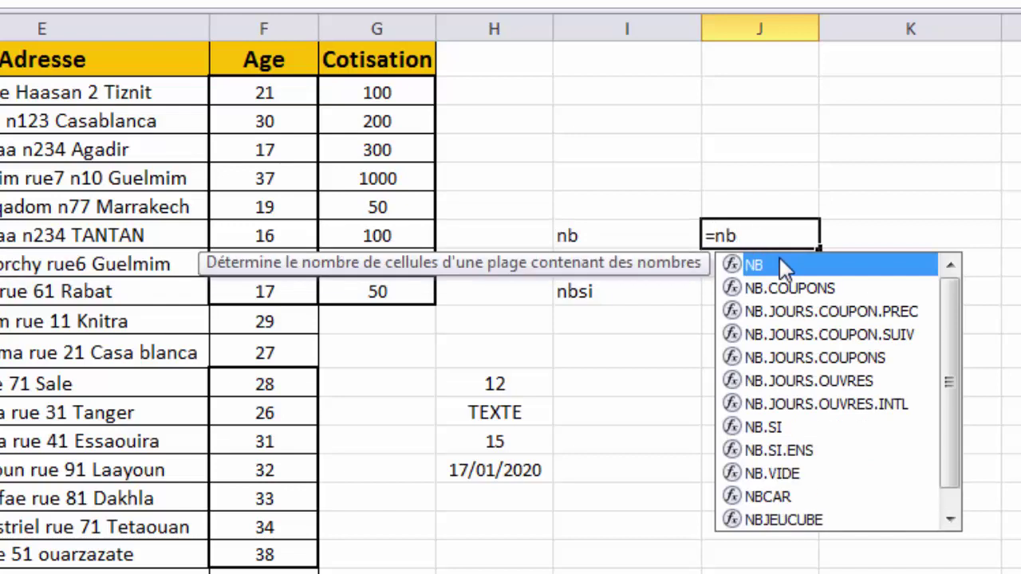
double_click(779, 265)
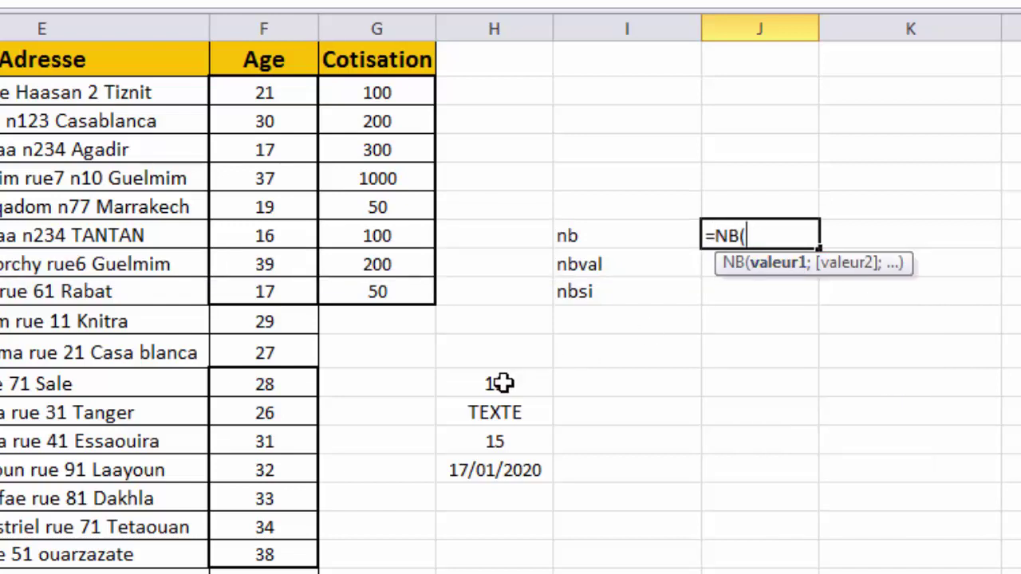
drag(501, 384, 485, 469)
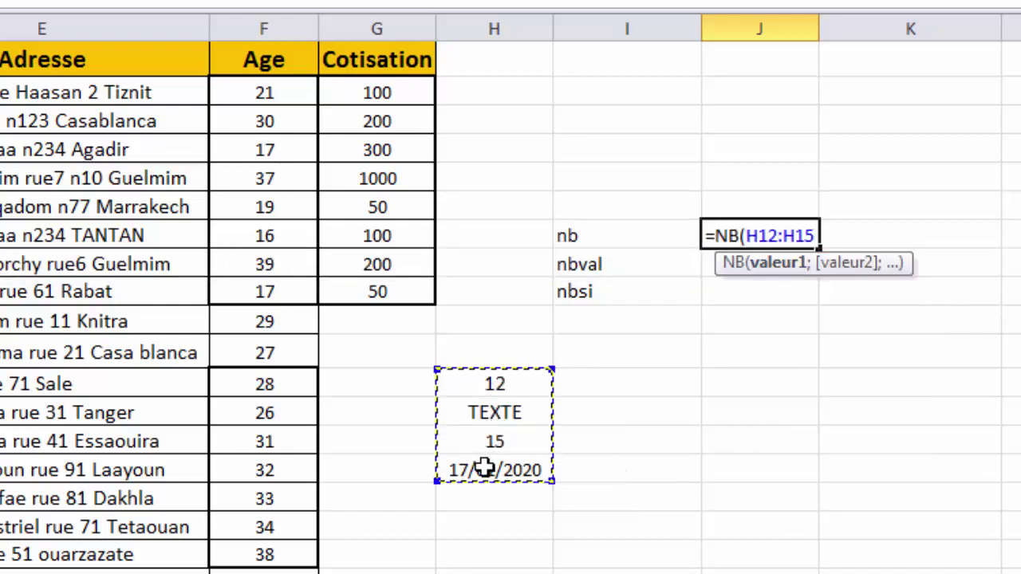
text())
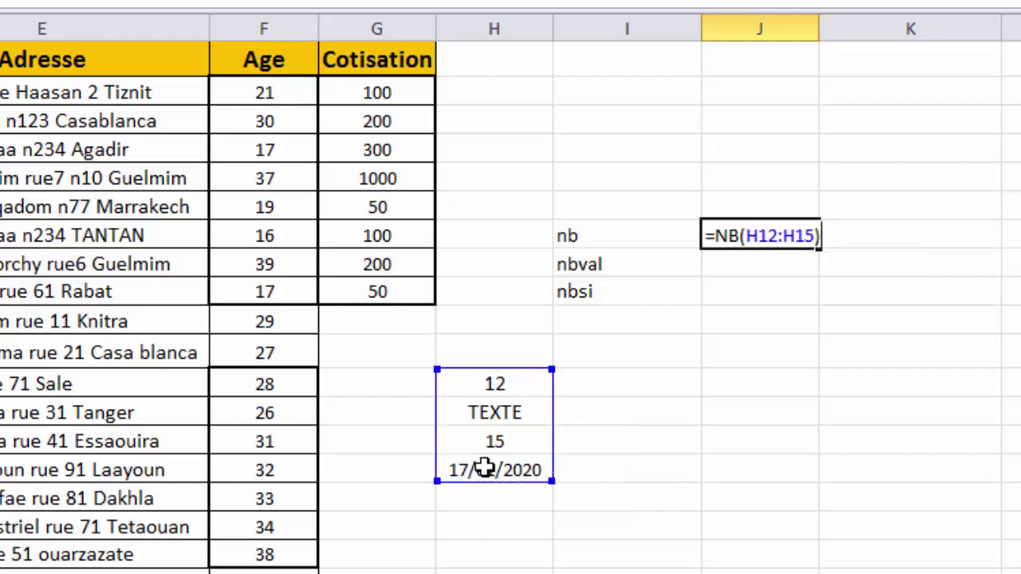
key(Return)
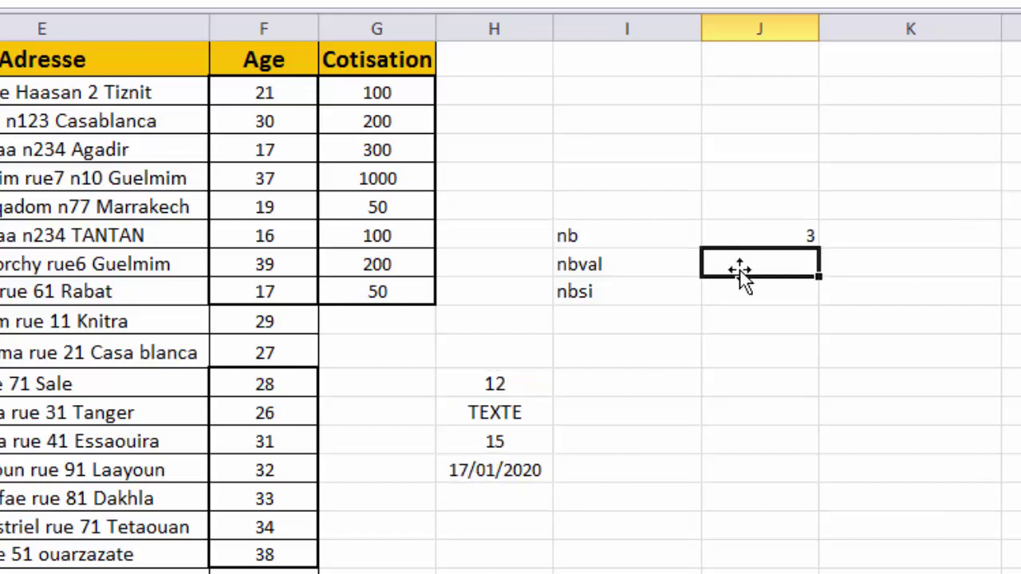
click(515, 387)
click(509, 436)
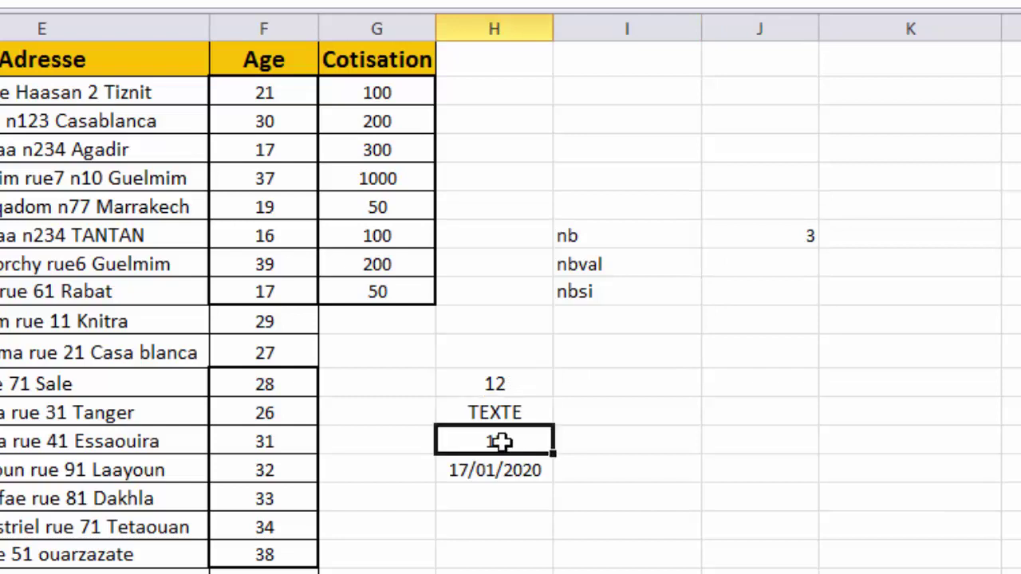
Enter the formula =NBVAL(H12:H15) in cell J8 beside the nbval label and review the non-empty cells it counts.
click(499, 474)
click(508, 414)
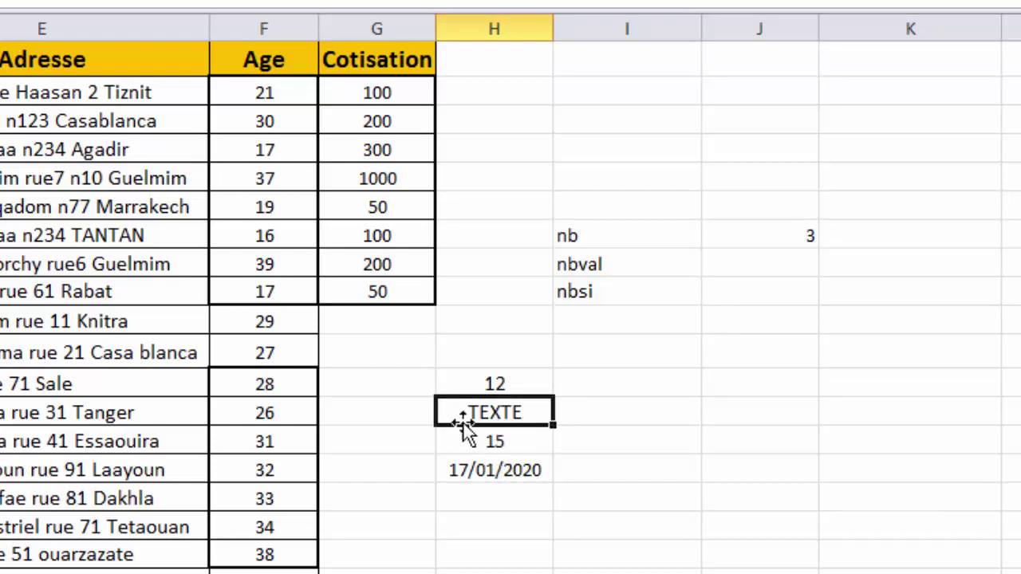
double_click(792, 265)
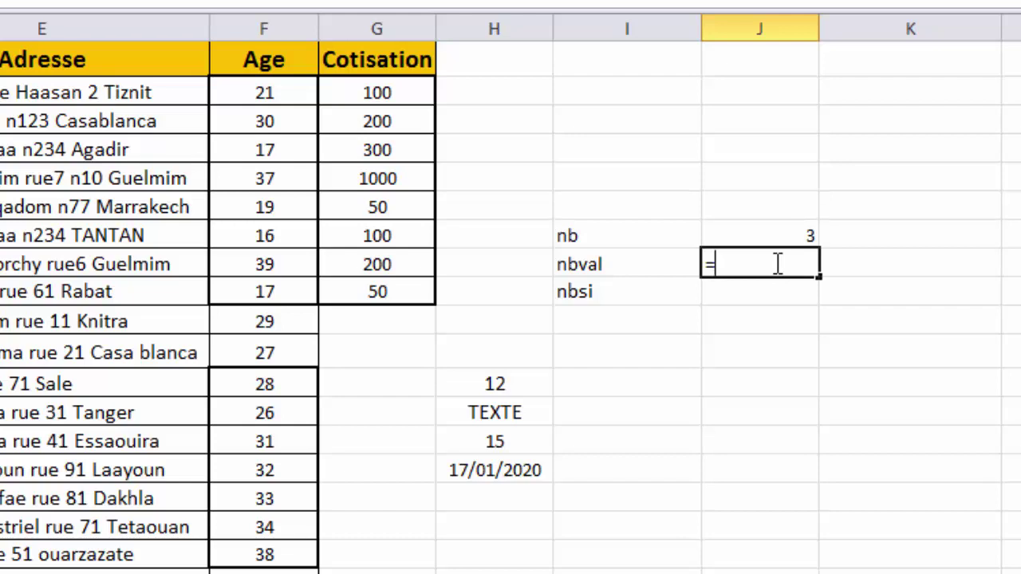
text(nbva)
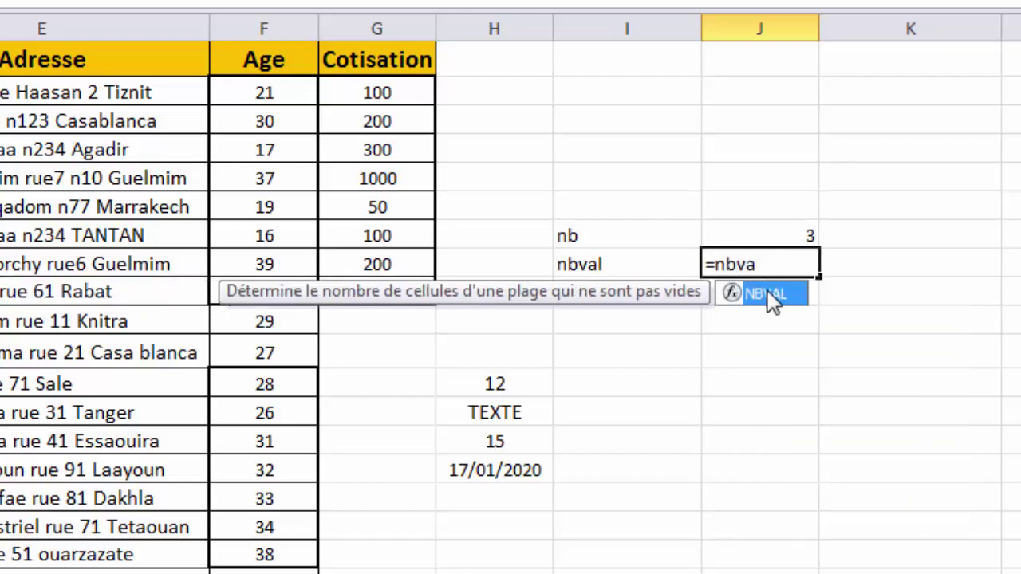
double_click(769, 294)
drag(493, 382, 466, 477)
text())
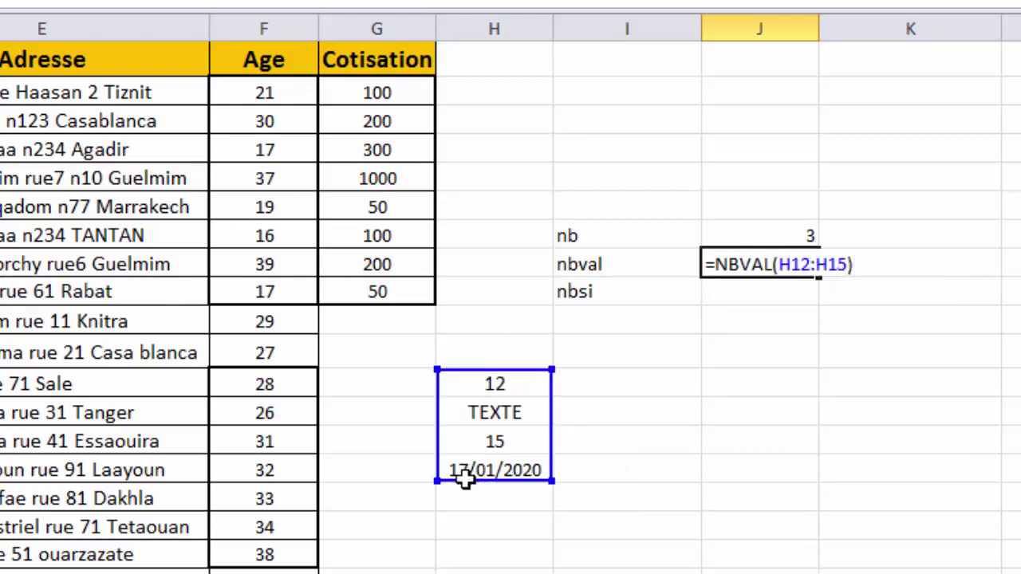
key(Return)
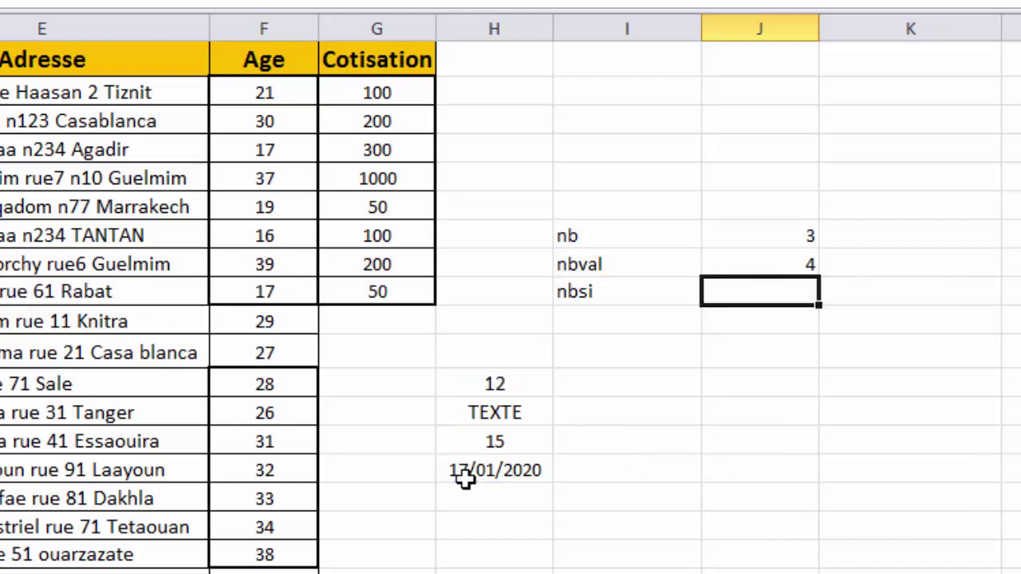
click(523, 388)
click(510, 413)
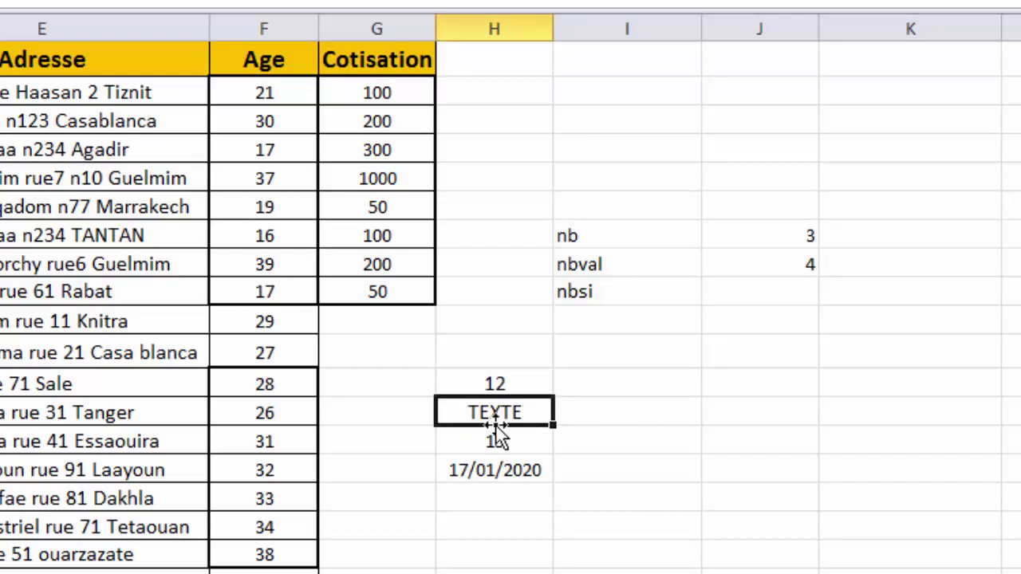
click(491, 440)
click(487, 470)
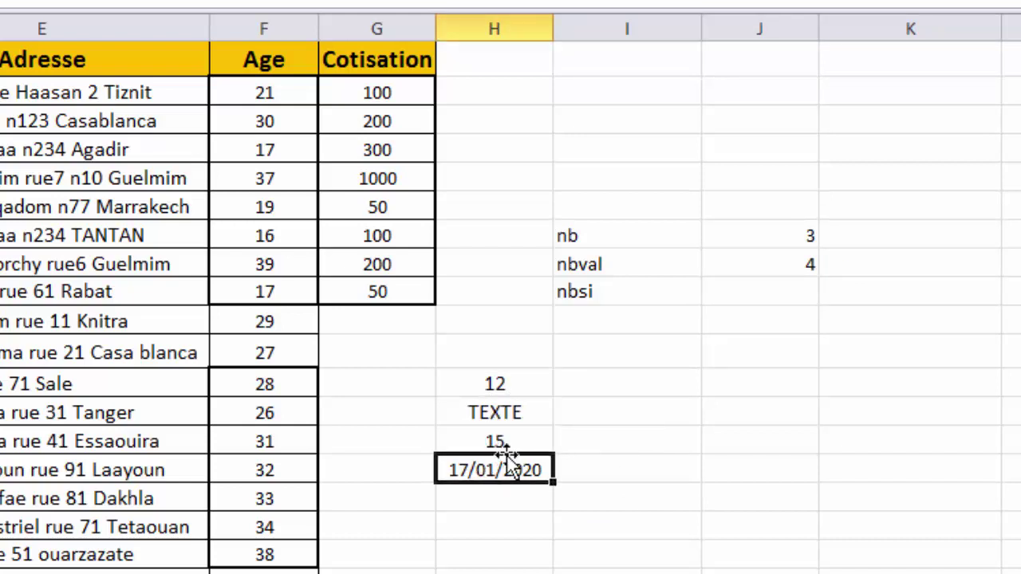
Clear the contents of cell H14 and check how the nb and nbval counts react.
click(519, 414)
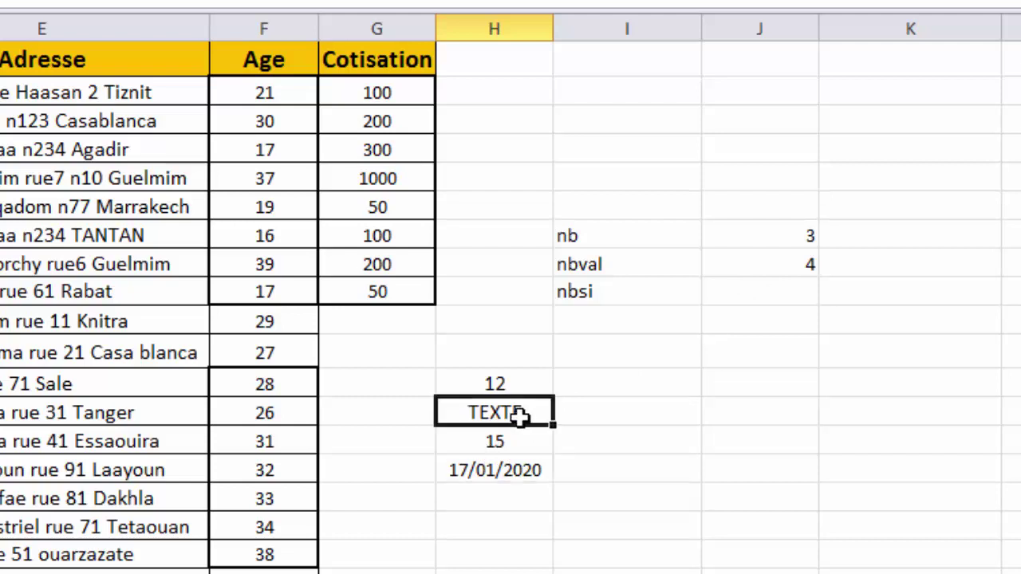
click(501, 443)
key(BackSpace)
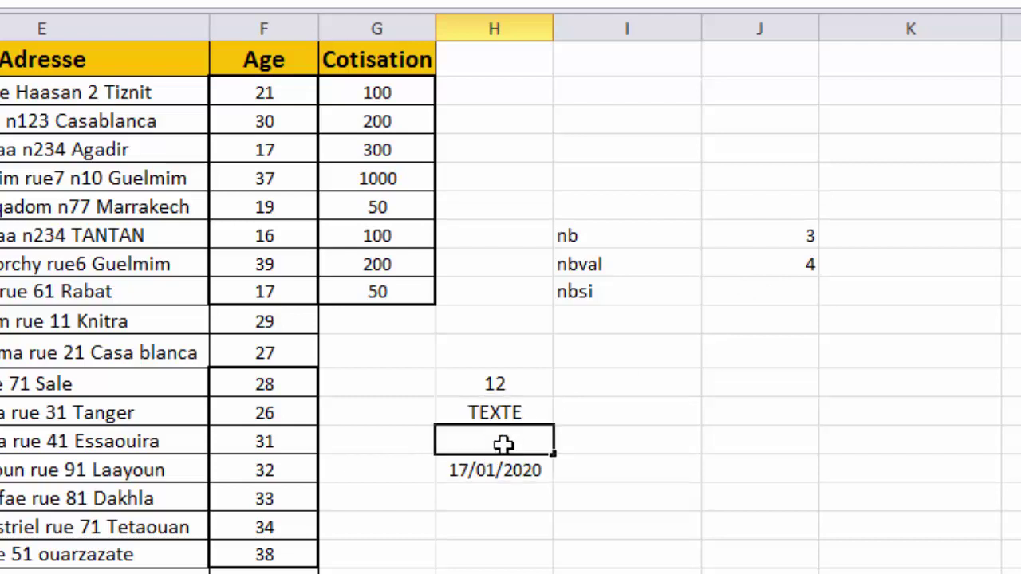
key(Return)
click(744, 345)
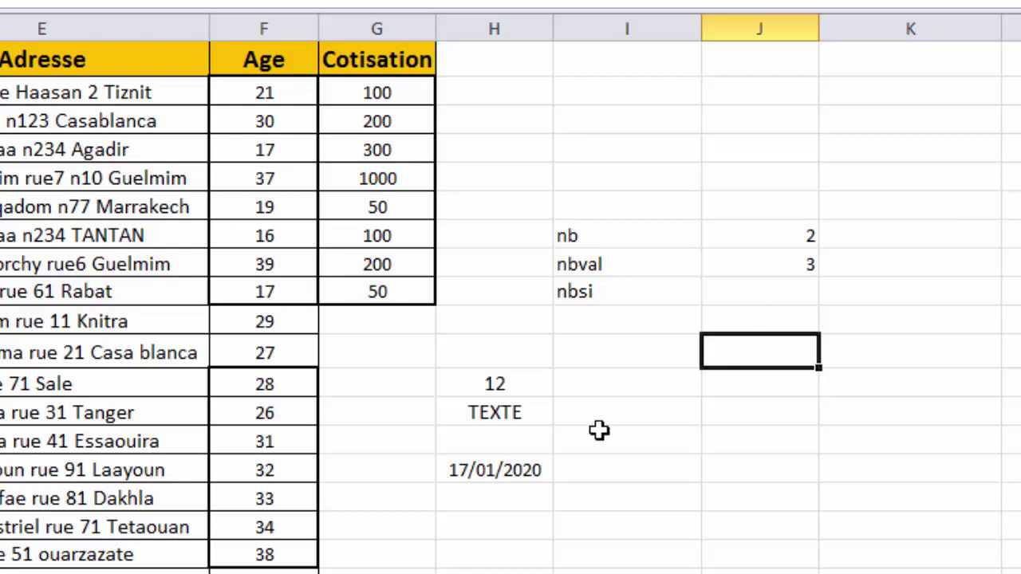
Add a thick outline border around the cells H12:H15.
click(529, 443)
drag(526, 385, 496, 471)
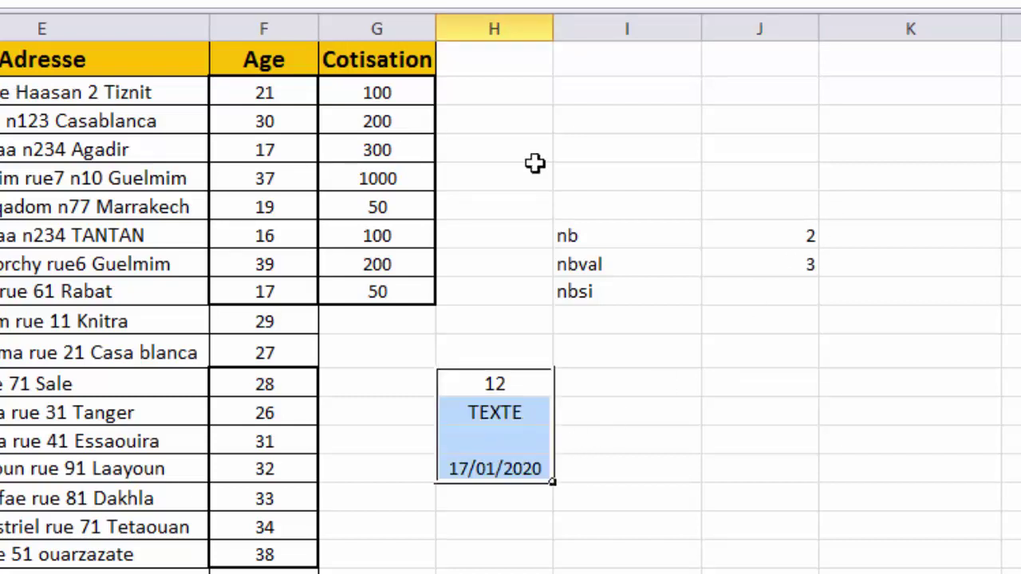
click(755, 329)
click(706, 438)
click(511, 438)
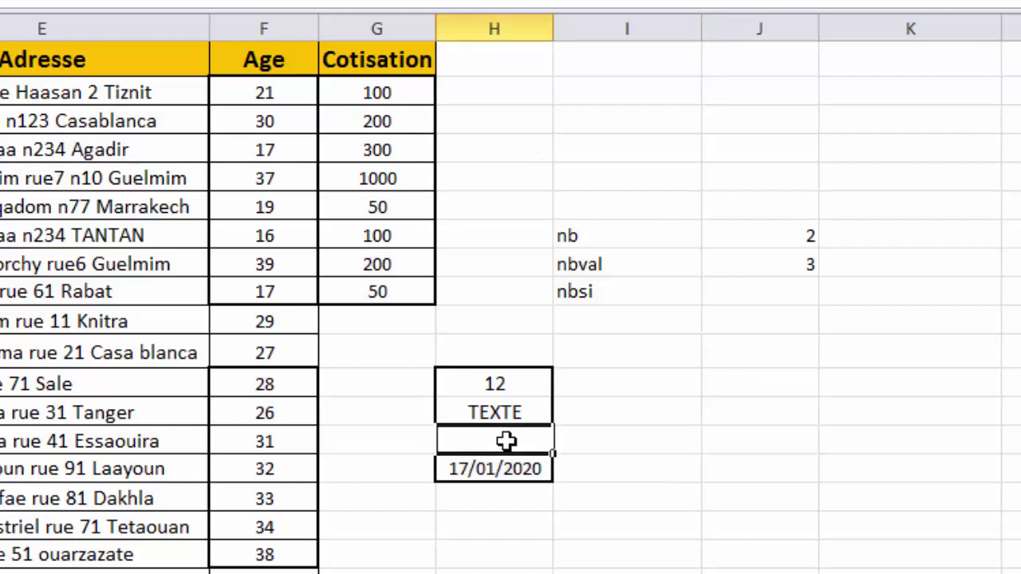
click(672, 443)
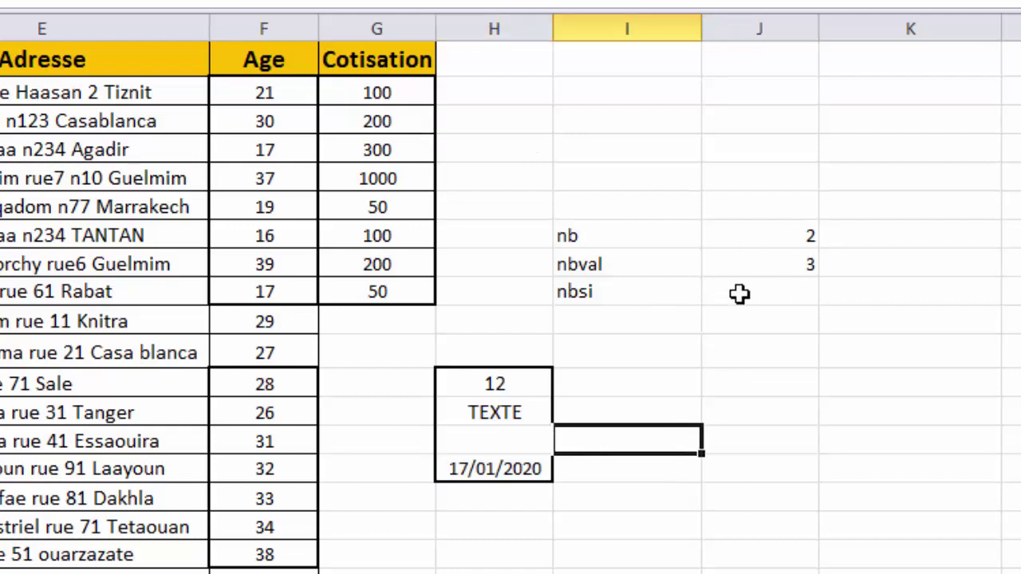
Enter the formula =NB.VIDE(H12:H15) in cell I10 below the nbsi label.
click(631, 322)
text(nb)
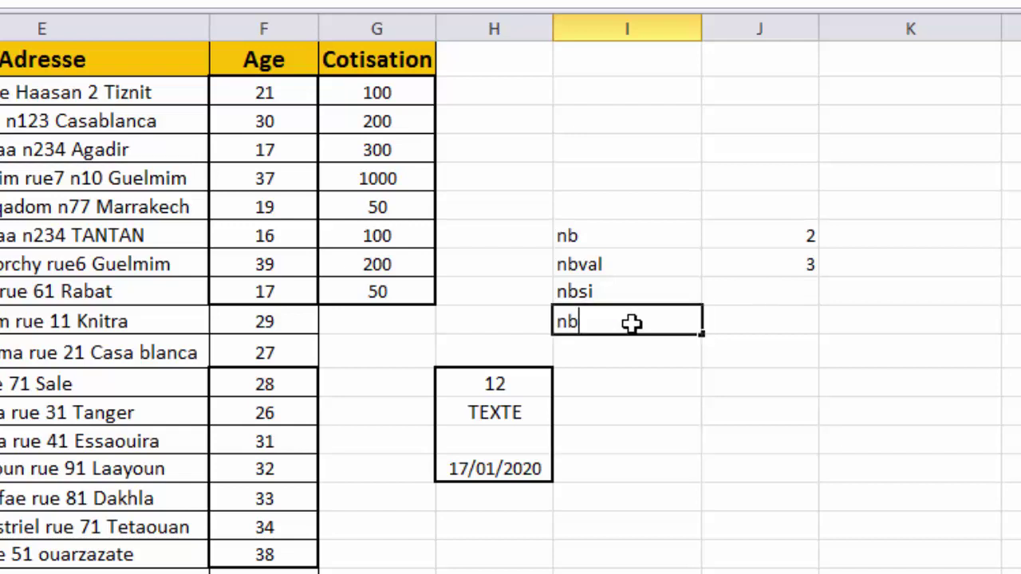
key(BackSpace)
key(BackSpace)
text(=nb)
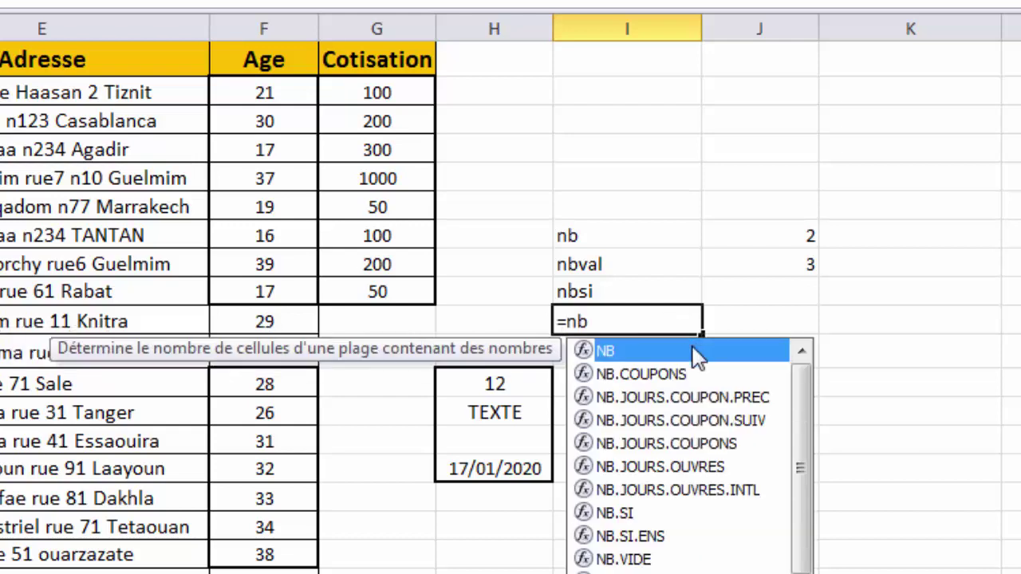
double_click(643, 559)
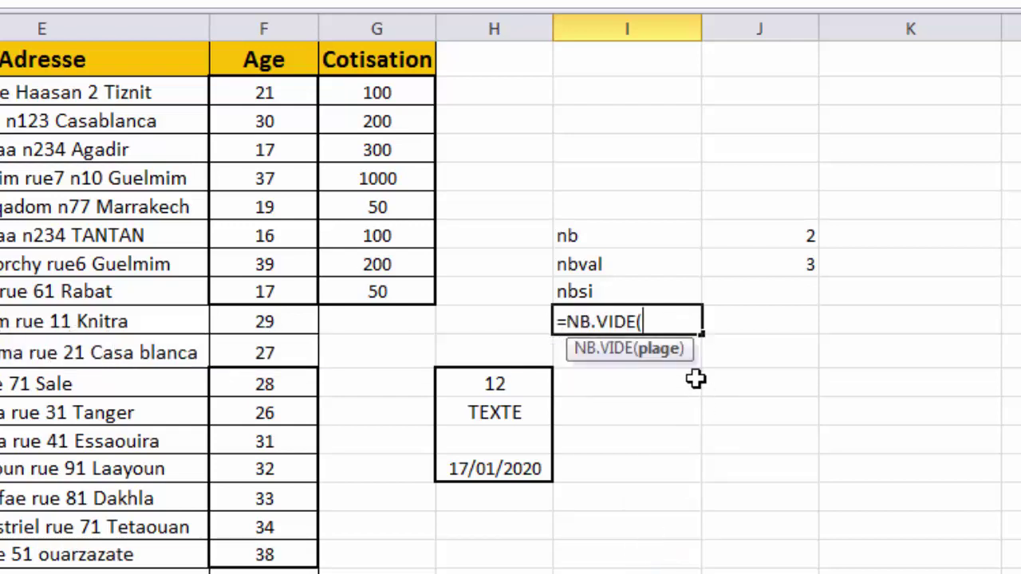
drag(518, 384, 479, 470)
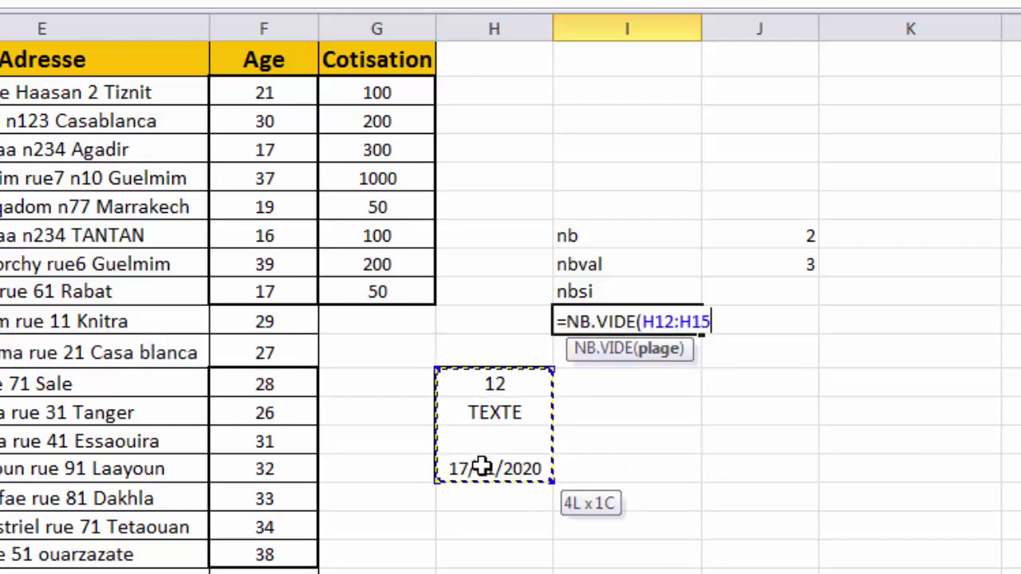
text())
key(Return)
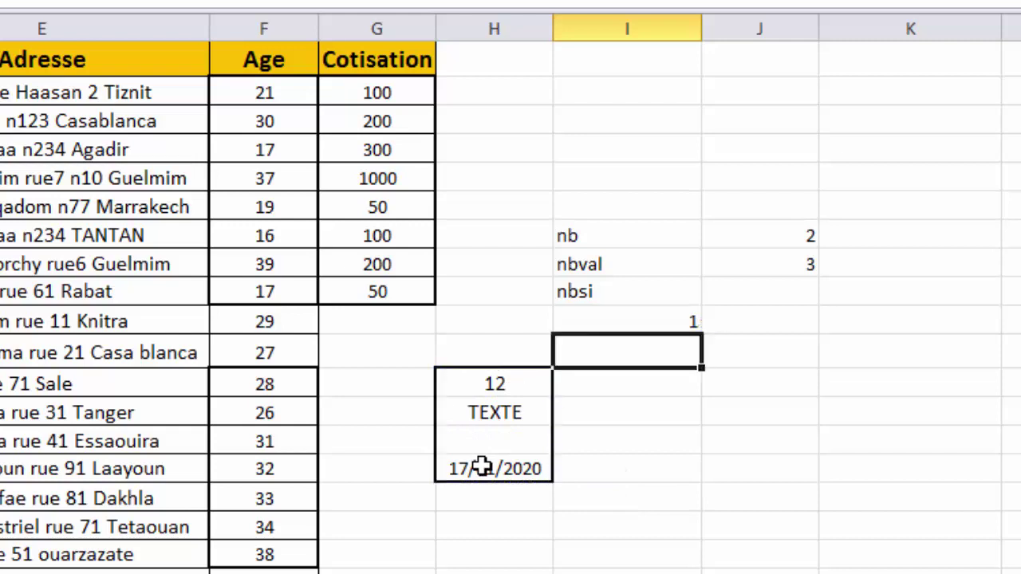
Clear the text in cell H13 and review which cells of H12:H15 are empty.
click(649, 322)
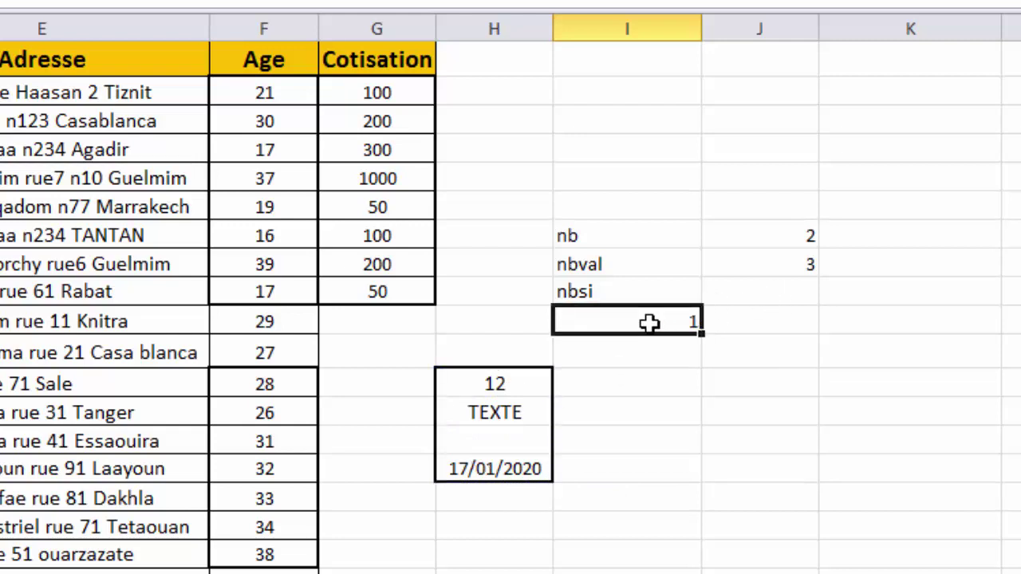
click(504, 440)
click(517, 411)
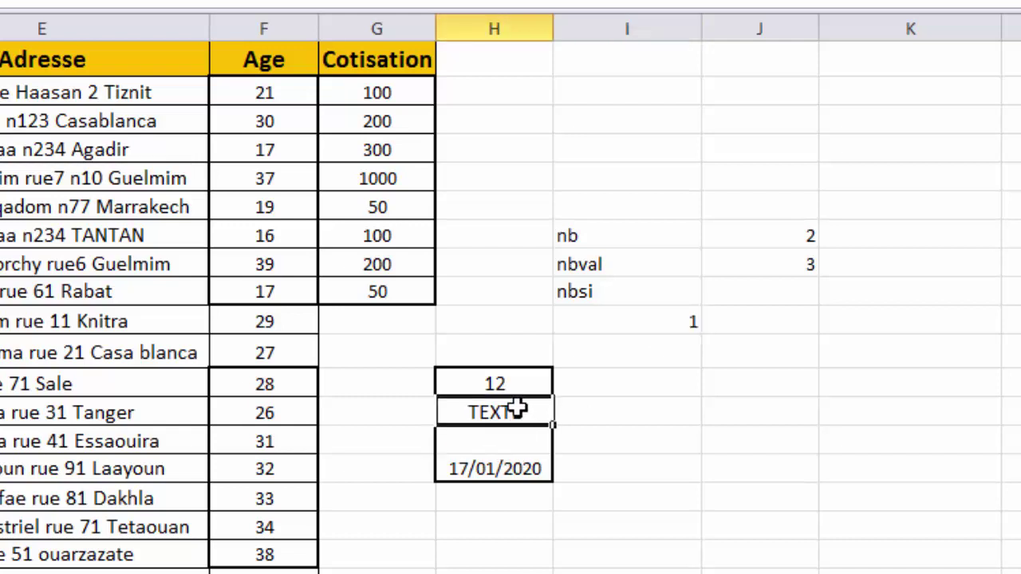
key(BackSpace)
key(Return)
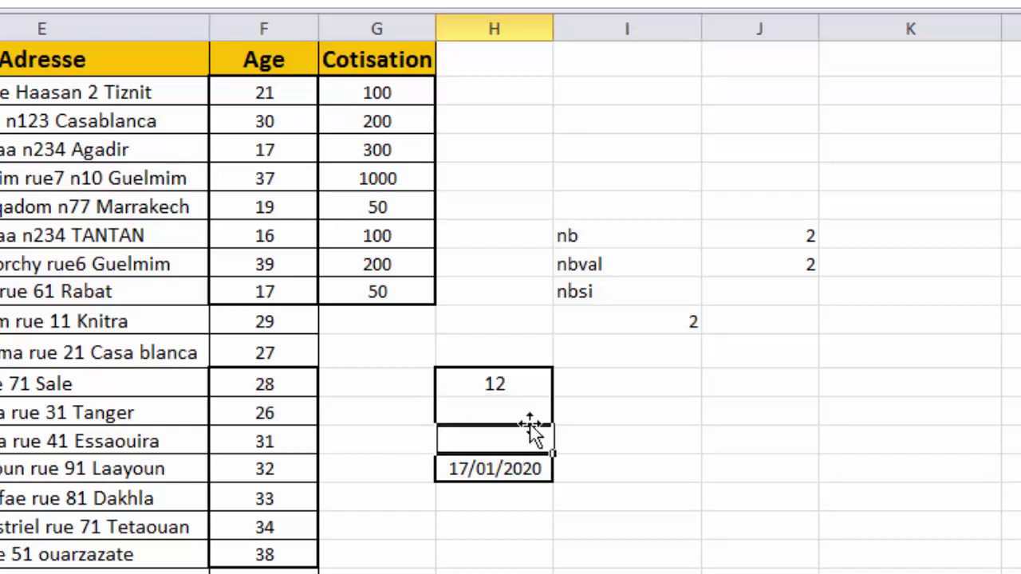
click(524, 390)
click(503, 410)
click(486, 449)
click(521, 415)
click(500, 438)
click(522, 413)
click(511, 435)
Delete the NB.VIDE formula from cell I10.
click(661, 323)
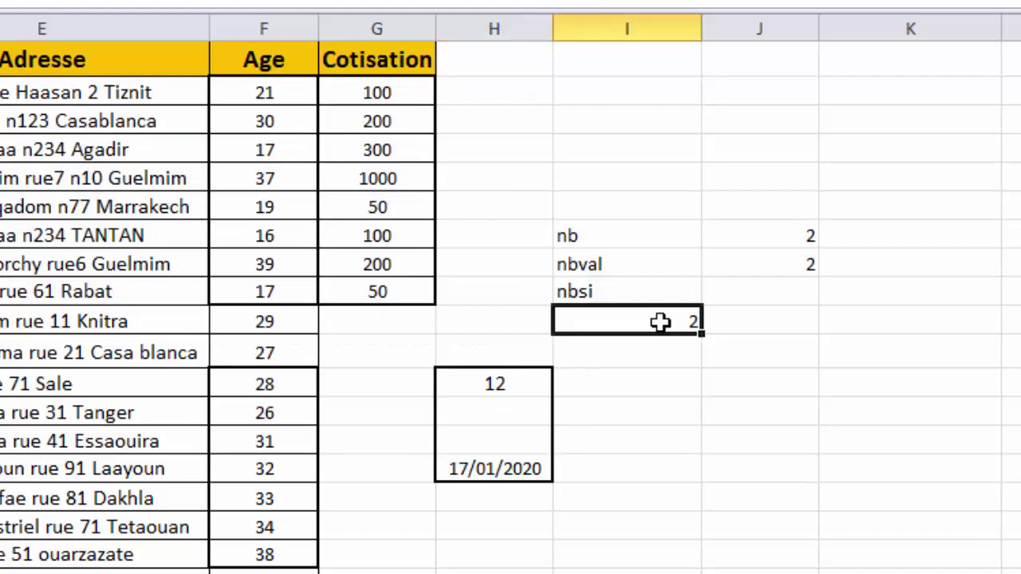
key(Delete)
key(Return)
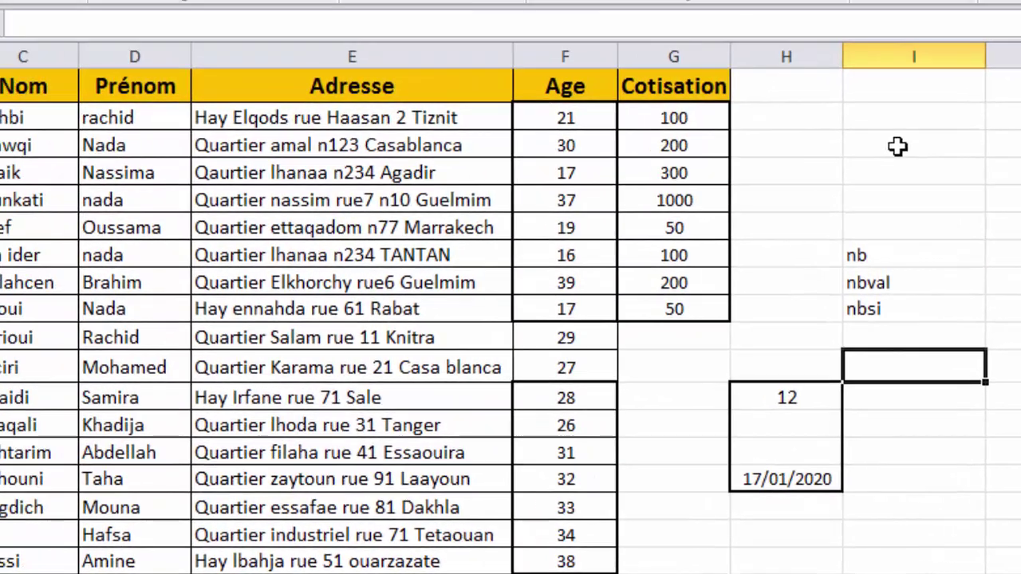
click(897, 147)
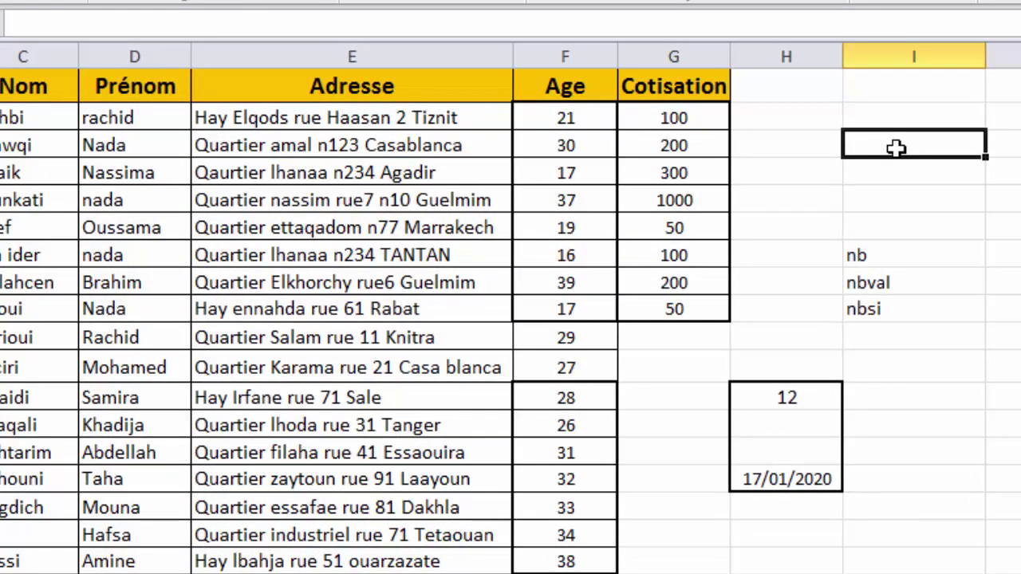
Fill the cells D3:F3, D5:F5 and D7:F7 with green and review the Cotisation amounts in those rows.
drag(159, 150, 604, 143)
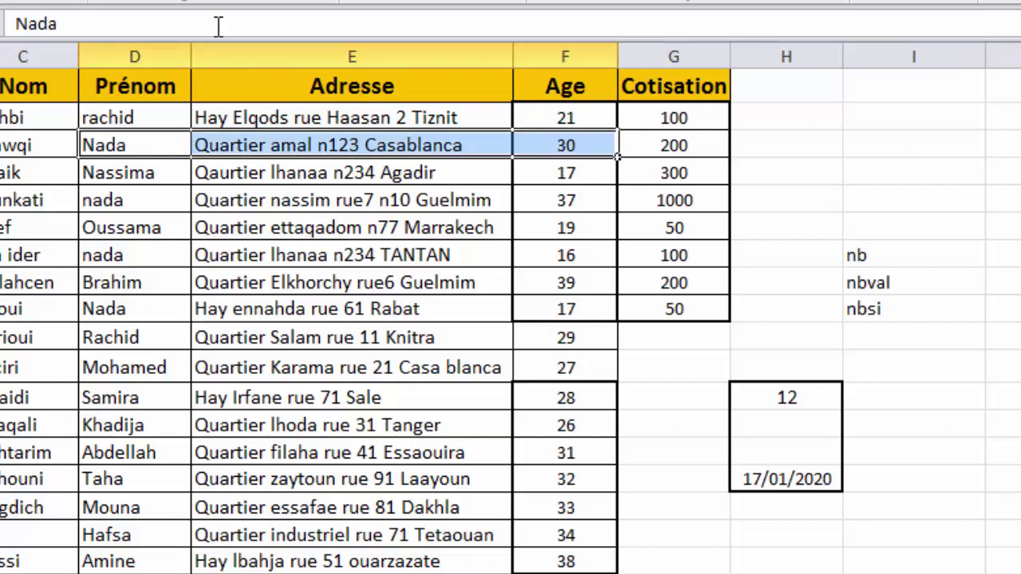
click(68, 1)
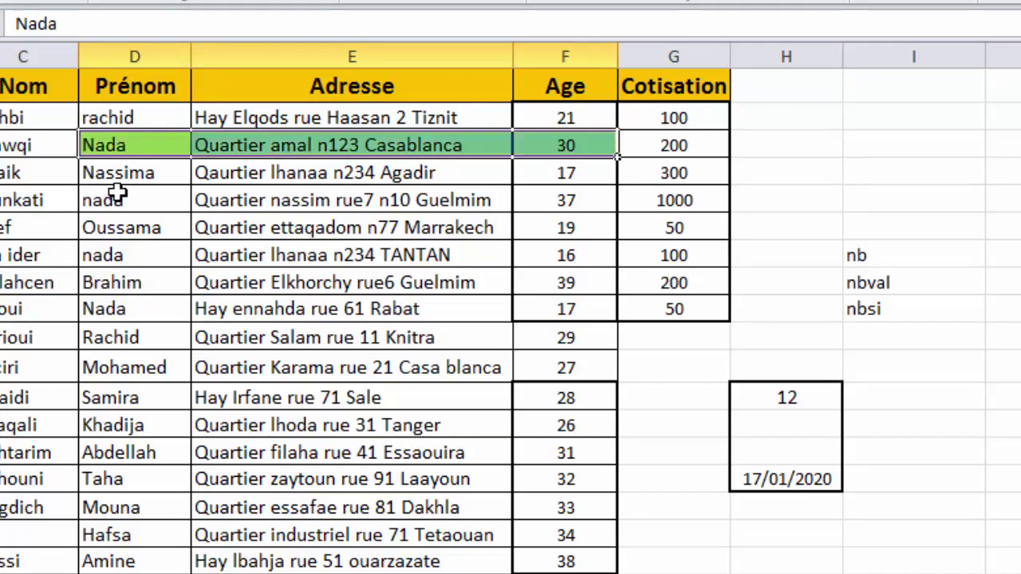
drag(109, 200, 544, 205)
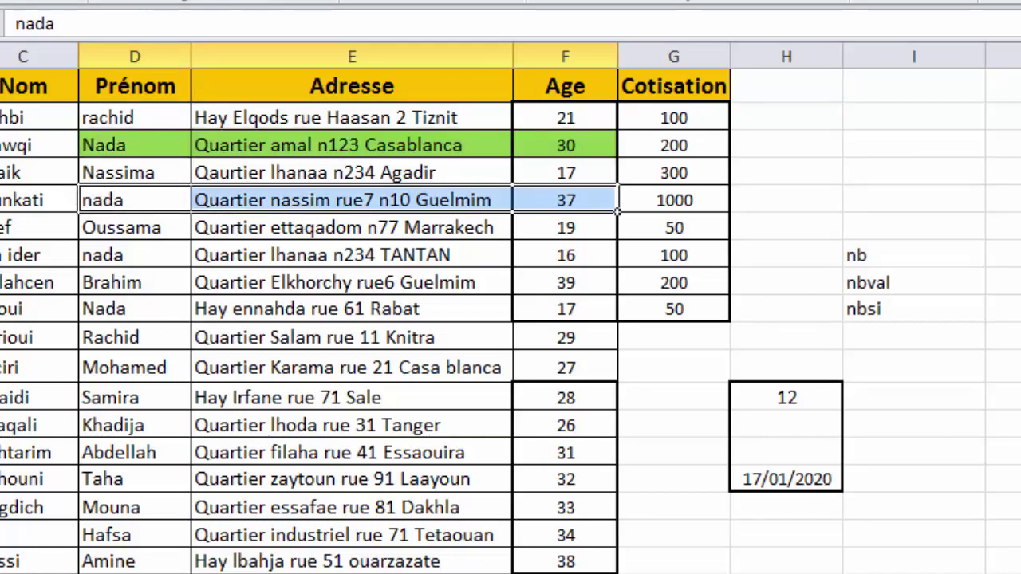
click(68, 0)
drag(143, 254, 526, 254)
click(32, 1)
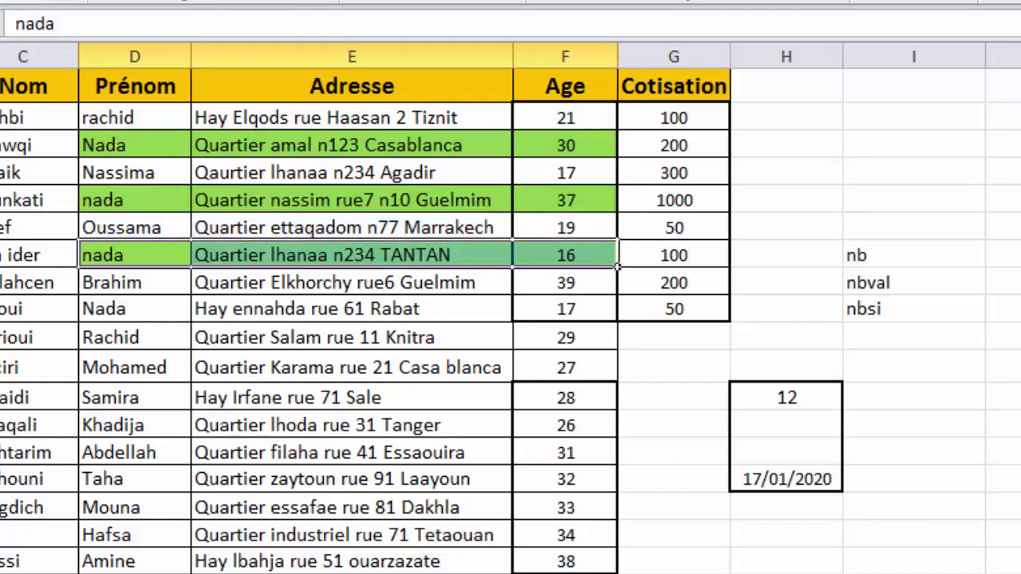
click(687, 144)
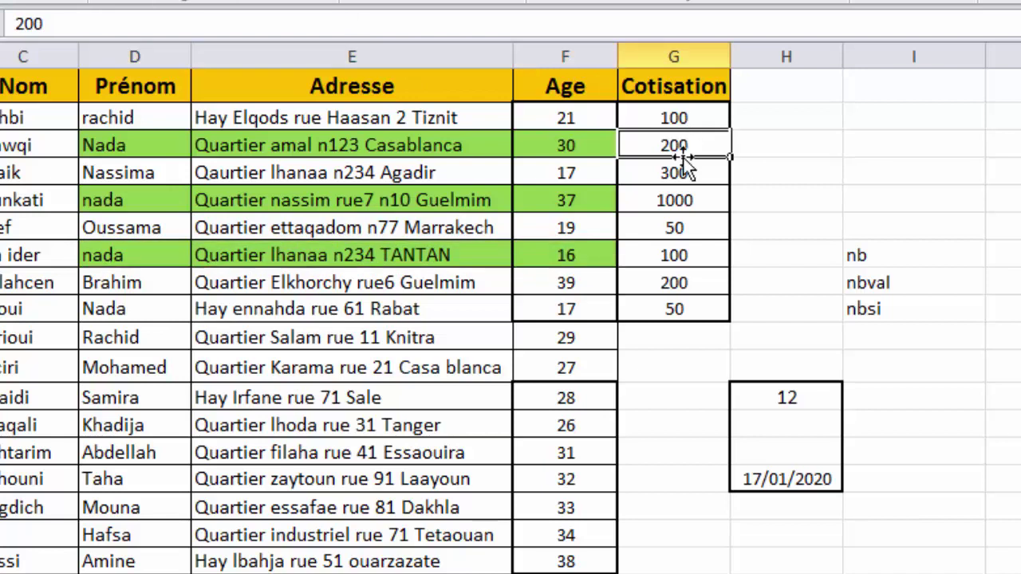
click(667, 197)
click(683, 262)
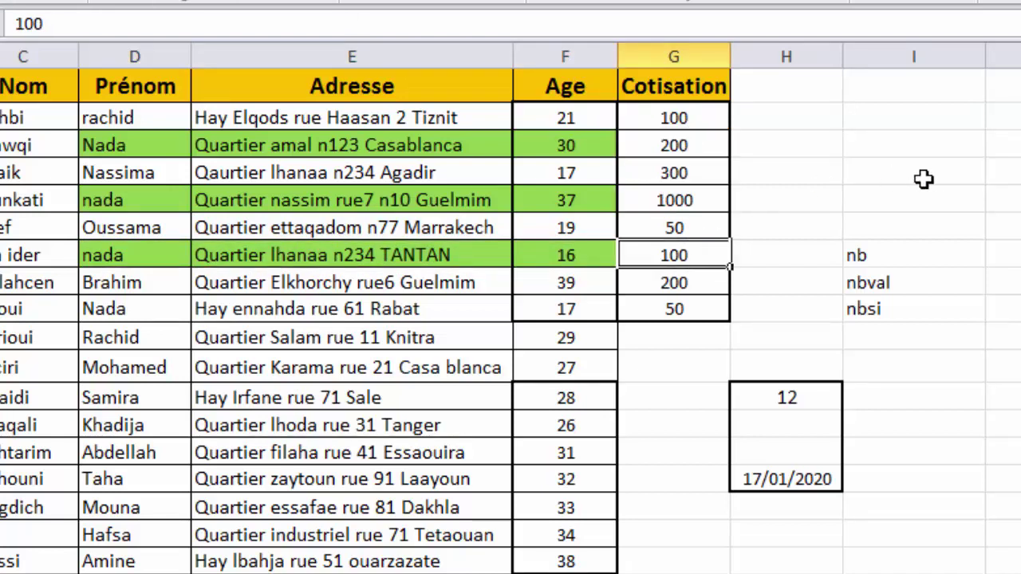
Enter an NB.SI formula in cell I4 that counts a member's first name in the range D2:D18.
click(943, 168)
text(=)
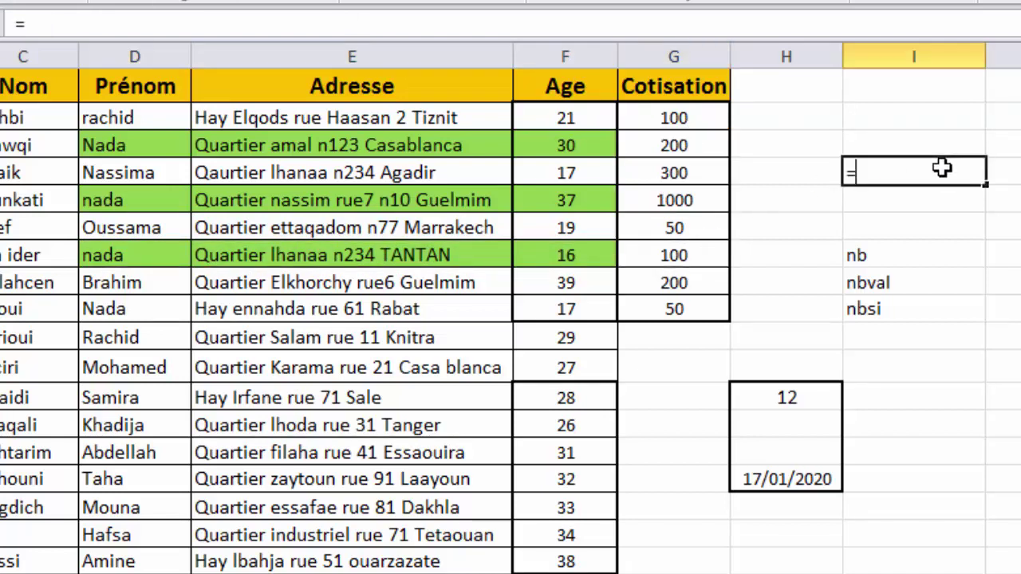
text(nb)
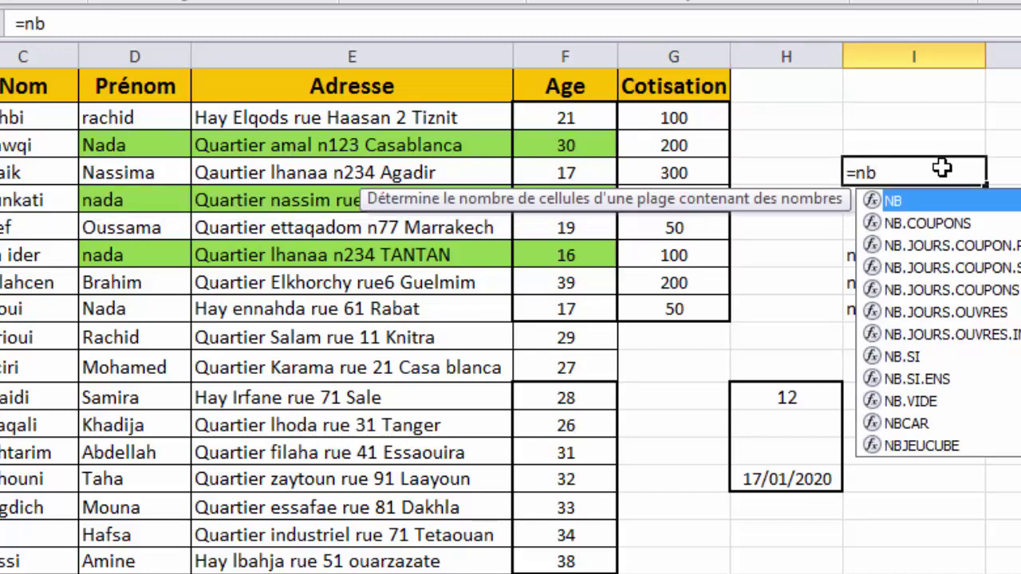
double_click(935, 357)
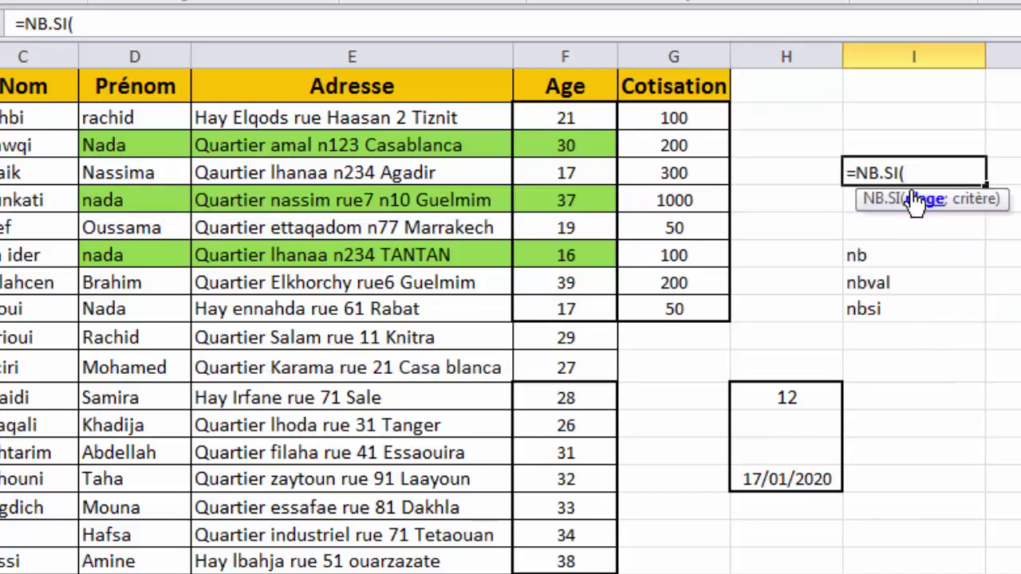
click(146, 118)
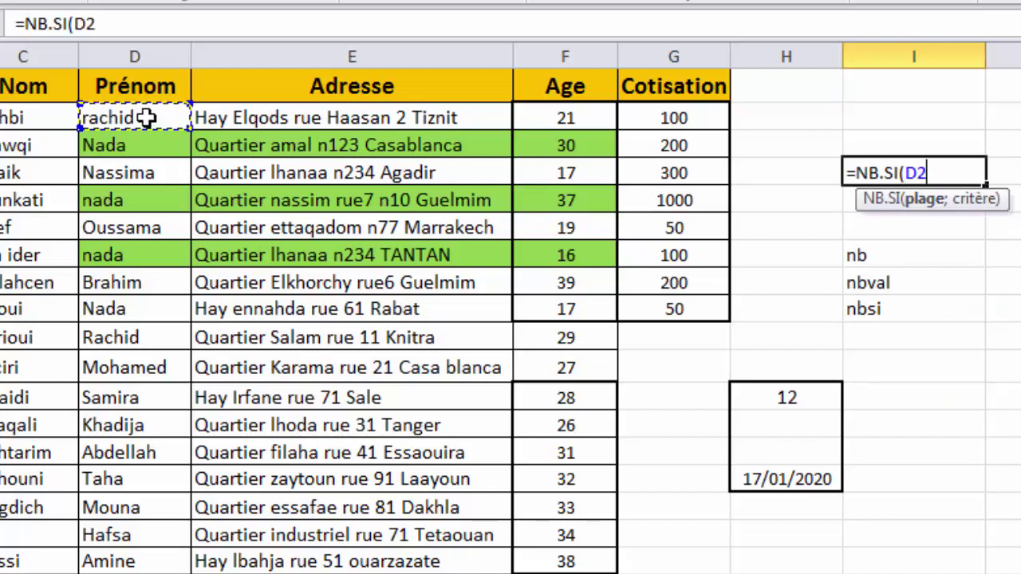
drag(146, 118, 128, 563)
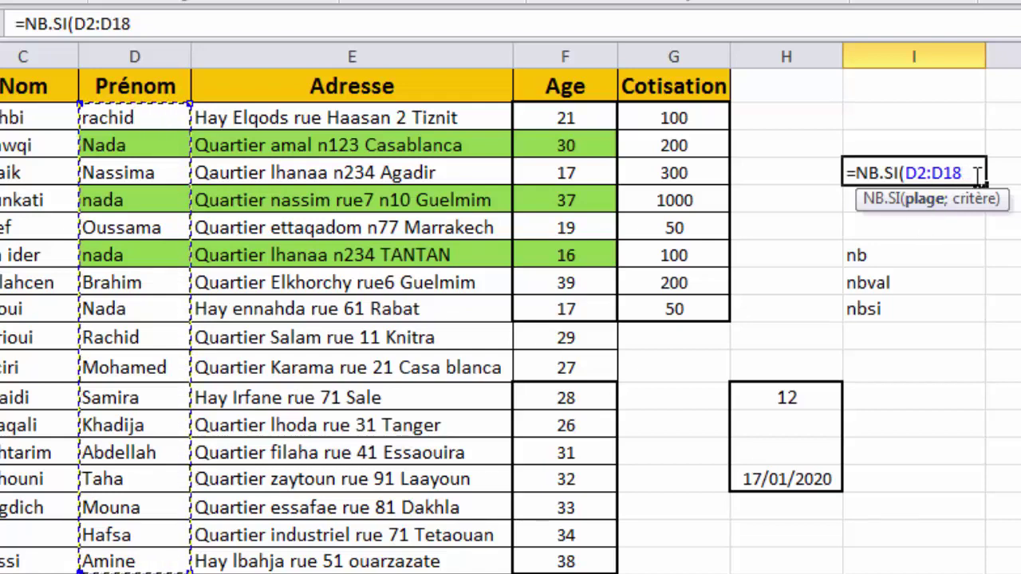
text(;)
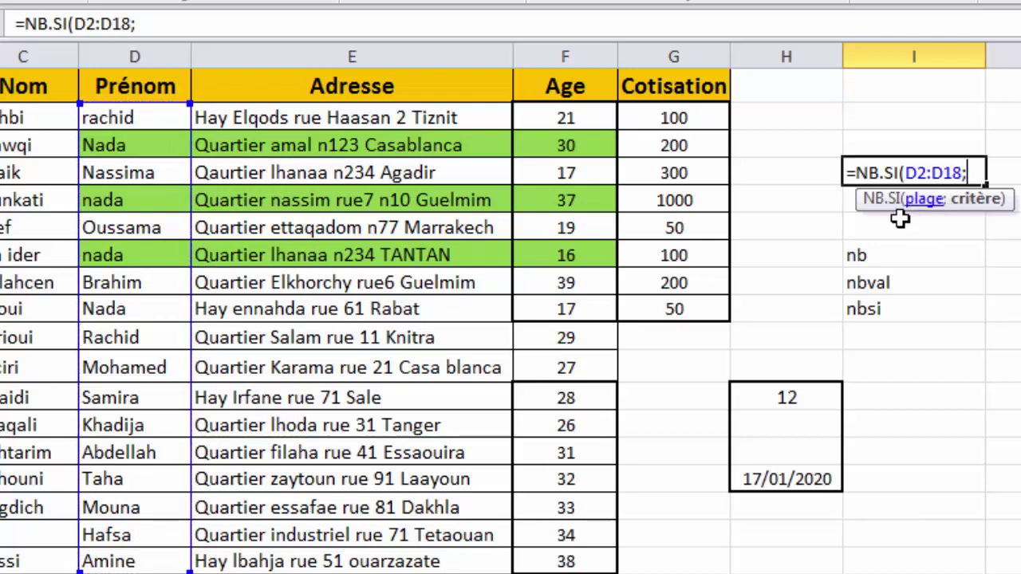
text(")
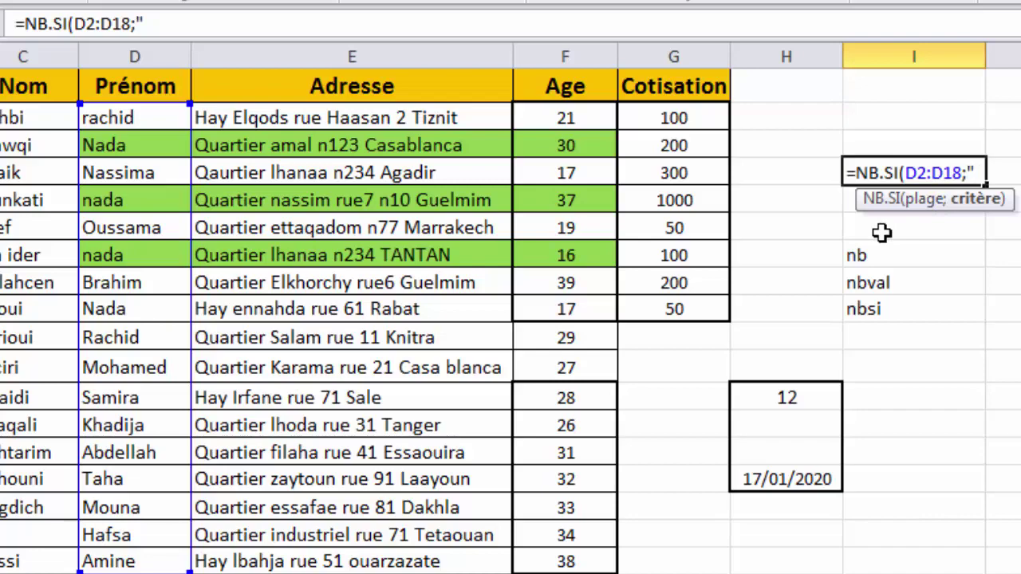
text(nadia)
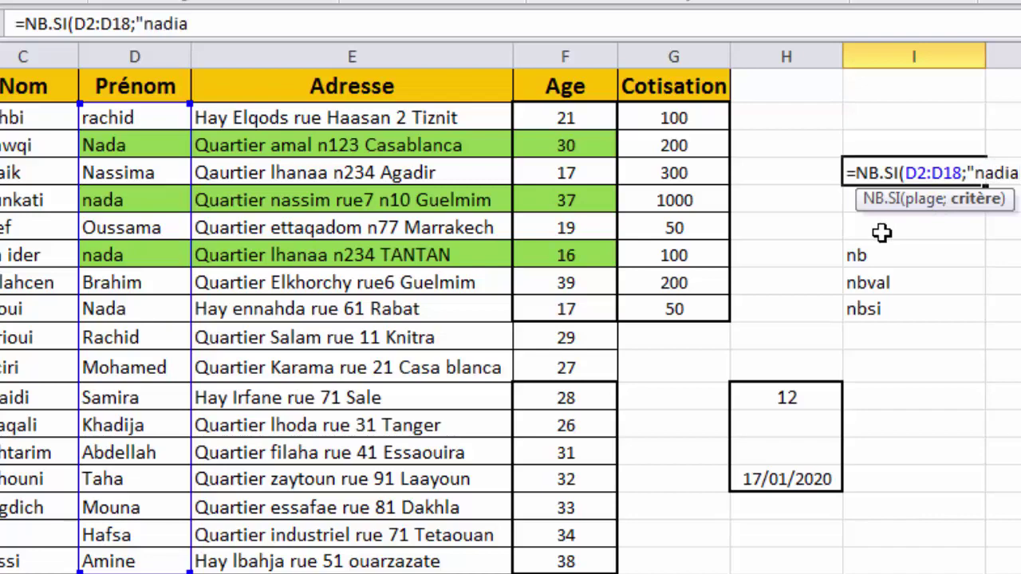
text(")
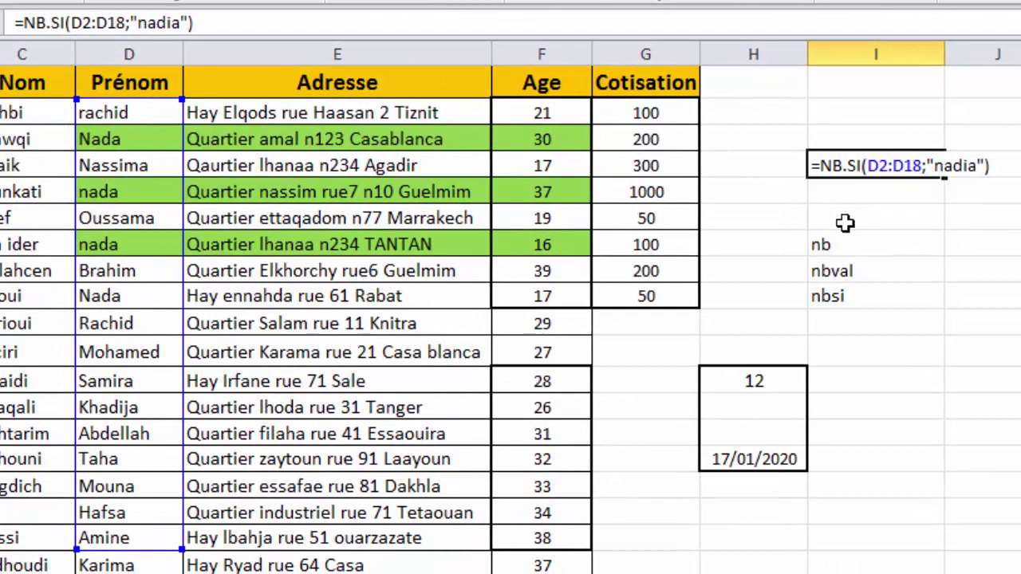
key(Return)
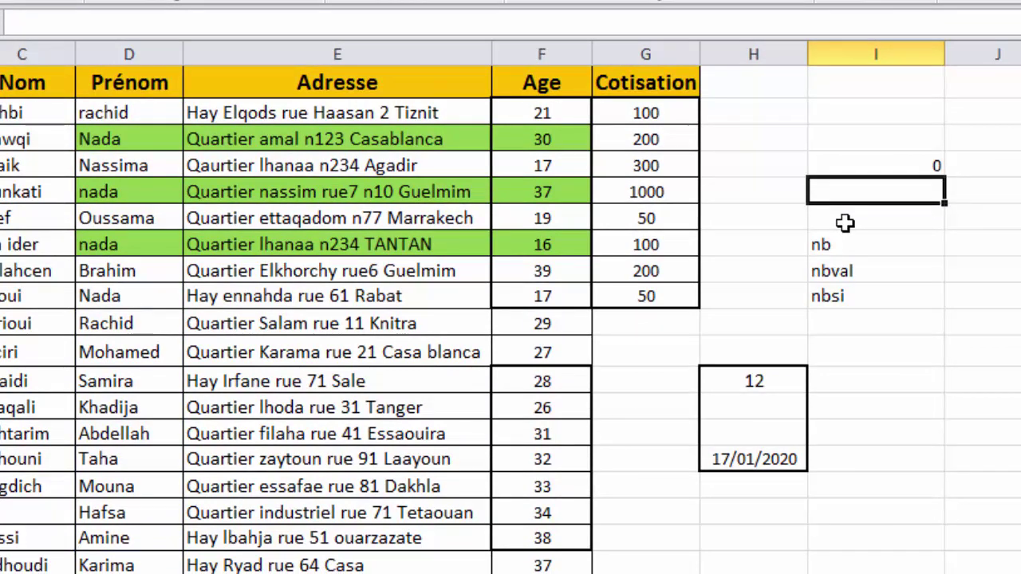
Correct the first name in the NB.SI criterion of cell I4 to match the one in the green rows.
click(875, 165)
double_click(875, 166)
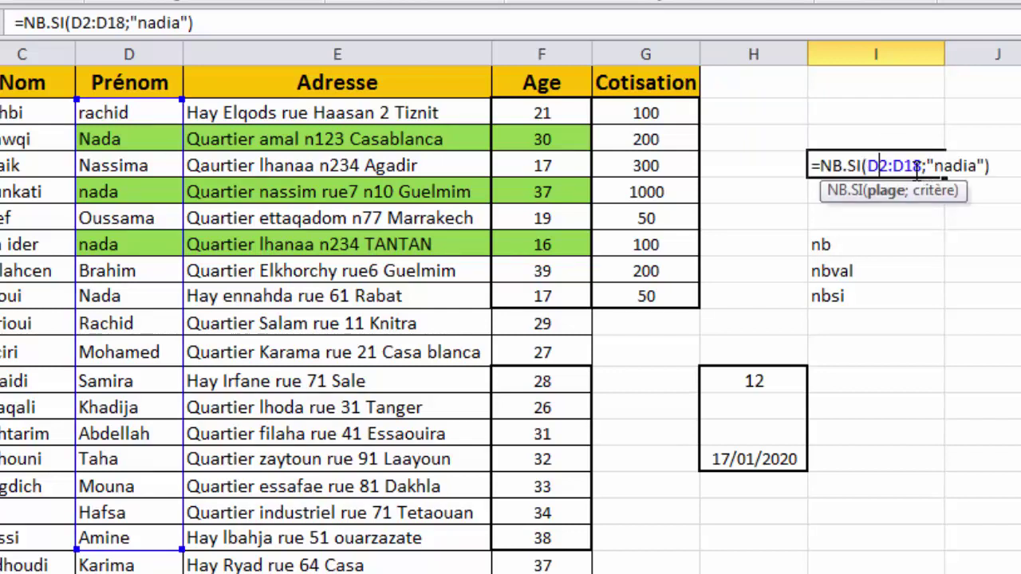
click(968, 163)
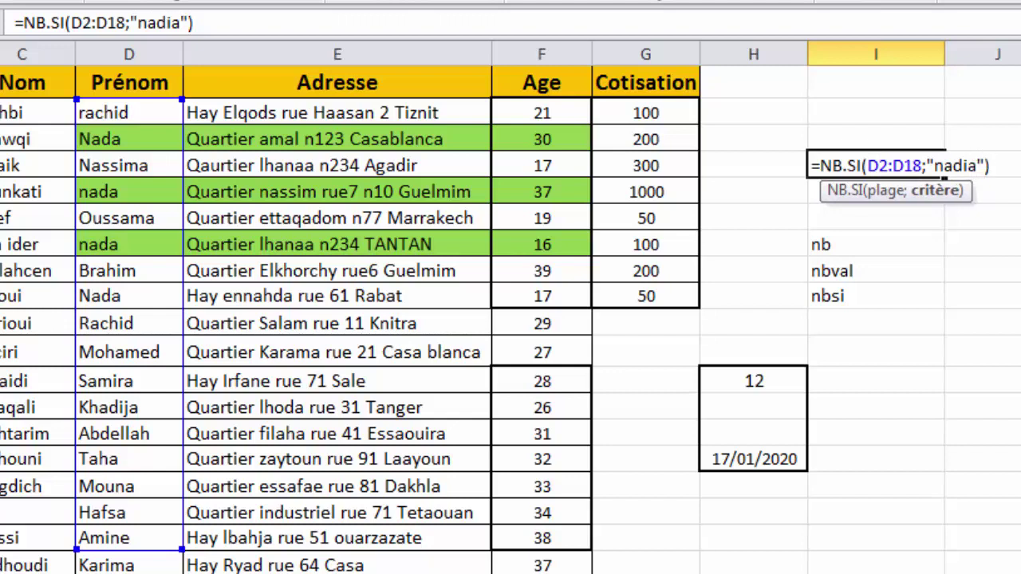
key(Delete)
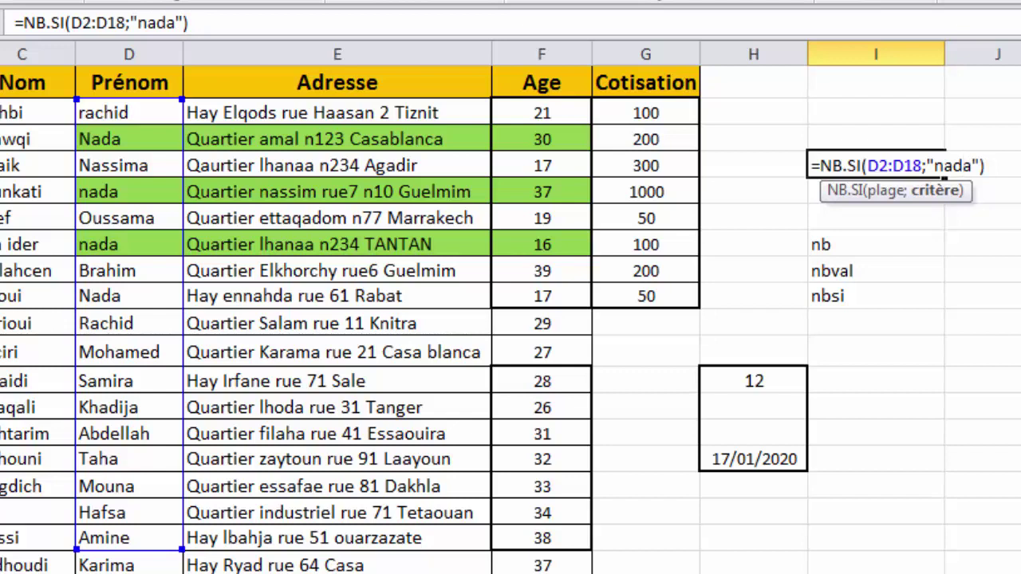
key(Return)
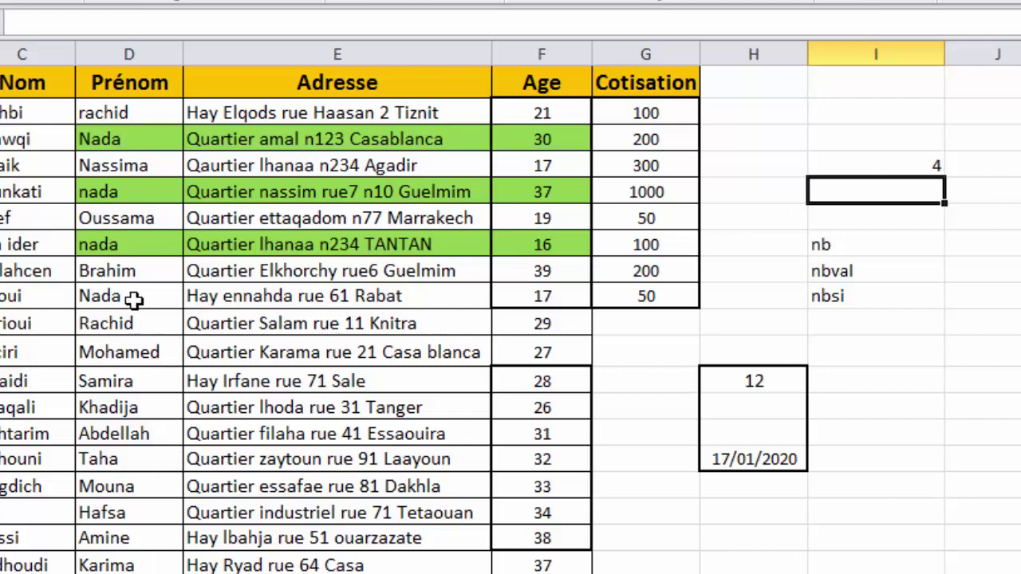
Fill the cells D9:F9 with green and review the arguments of the NB.SI formula in cell I4.
drag(140, 300, 511, 298)
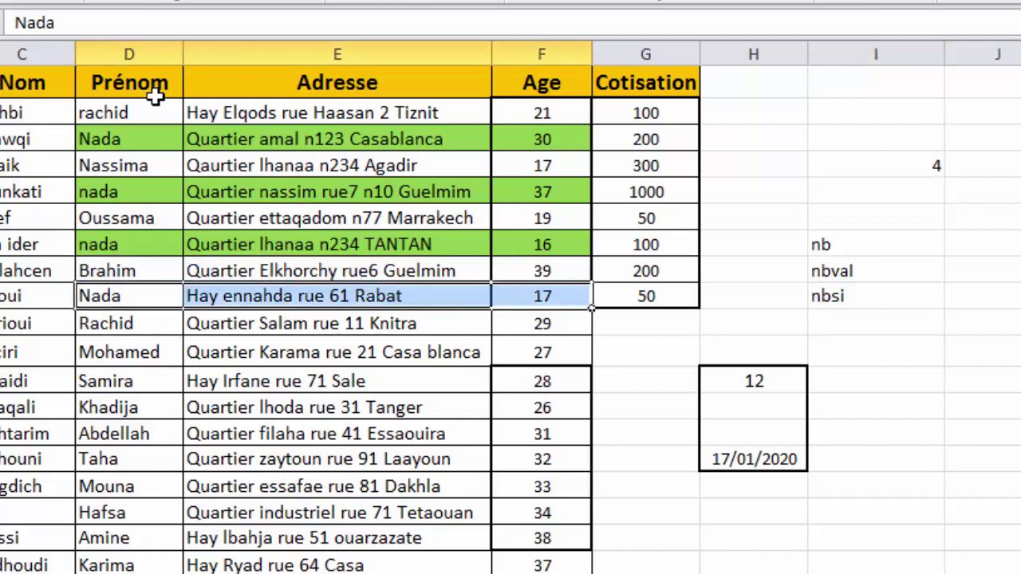
click(52, 1)
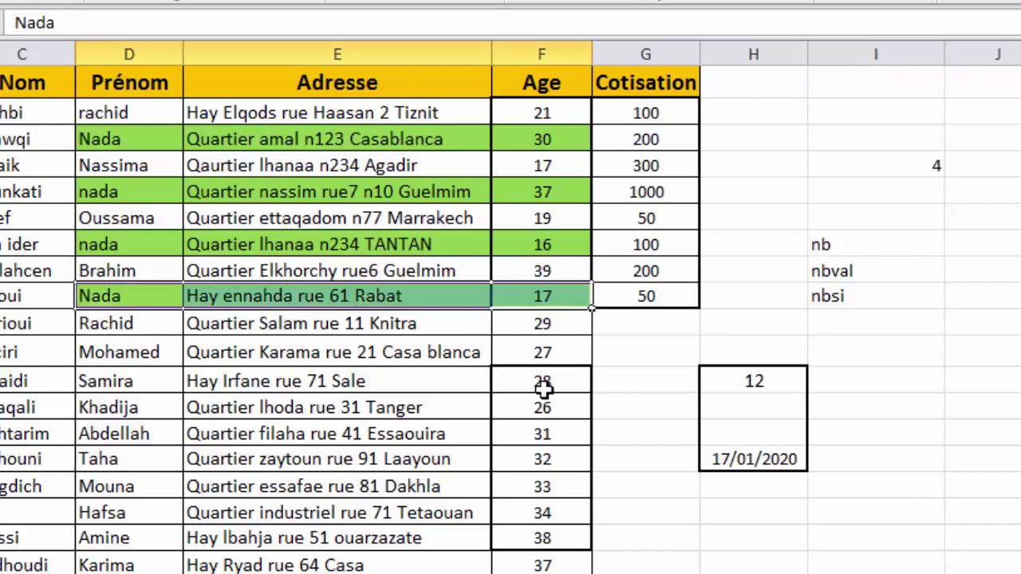
click(922, 169)
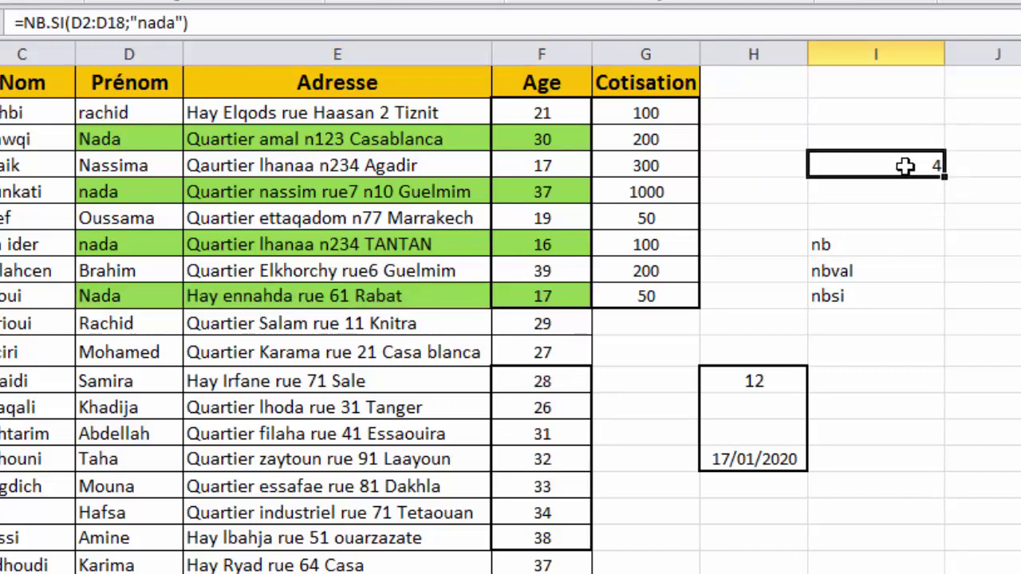
double_click(908, 168)
click(869, 166)
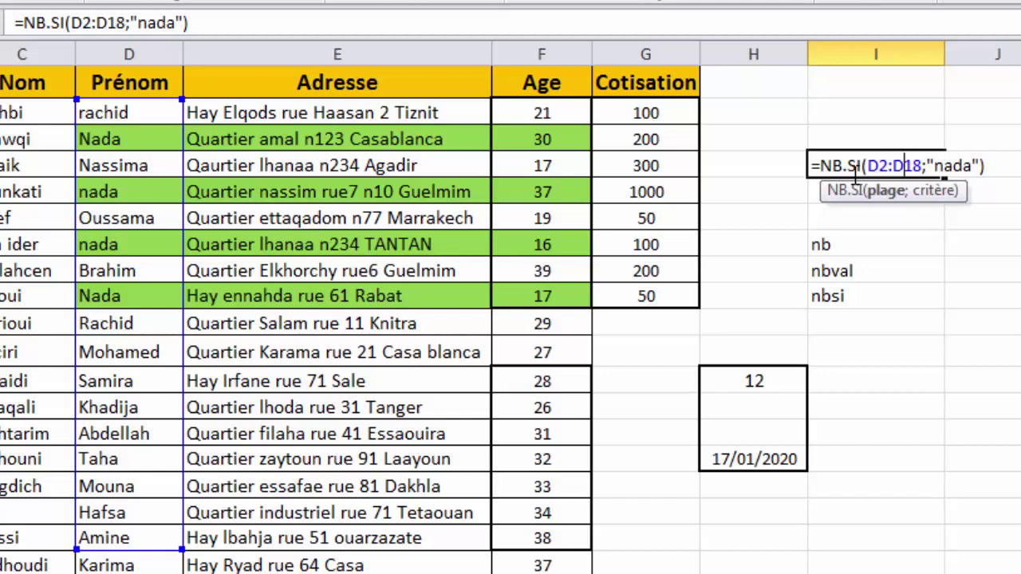
key(Return)
click(871, 167)
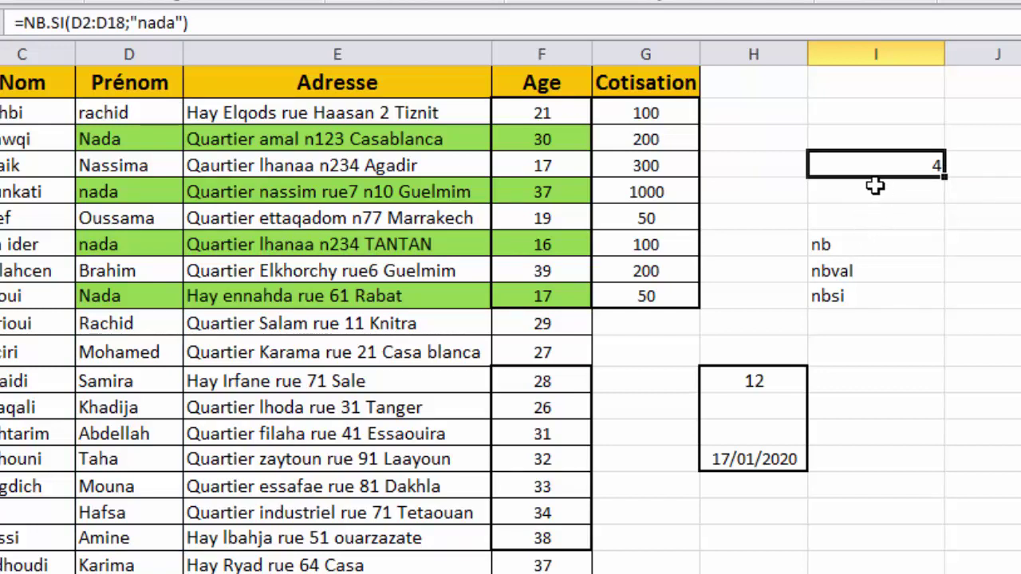
Replace the formula in cell I4 with the beginning of a SOMME.SI formula using the range F2:F9 and the criterion >18.
key(BackSpace)
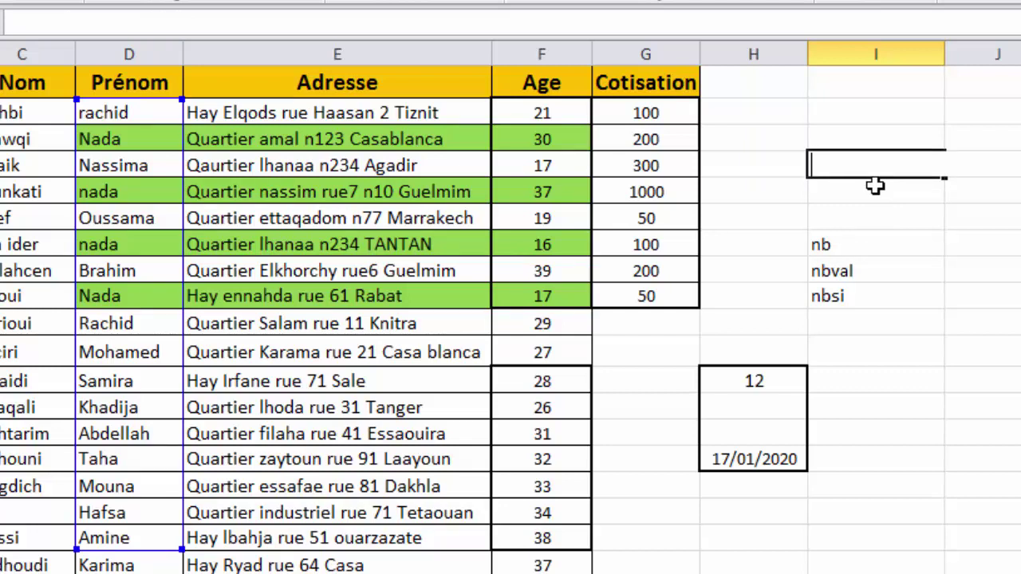
text(=)
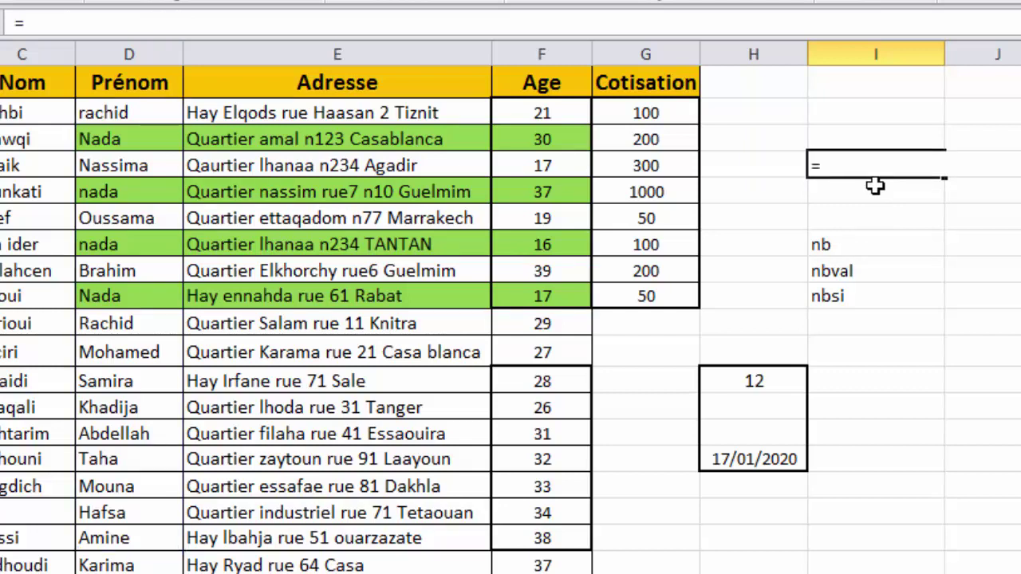
text(somme)
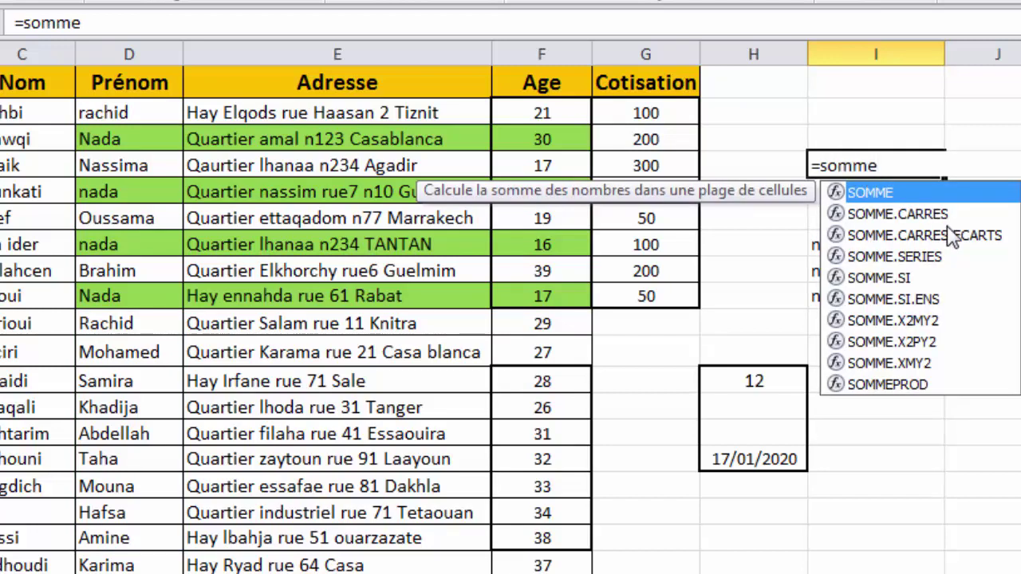
double_click(930, 278)
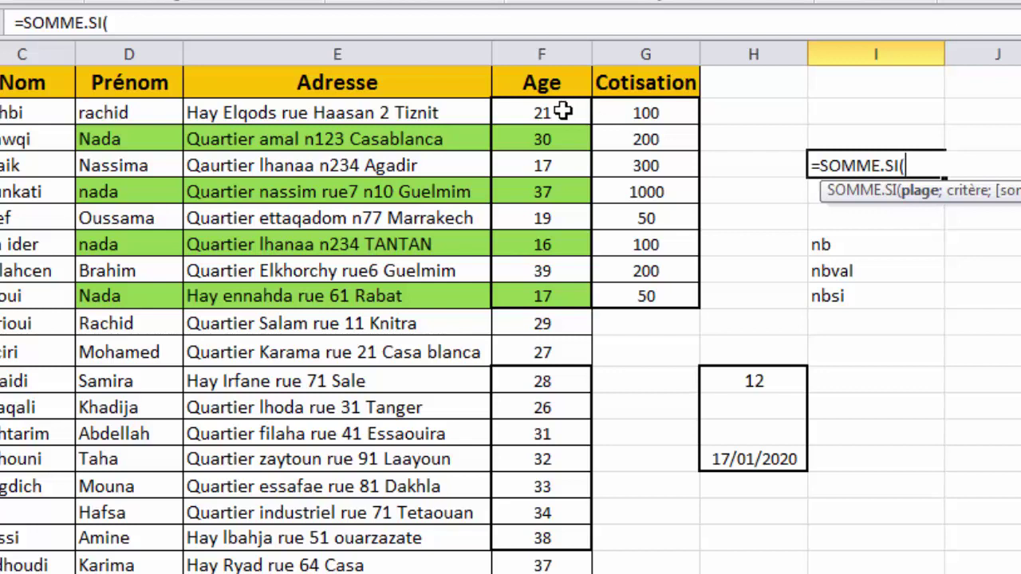
drag(563, 112, 545, 300)
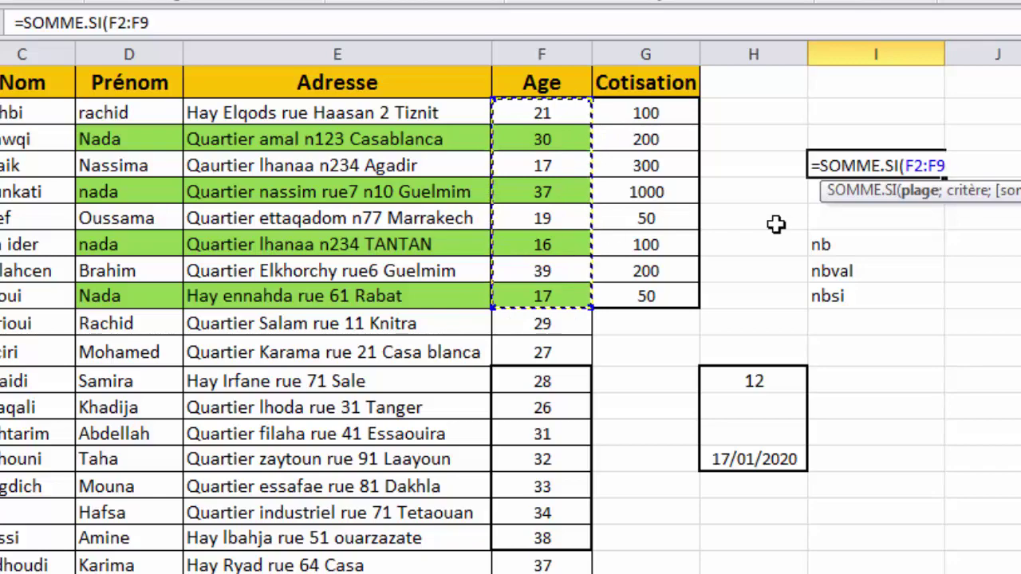
text(;>18)
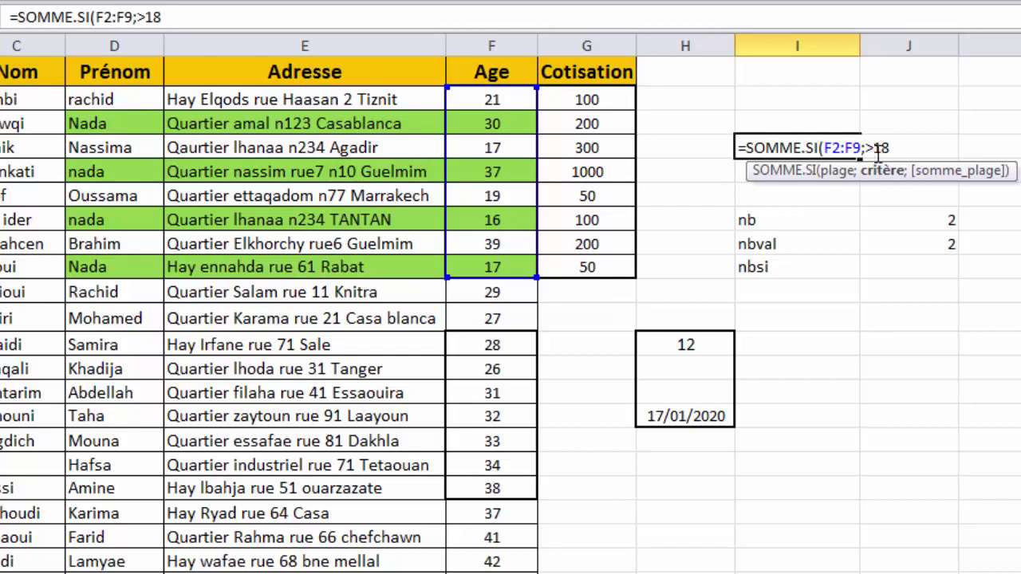
Dismiss the Windows color scheme prompt, then add the sum range G2:G9 and try to validate the SOMME.SI formula in cell I4.
text(=)
key(BackSpace)
text(;)
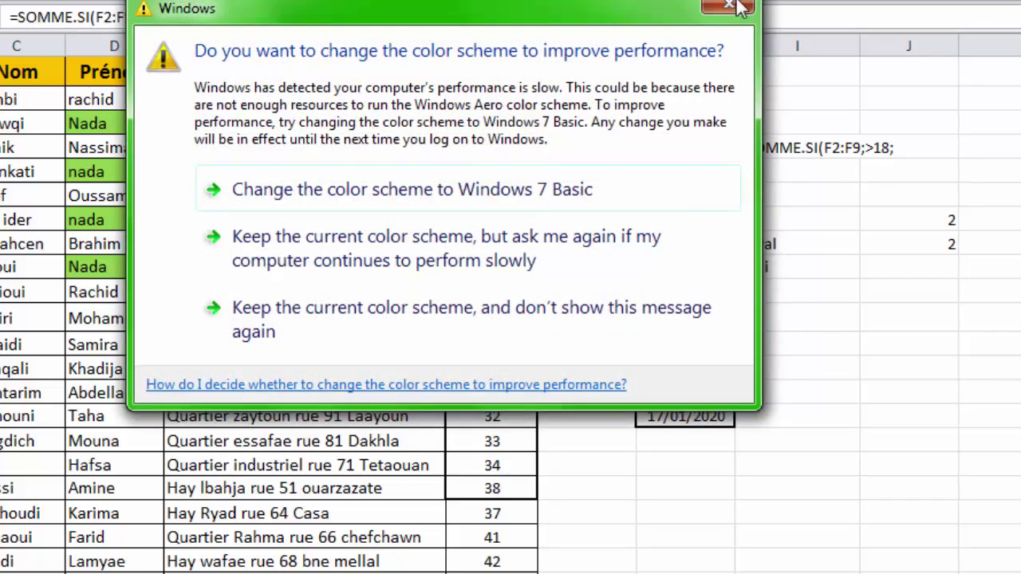
click(736, 6)
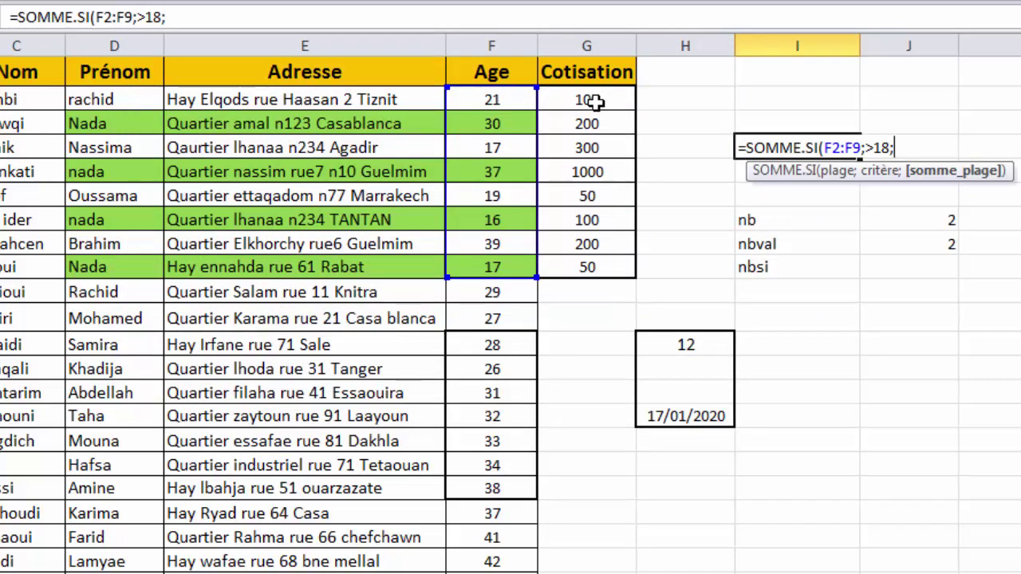
drag(596, 101, 584, 271)
text())
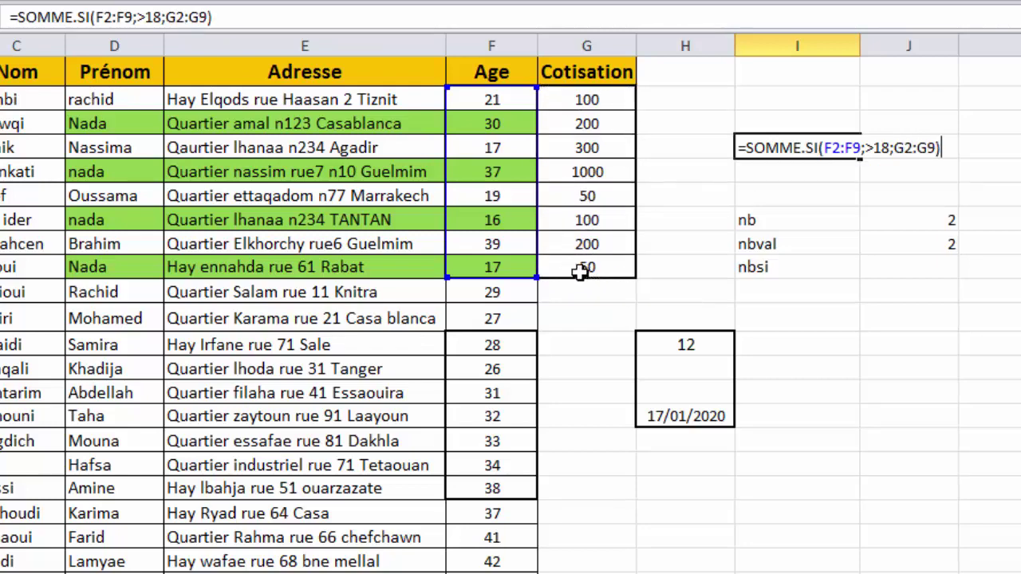
key(Return)
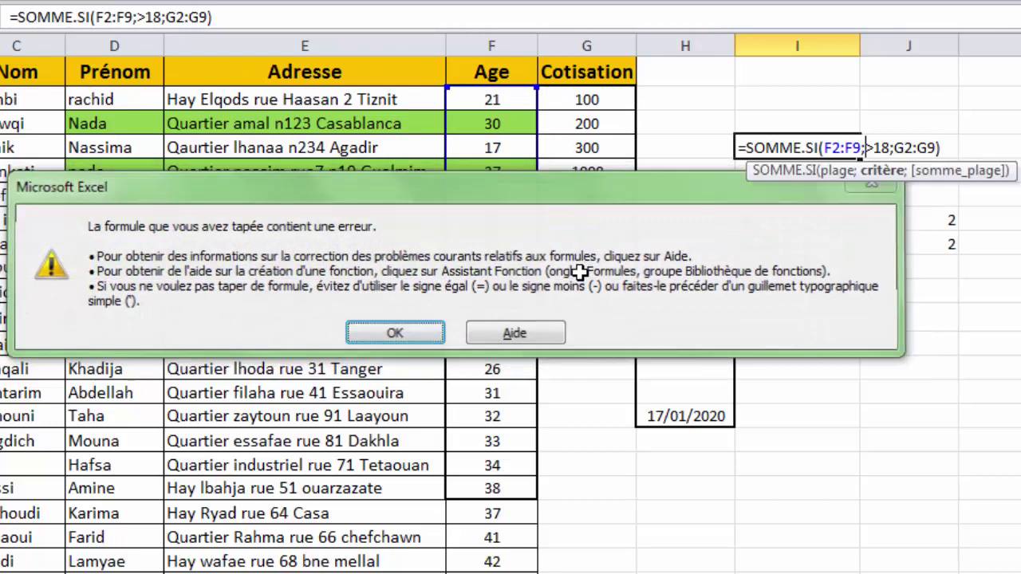
key(Return)
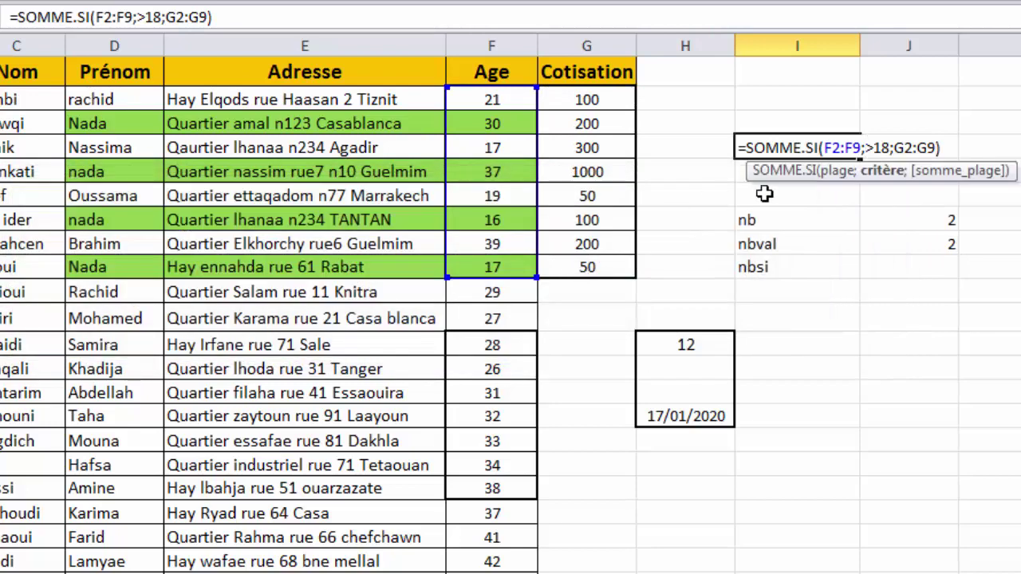
Enclose the SOMME.SI criterion in quotation marks so cell I4 contains =SOMME.SI(F2:F9;">18";G2:G9).
click(868, 147)
text(">18)
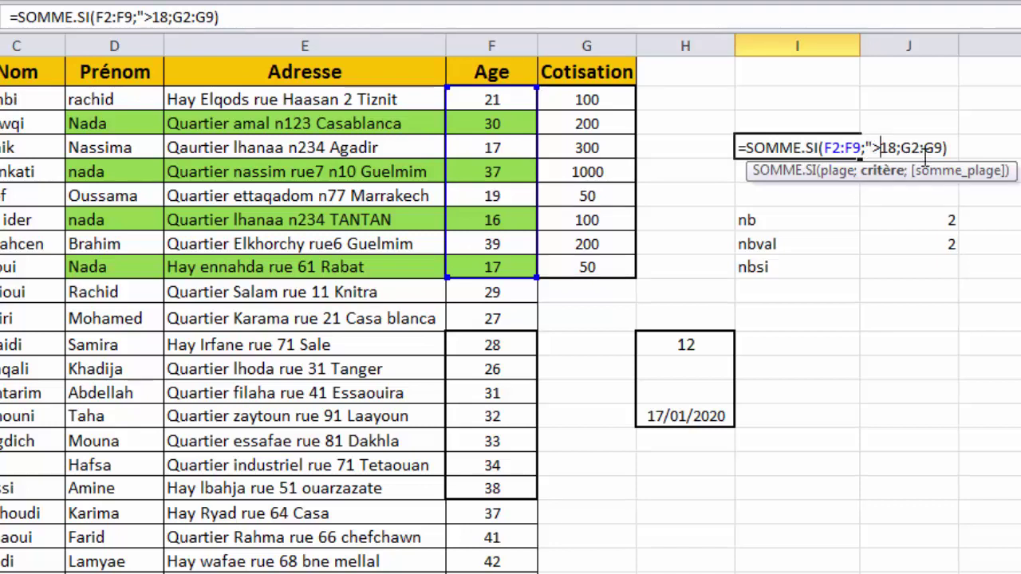
text(")
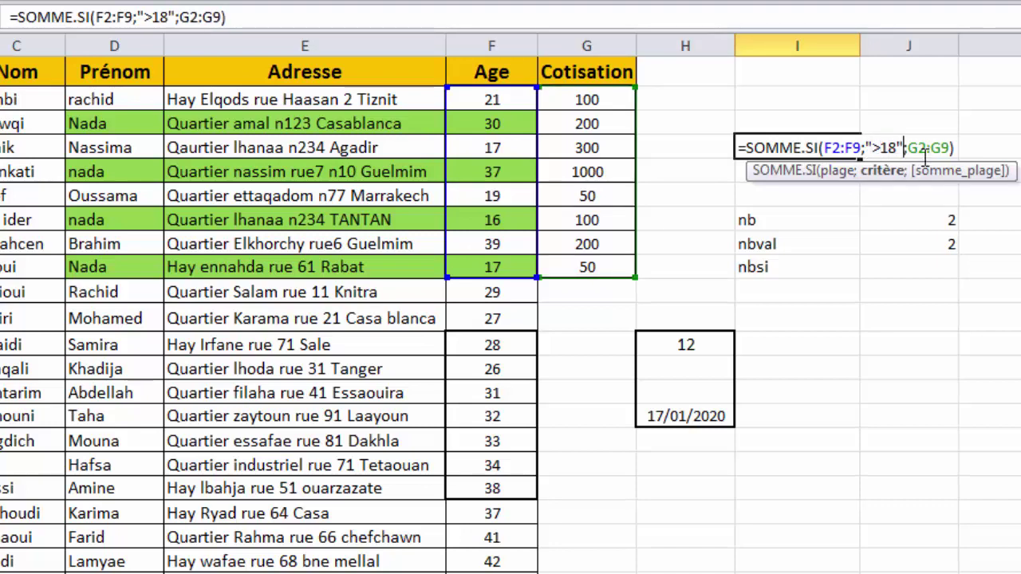
key(Return)
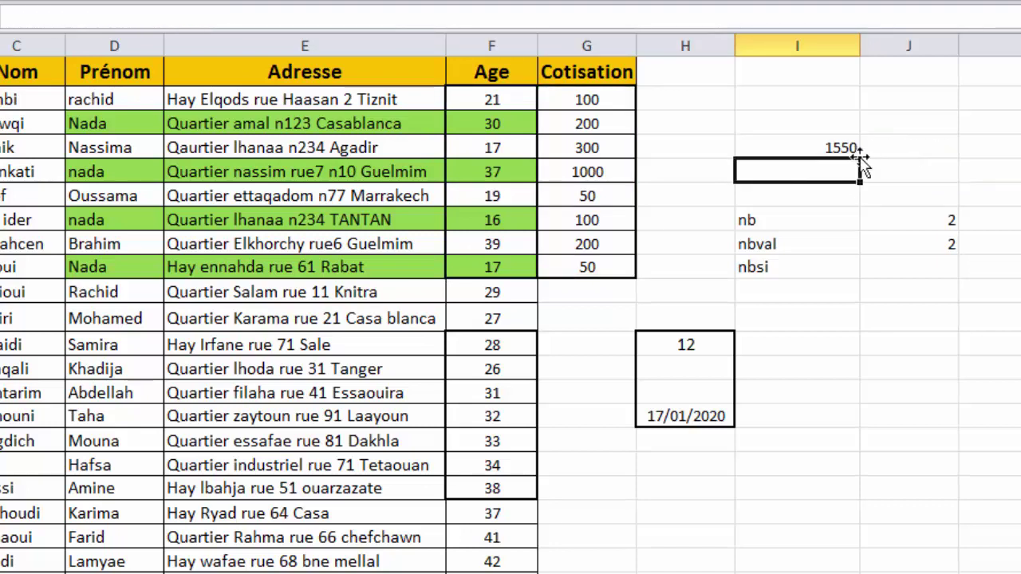
click(809, 154)
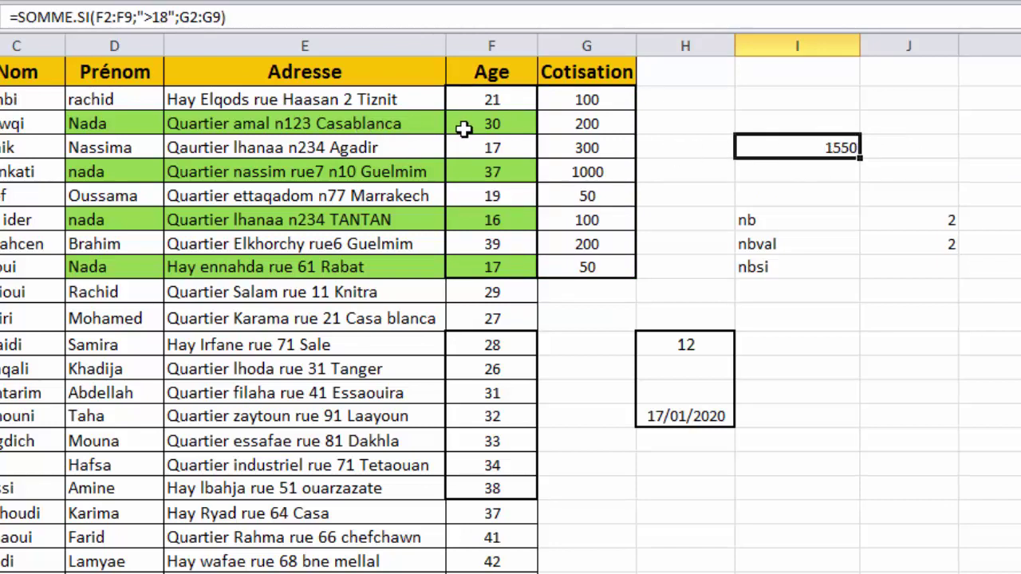
Remove the fill from cells D3:F9 and fill cells F2:G2 with light green.
drag(463, 126, 130, 264)
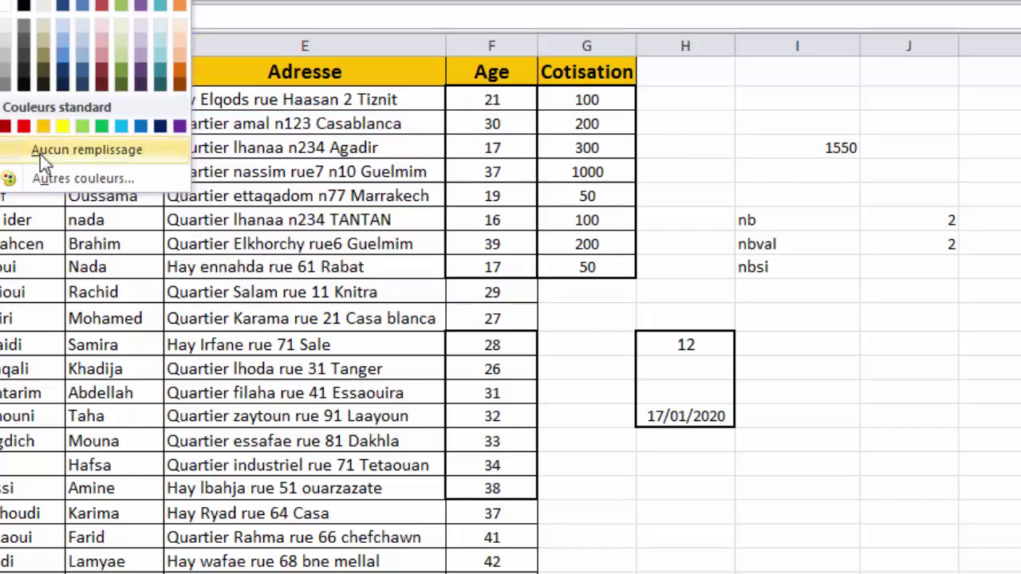
click(40, 151)
drag(505, 99, 568, 98)
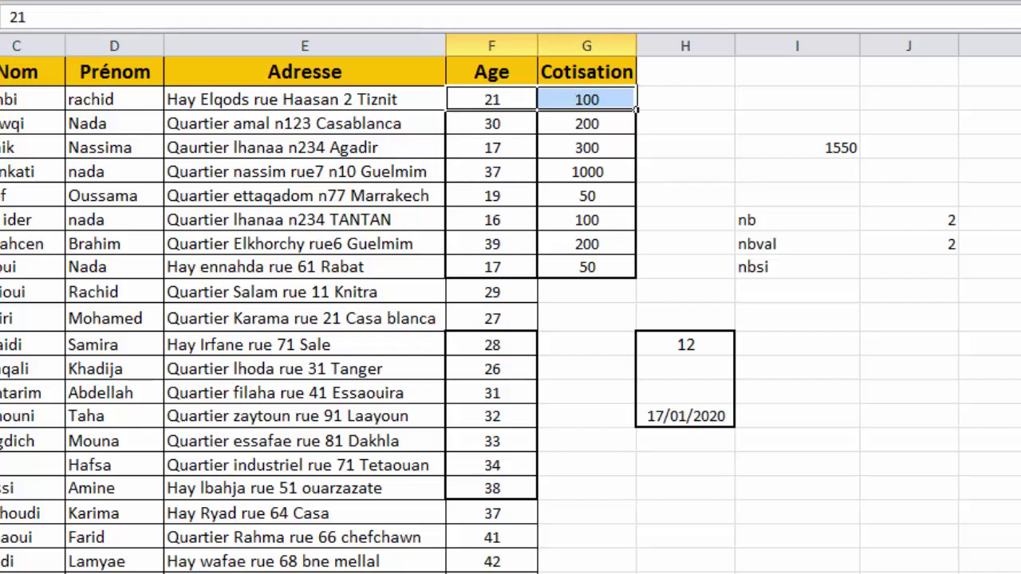
click(26, 1)
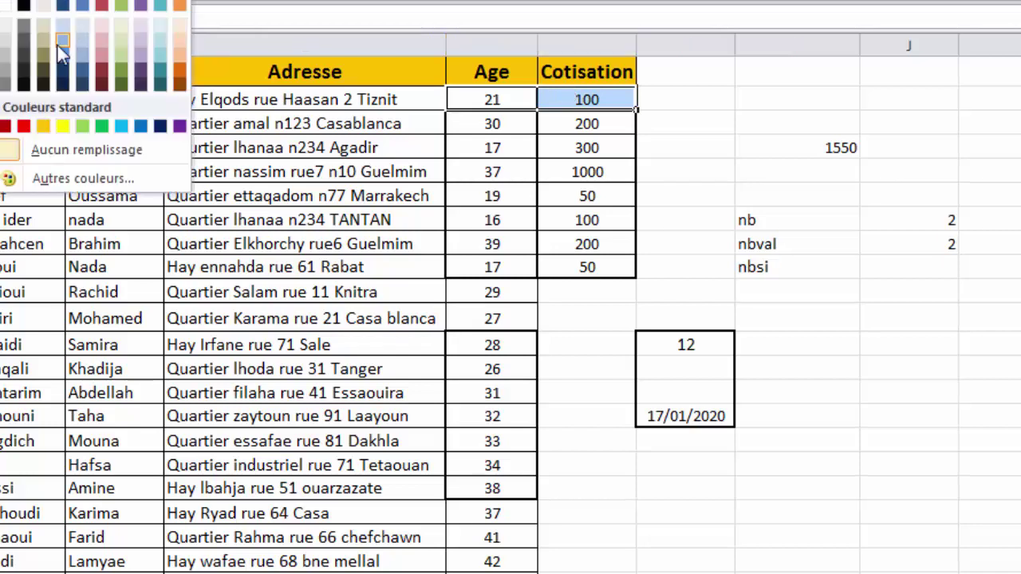
click(79, 123)
Copy the green formatting of F2:G2 to the rows with an age above 18: F3:G3, F5:G6 and F8:G8.
click(2, 1)
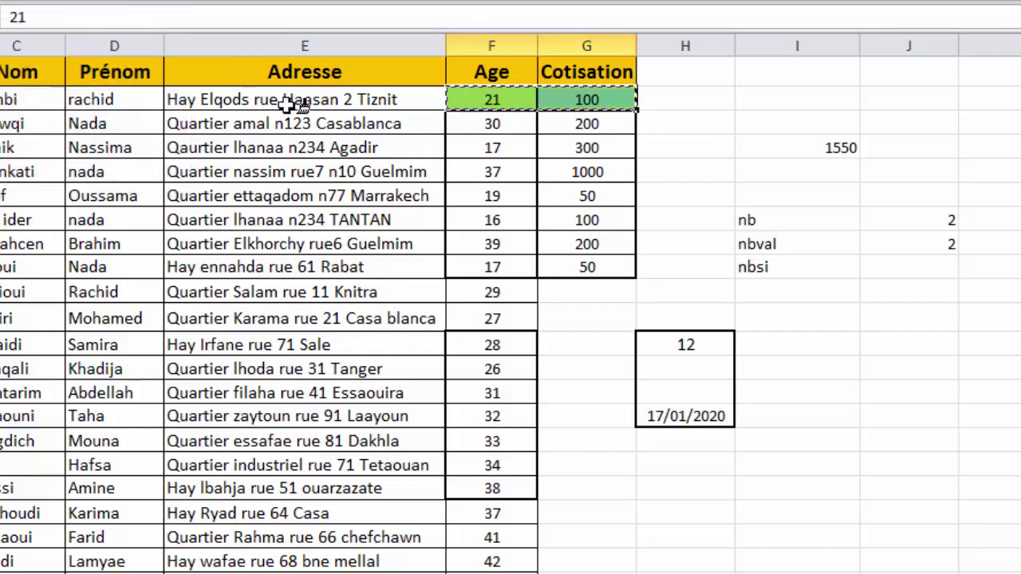
drag(508, 123, 563, 124)
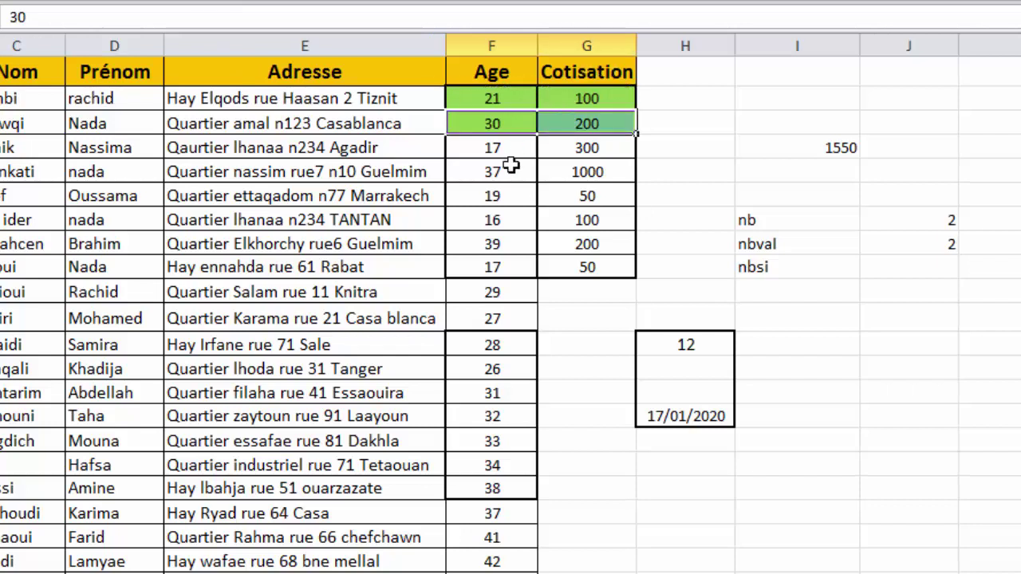
mouse_move(508, 163)
mouse_down()
mouse_move(540, 171)
mouse_move(558, 199)
mouse_up()
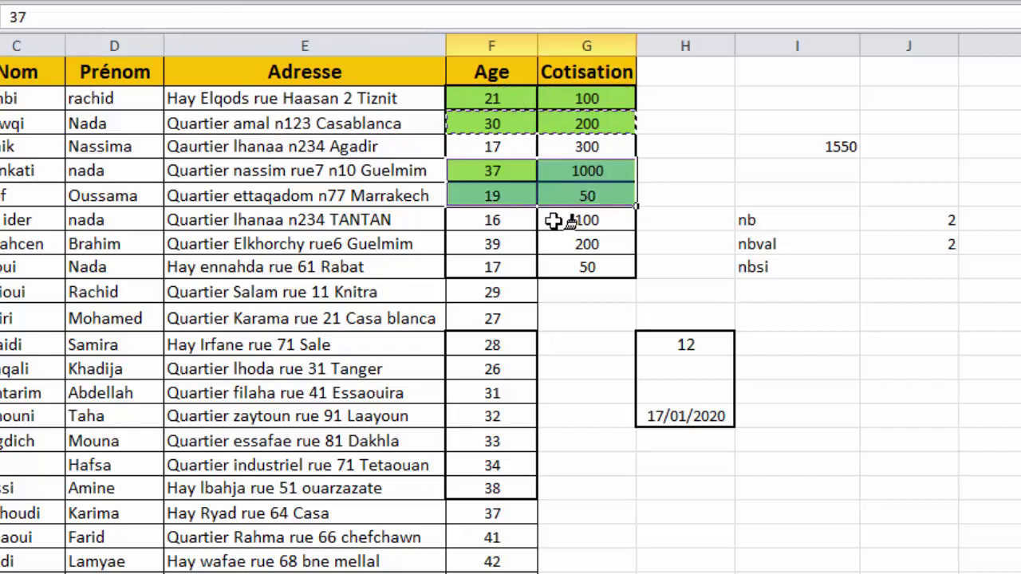
mouse_move(517, 239)
mouse_down()
mouse_move(599, 244)
mouse_move(585, 246)
mouse_up()
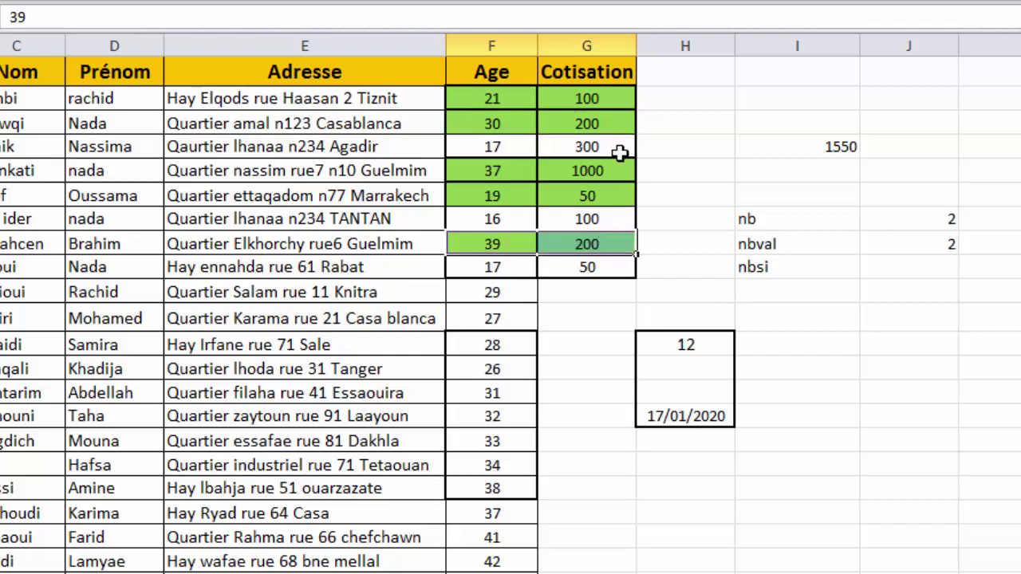
Examine the green Cotisation amounts in G2, G3, G5, G6 and G8, and compare them with the SOMME.SI result in I4.
click(660, 144)
click(612, 101)
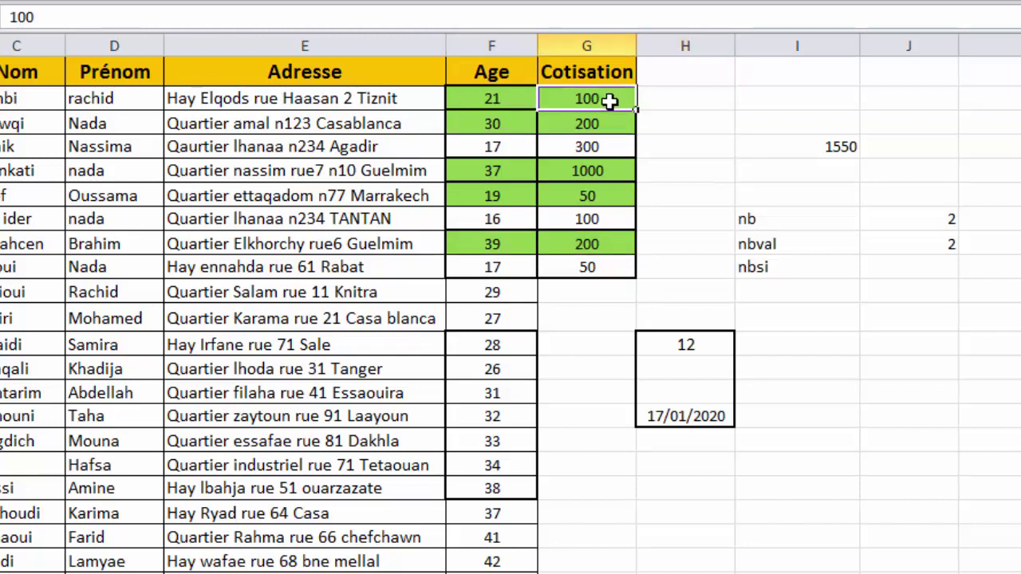
click(604, 128)
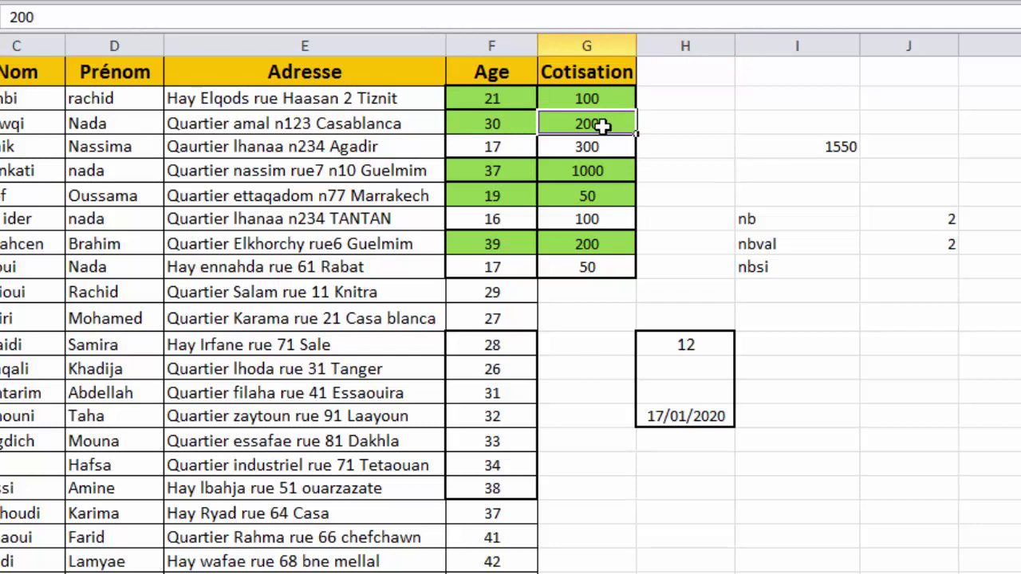
click(586, 171)
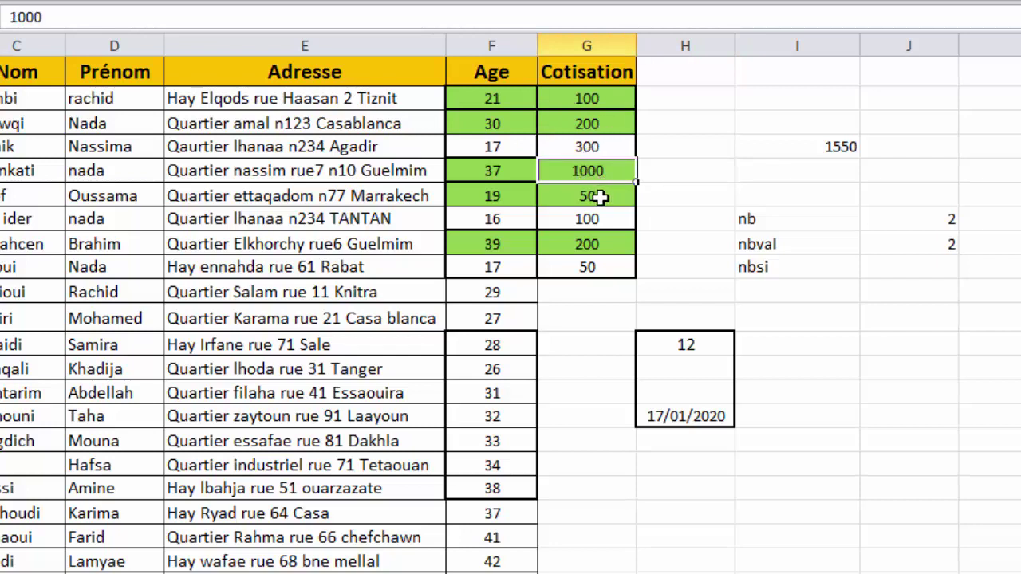
click(600, 197)
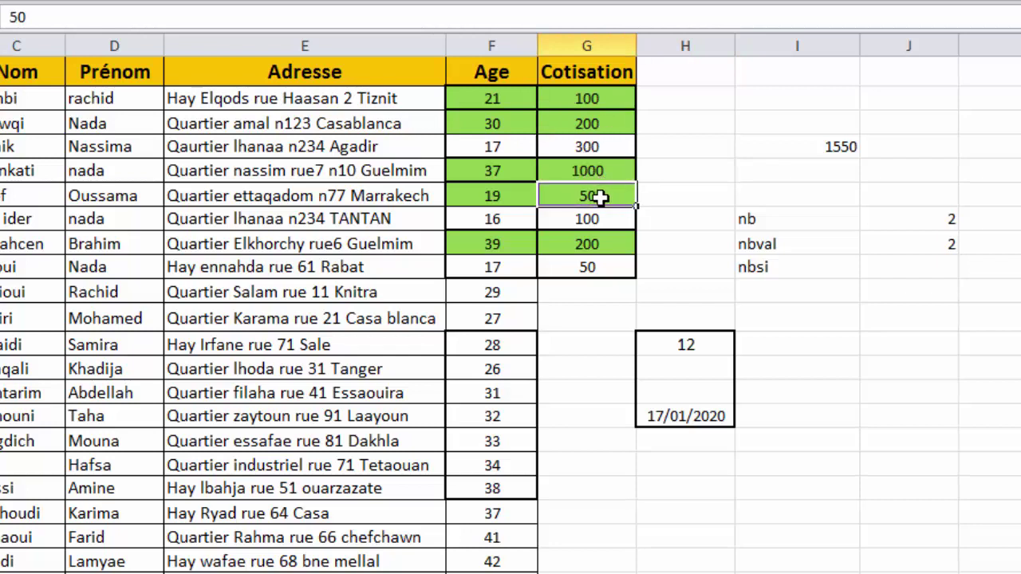
click(587, 249)
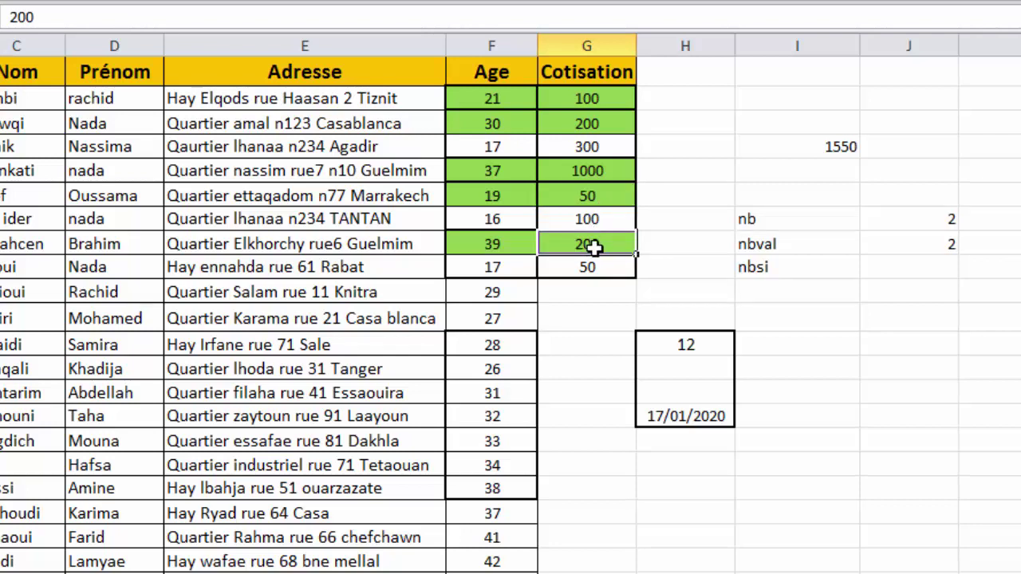
click(824, 145)
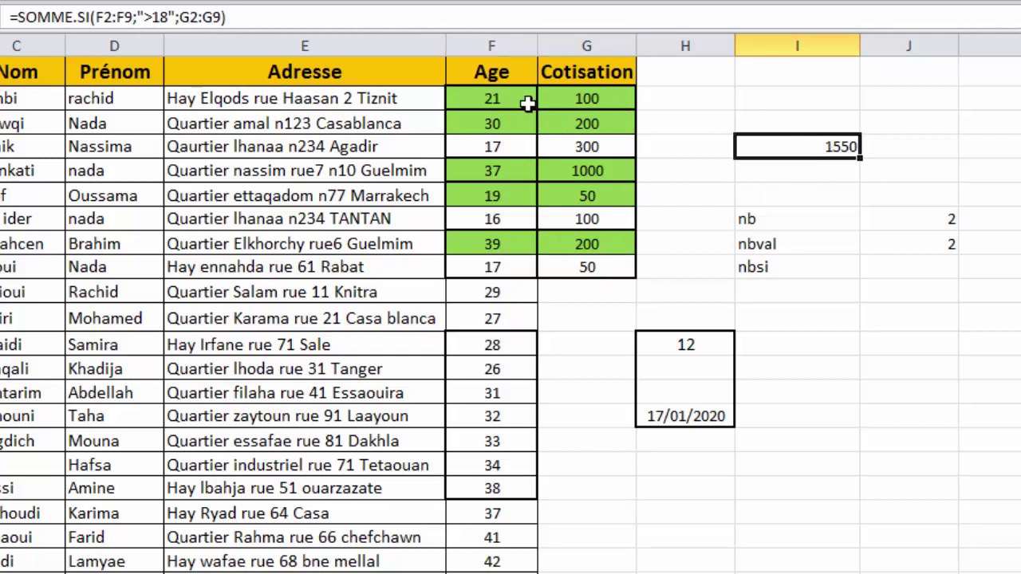
Change the SOMME.SI criterion in cell I4 to ">=18".
double_click(830, 147)
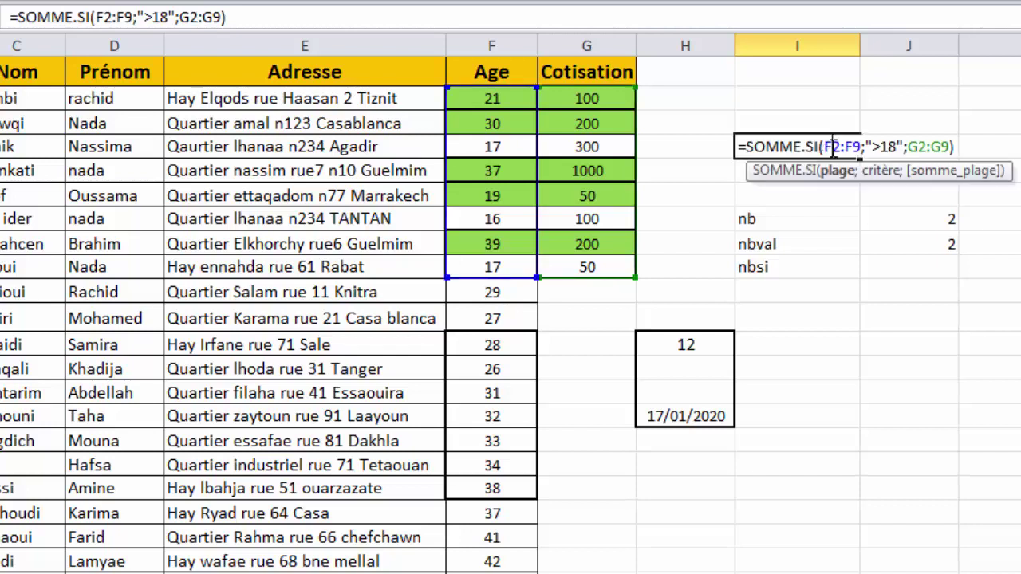
click(881, 149)
text(=)
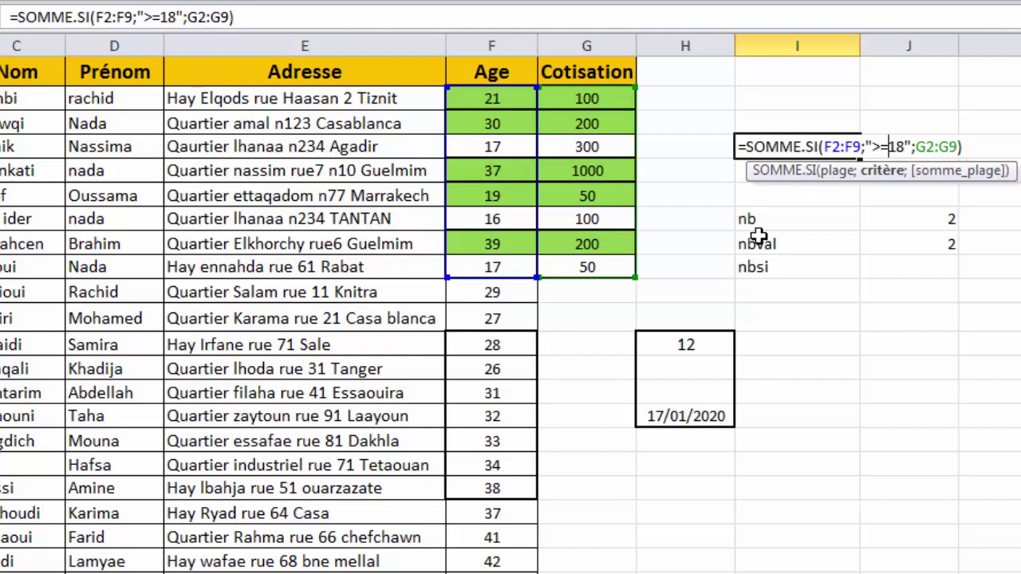
key(Return)
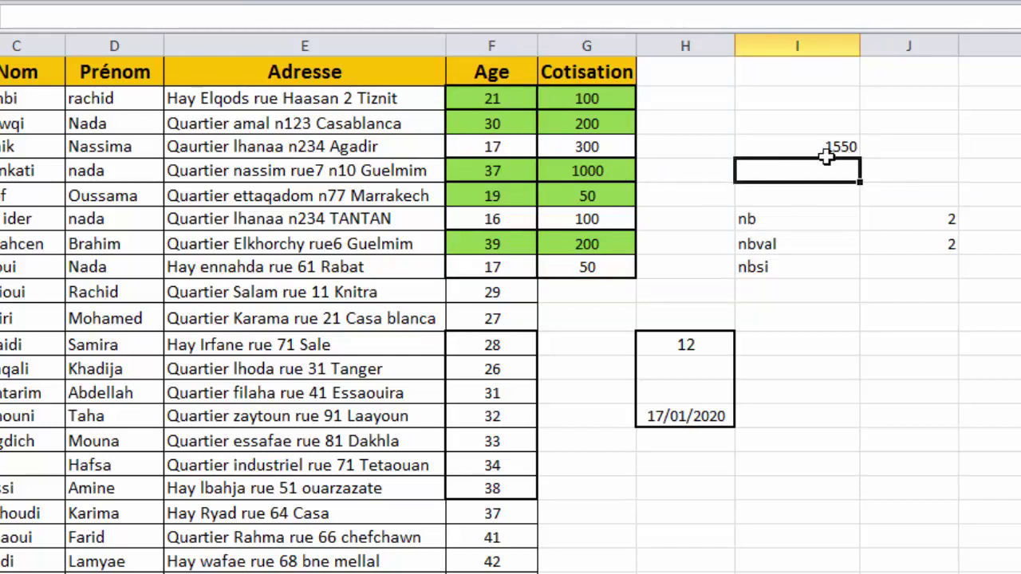
Set the age in cell F9 to 18 and select the SOMME.SI result in I4.
click(515, 269)
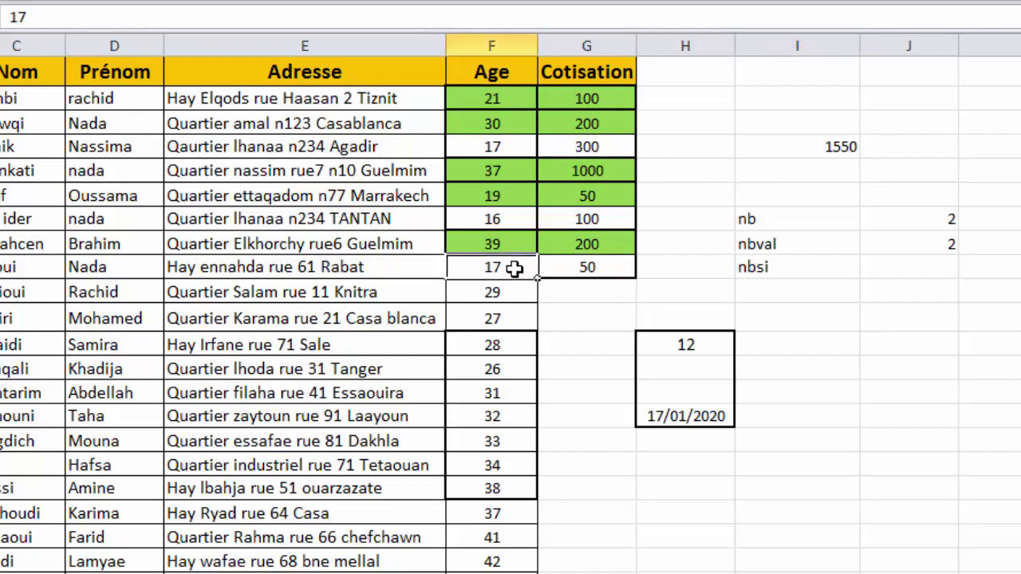
text(18)
key(Return)
click(804, 146)
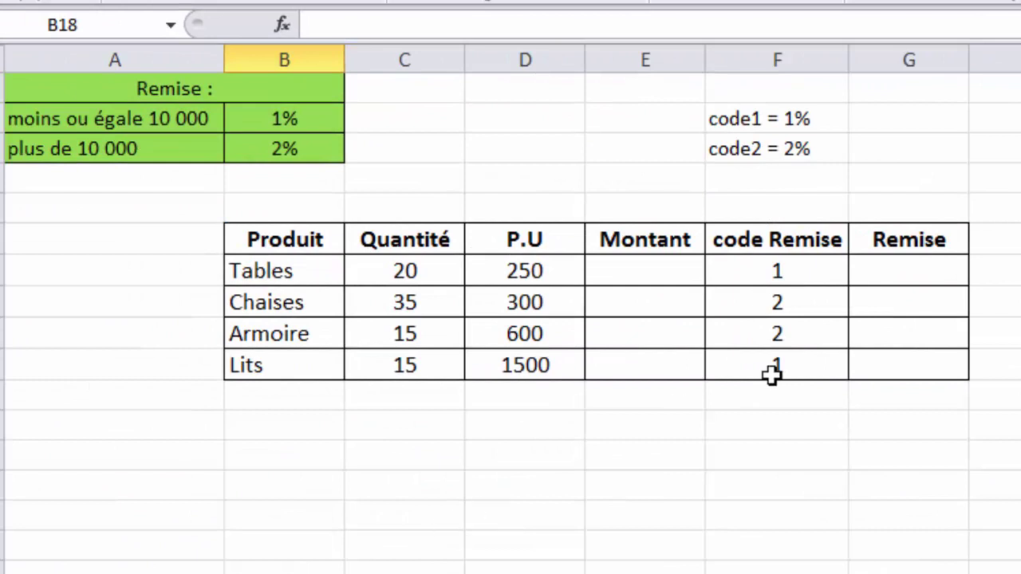
On the product sheet, calculate the Montant for Tables in cell E7 with the formula =D7*C7.
click(1019, 301)
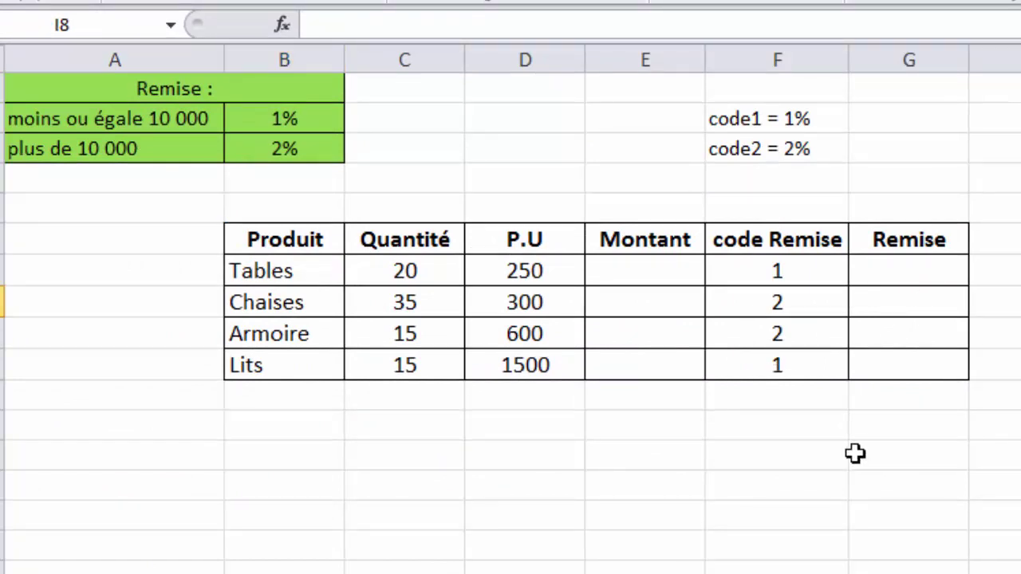
click(708, 505)
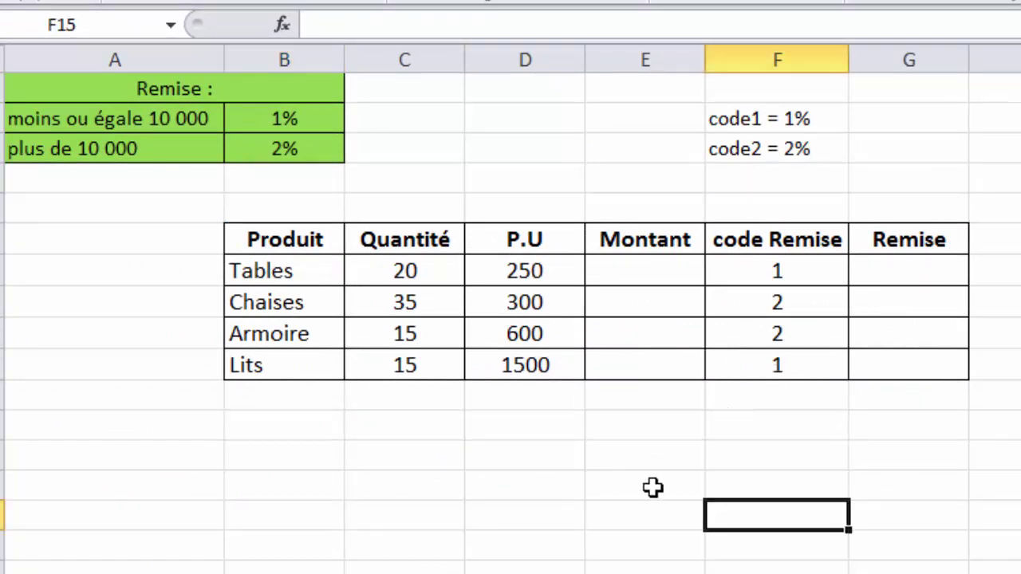
click(672, 273)
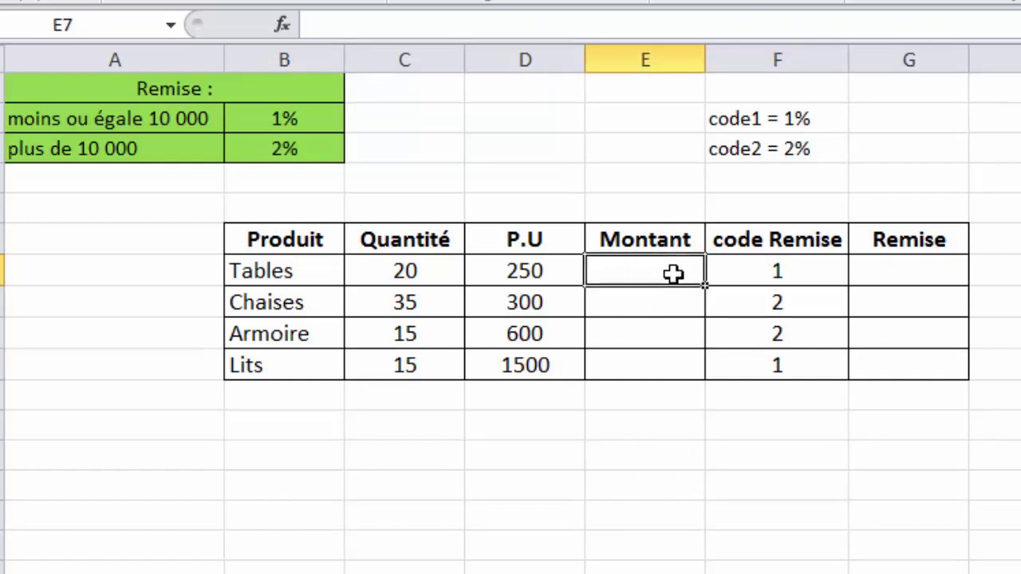
text(=)
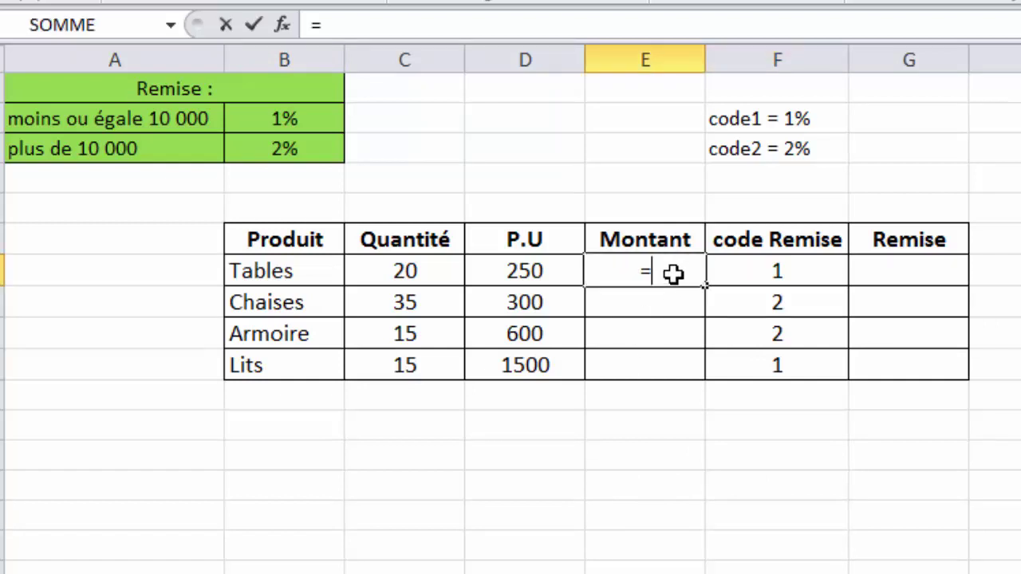
click(524, 270)
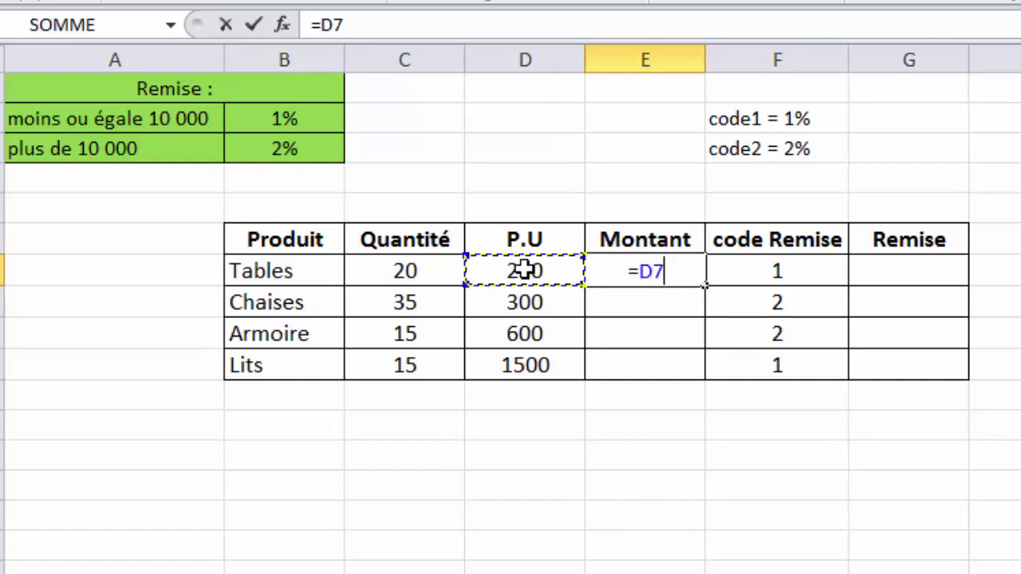
text(*)
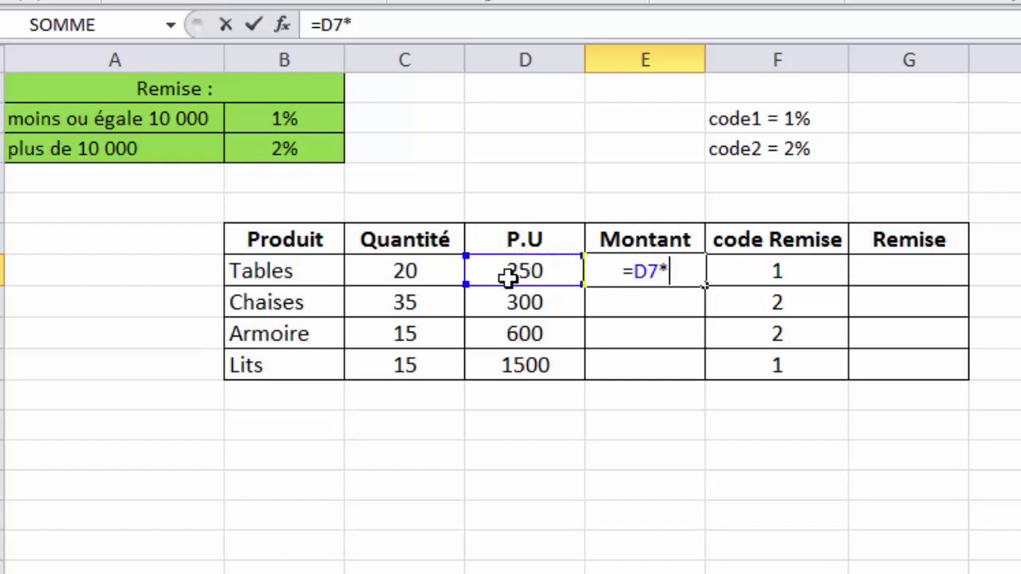
click(410, 273)
key(Return)
Copy the Montant formula from E7 down to E10 for the remaining products.
click(671, 269)
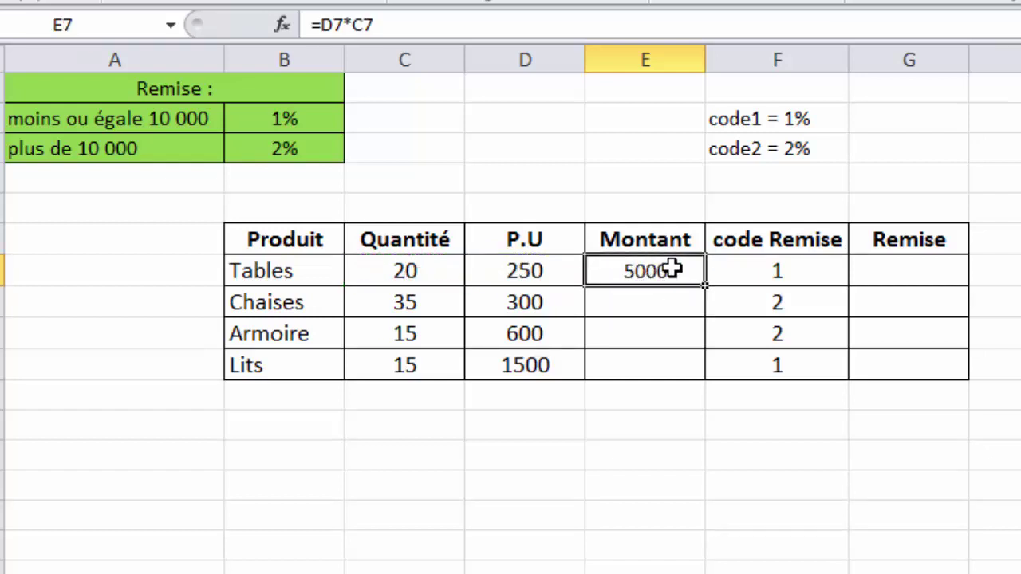
drag(705, 286, 683, 372)
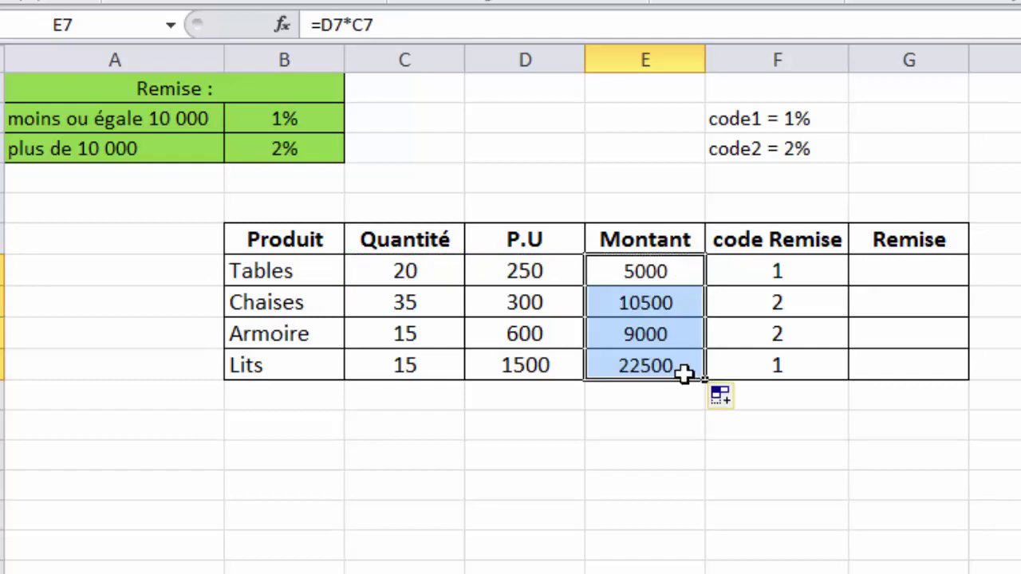
click(705, 454)
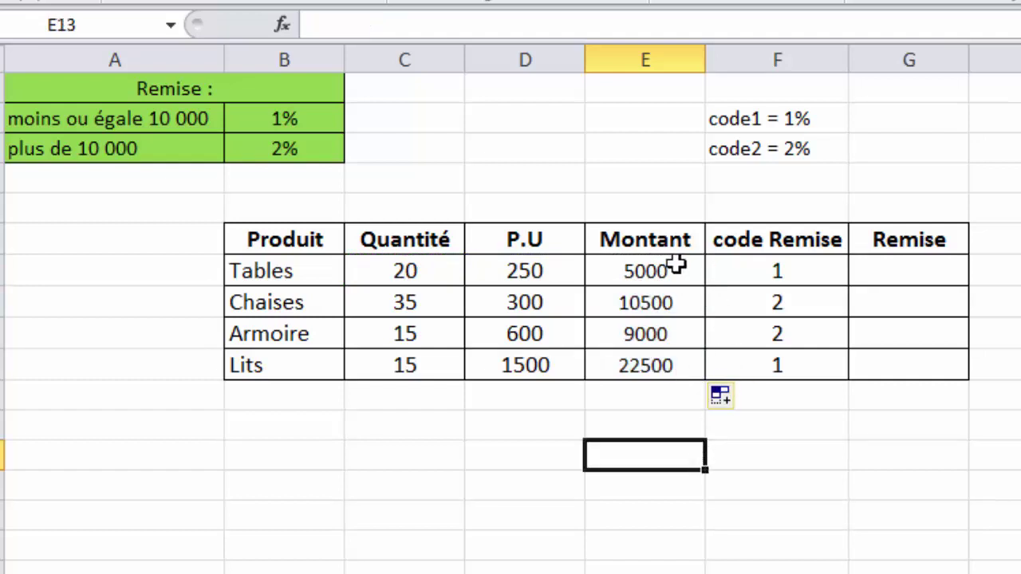
Choose the Monétaire number format with 2 decimal places for the Montant cell E7.
drag(679, 264, 653, 369)
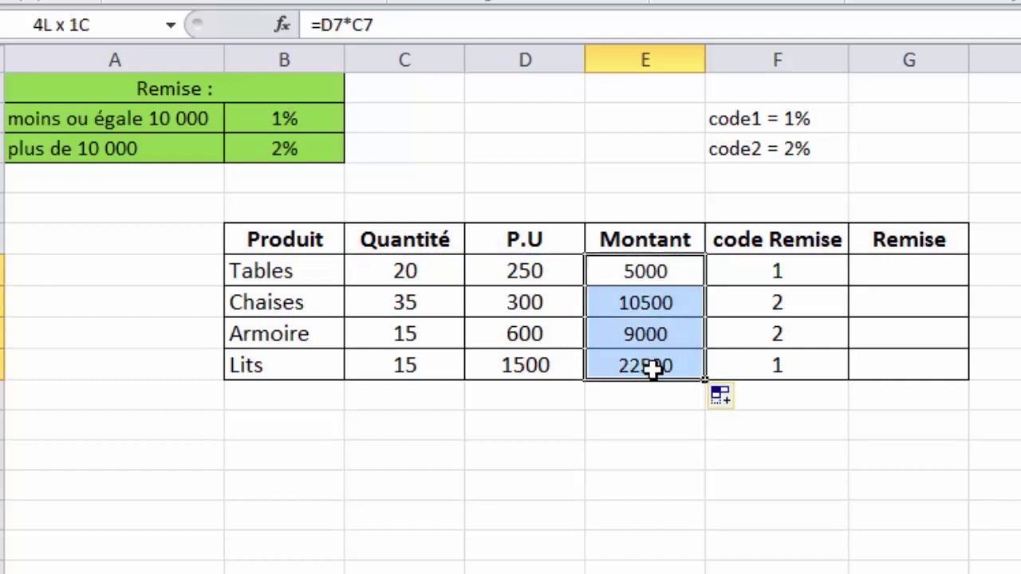
click(686, 269)
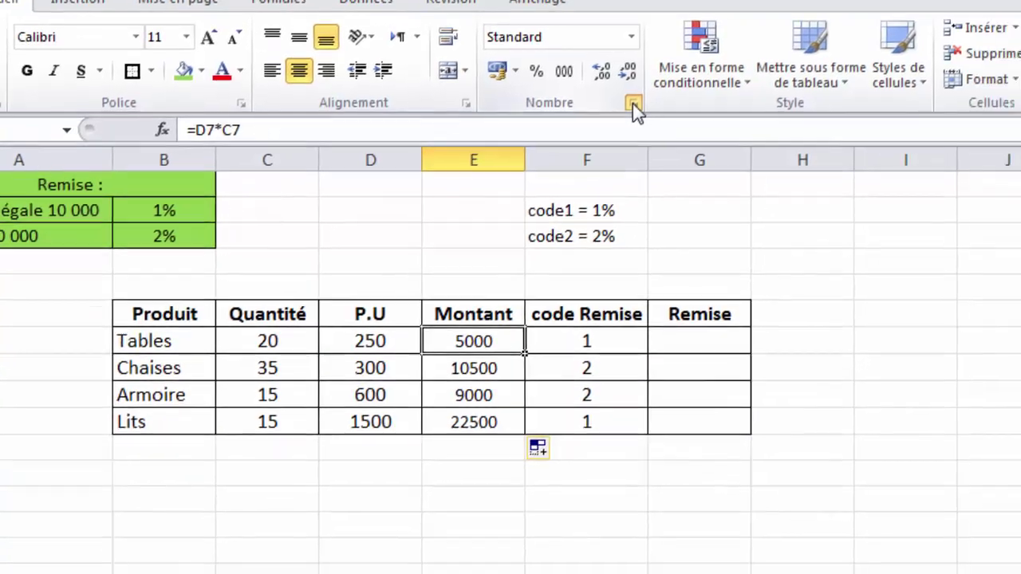
click(713, 121)
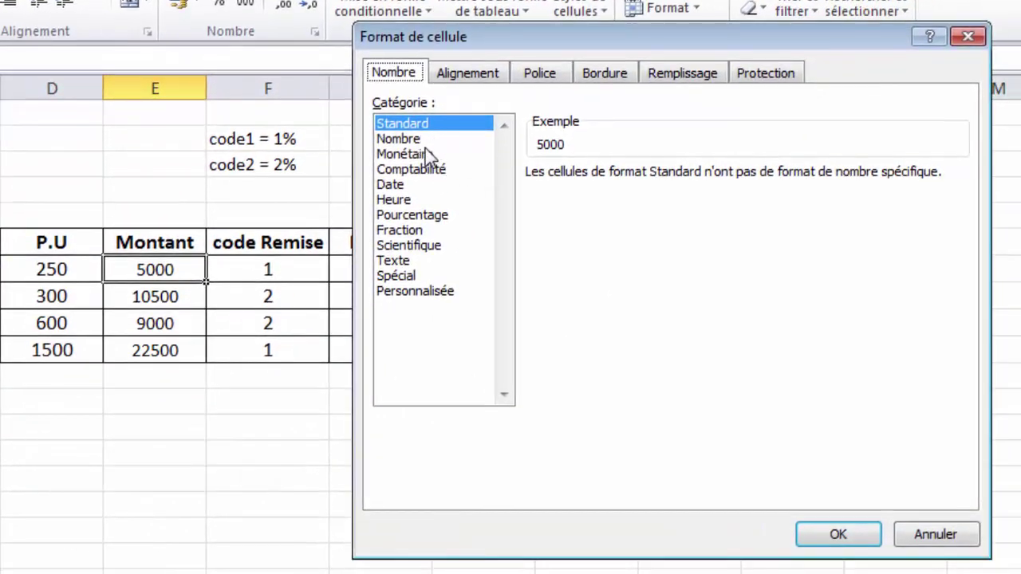
click(427, 154)
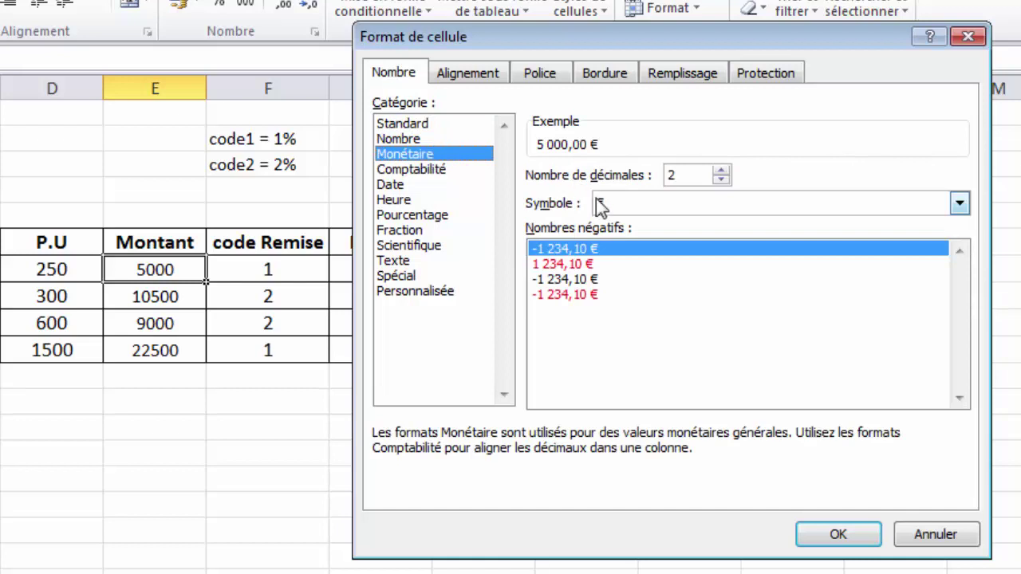
click(721, 171)
click(721, 171)
click(723, 181)
click(722, 180)
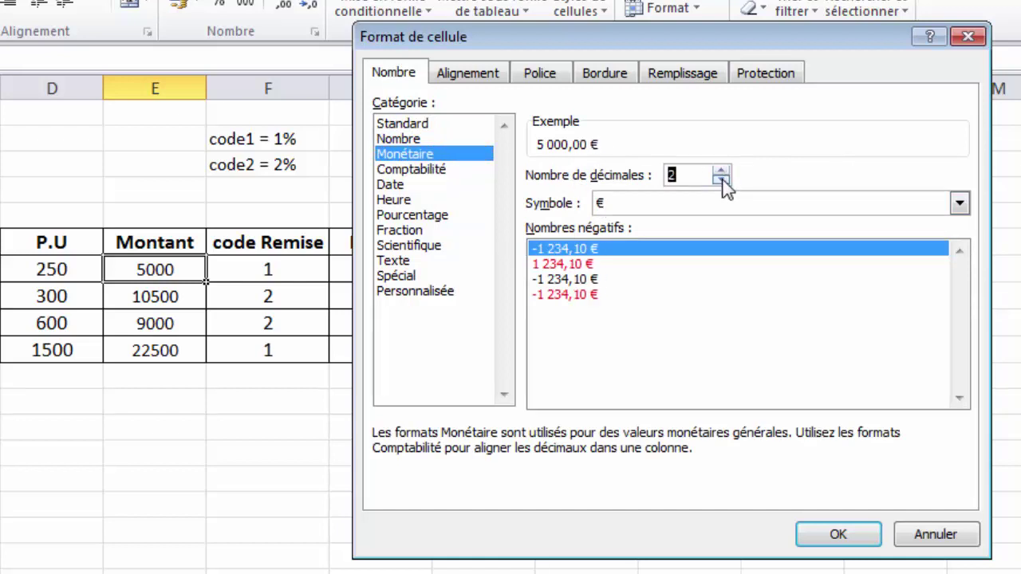
Set the currency symbol of the Montant cell E7 to MAD and apply the format.
click(691, 206)
click(691, 205)
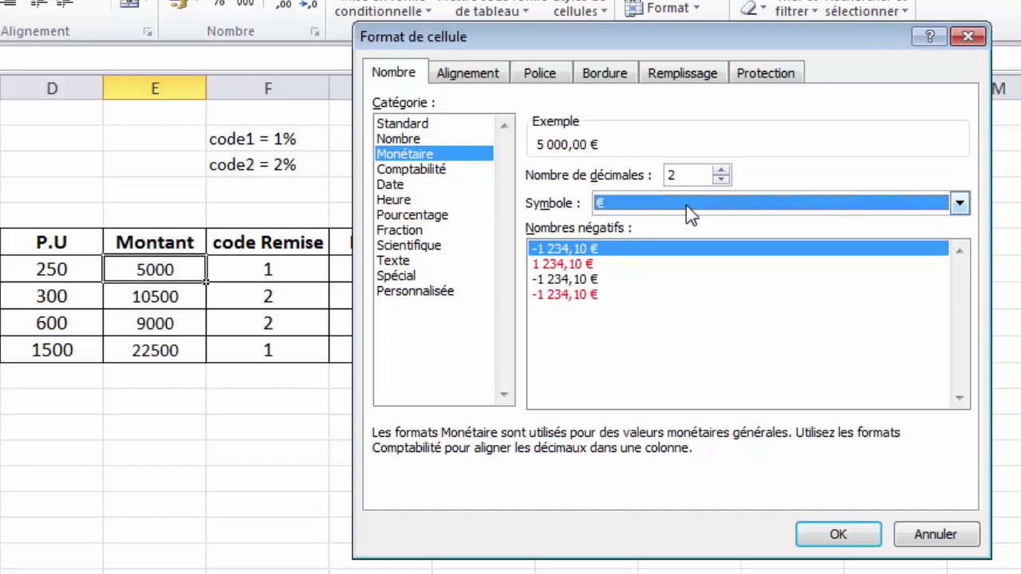
click(712, 212)
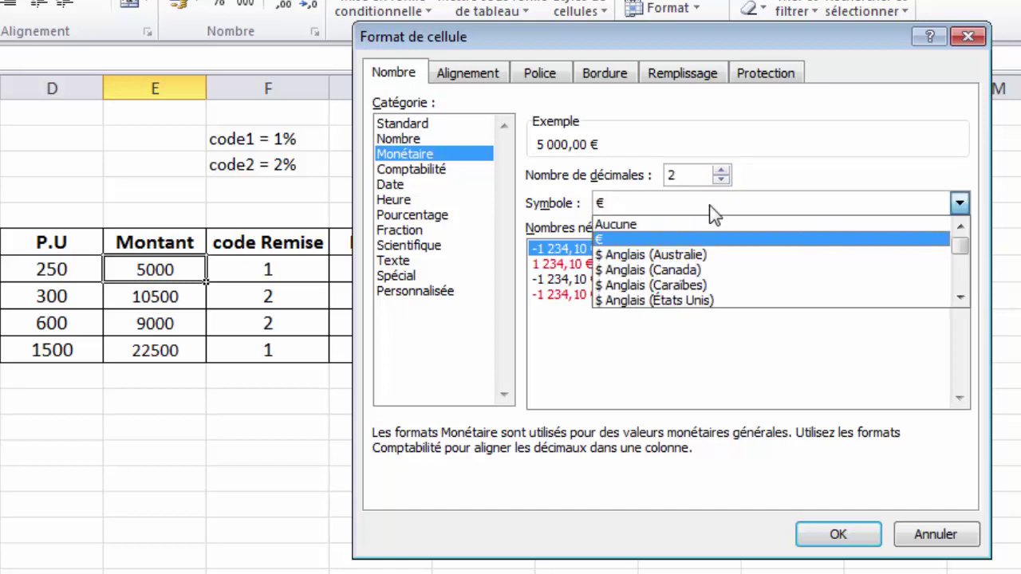
key(m)
click(711, 209)
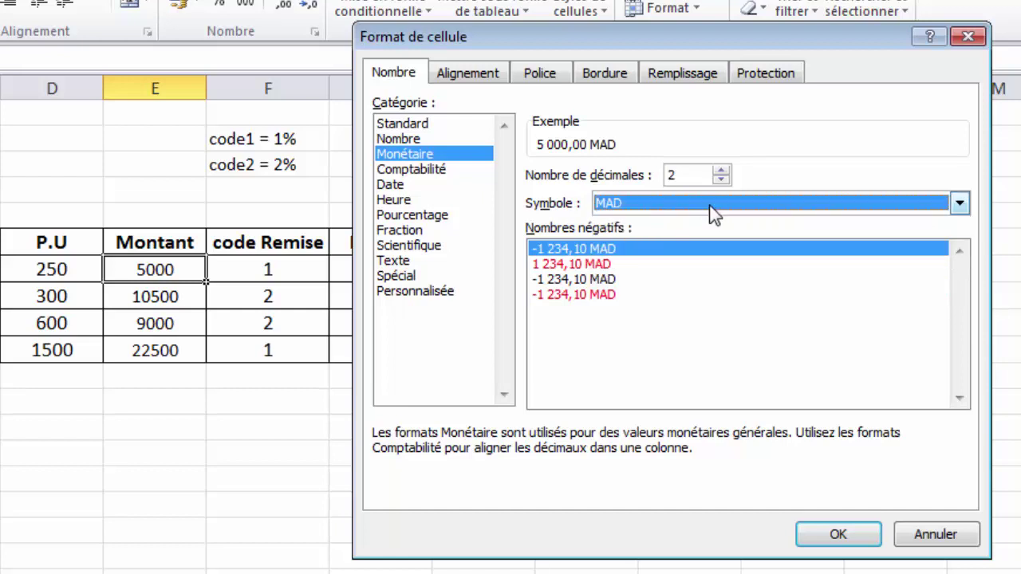
click(830, 536)
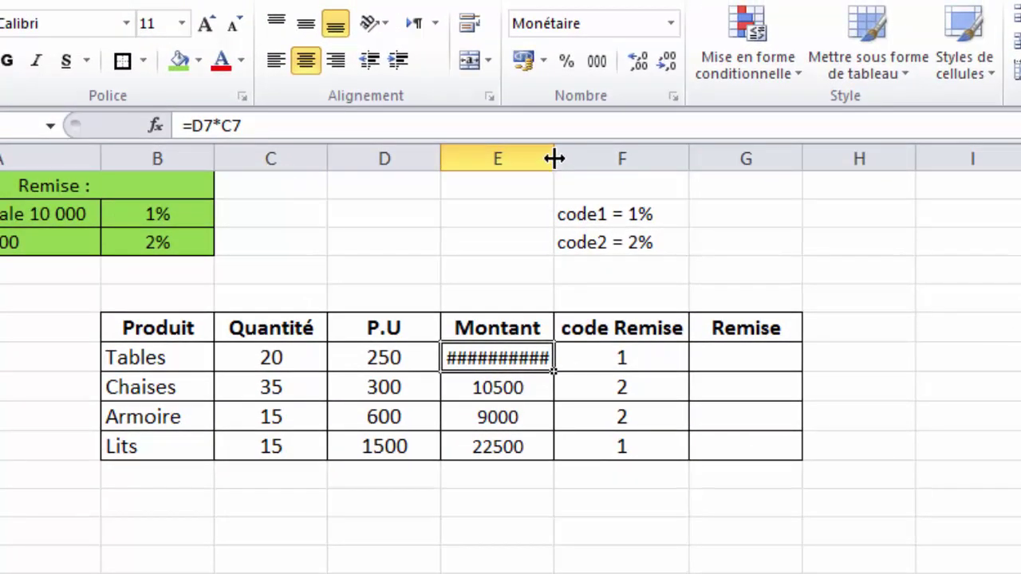
Widen the Montant column E slightly and fill the MAD-formatted formula from E7 down to E10.
drag(553, 159, 576, 159)
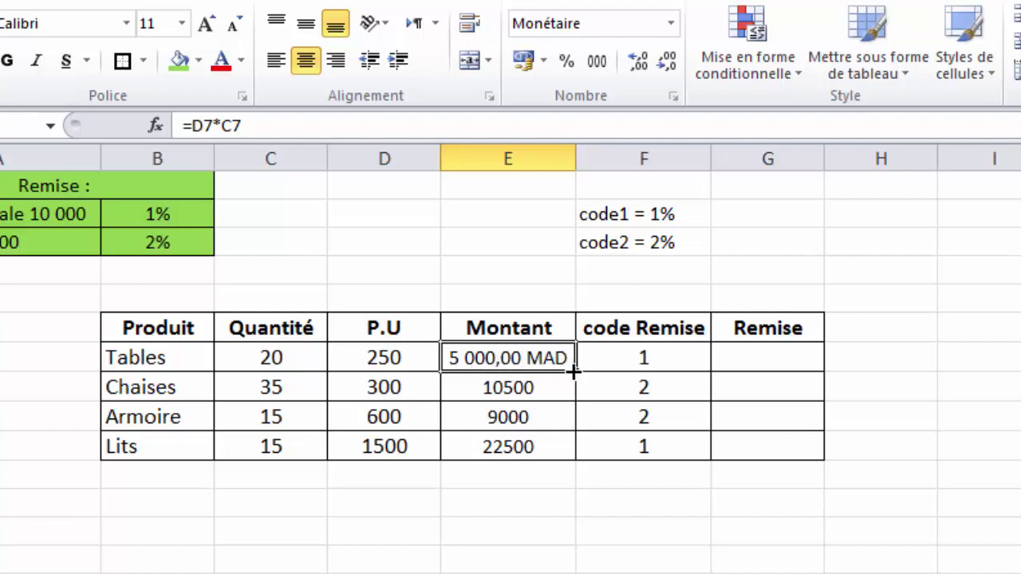
drag(574, 370, 568, 453)
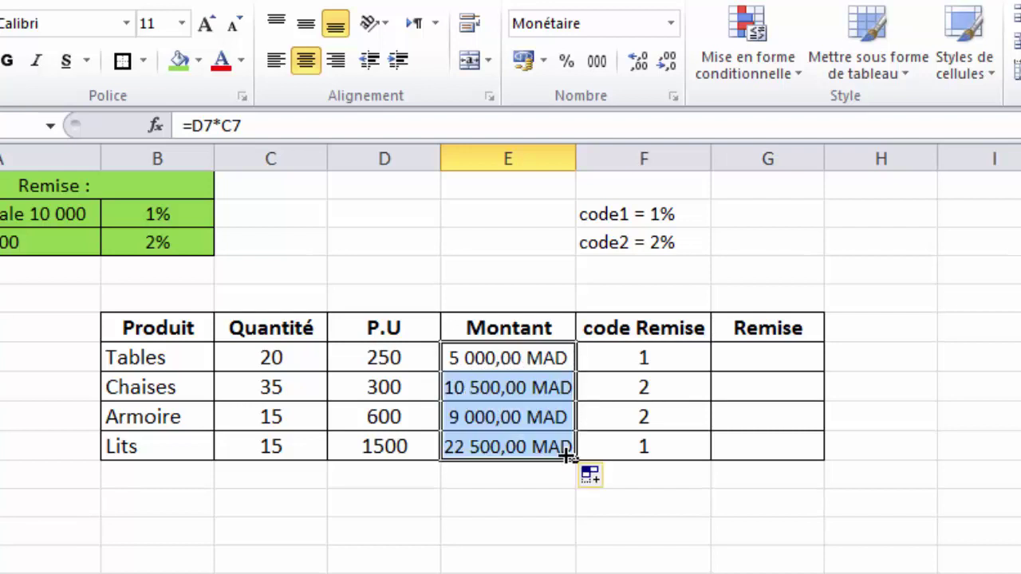
click(559, 531)
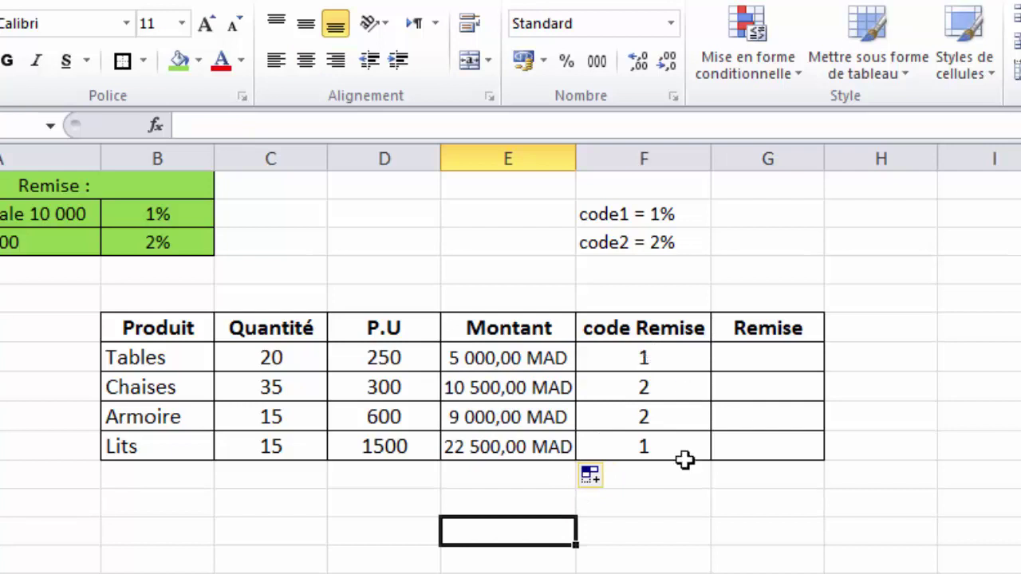
Examine the code Remise values beside the amounts and compare them with the code1 and code2 rates in F2 and F3.
click(626, 539)
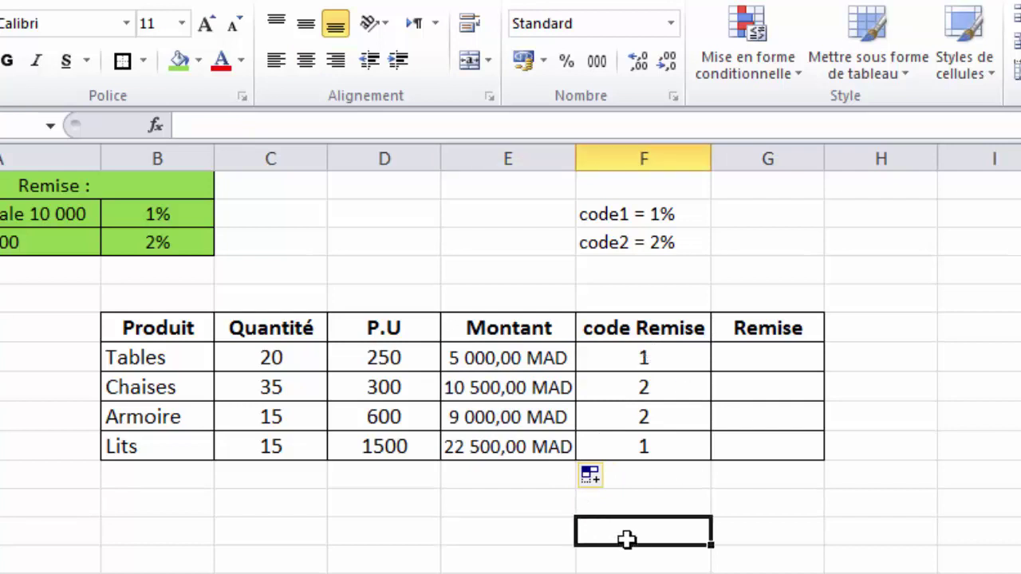
click(644, 358)
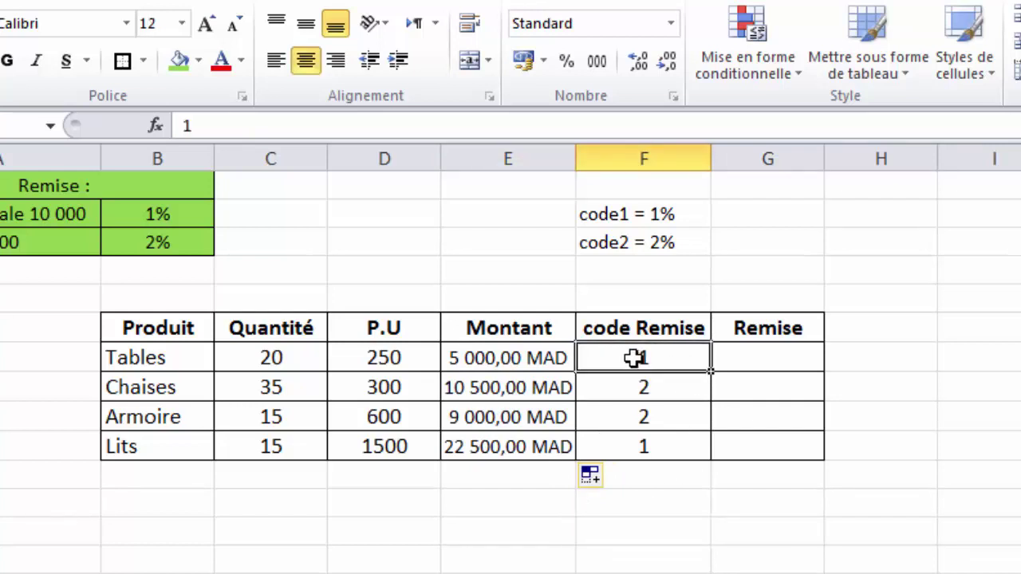
click(533, 354)
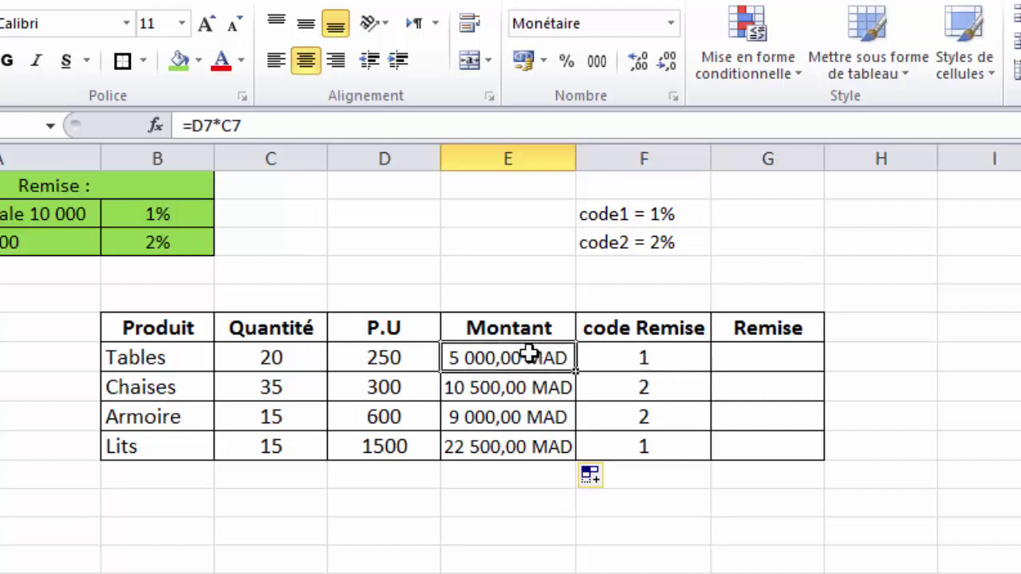
click(651, 358)
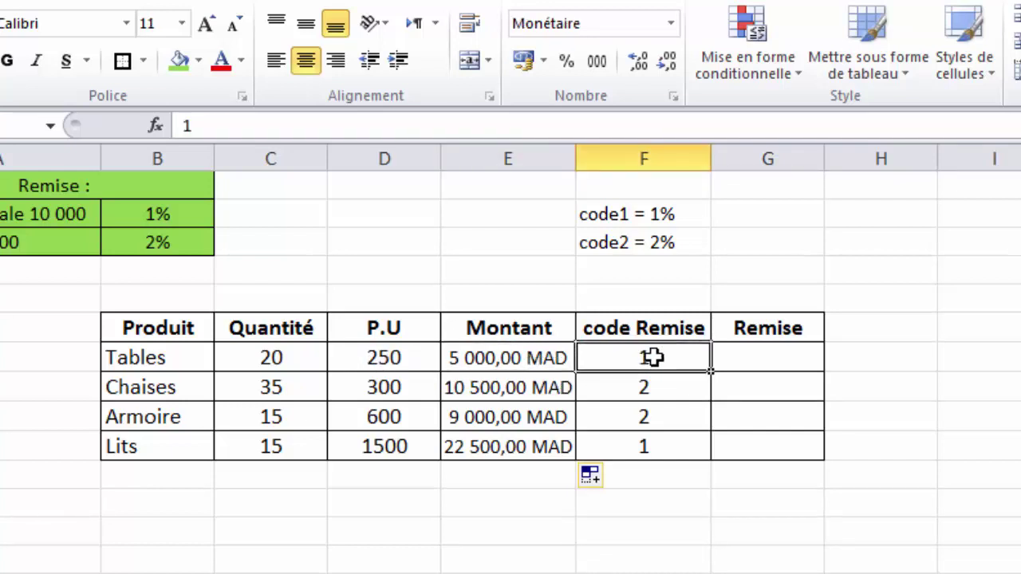
click(623, 215)
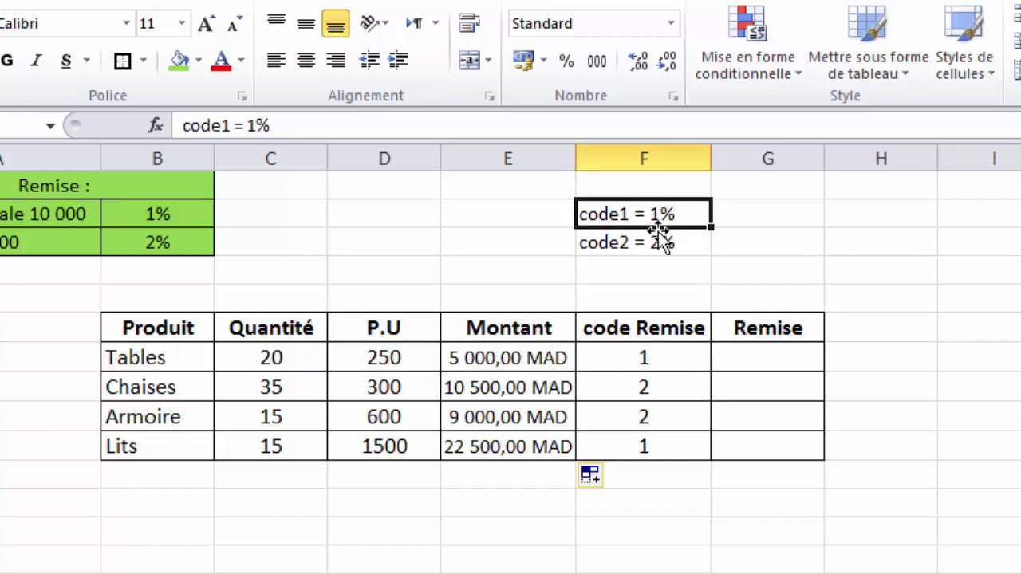
click(616, 243)
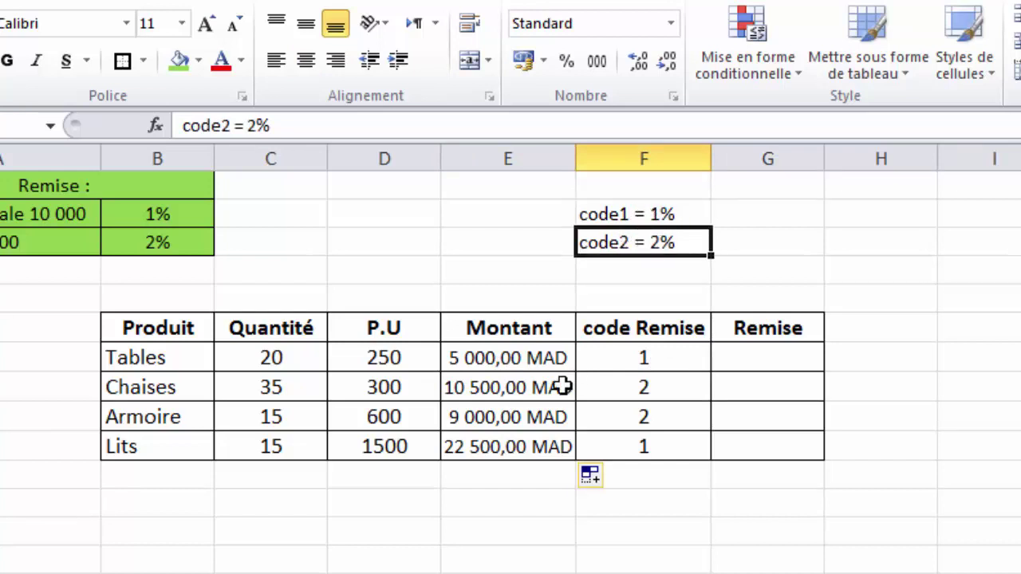
click(666, 393)
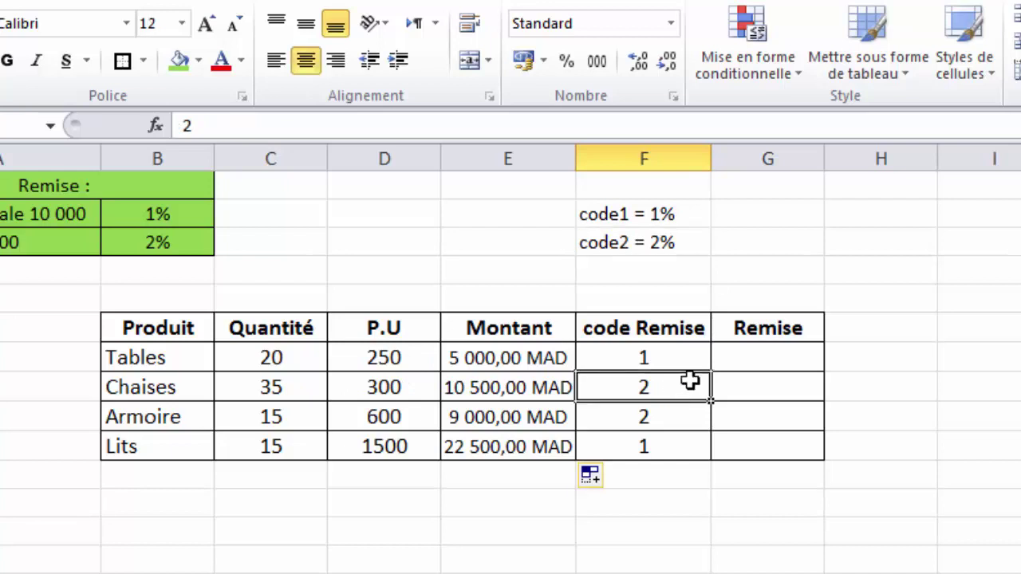
click(770, 359)
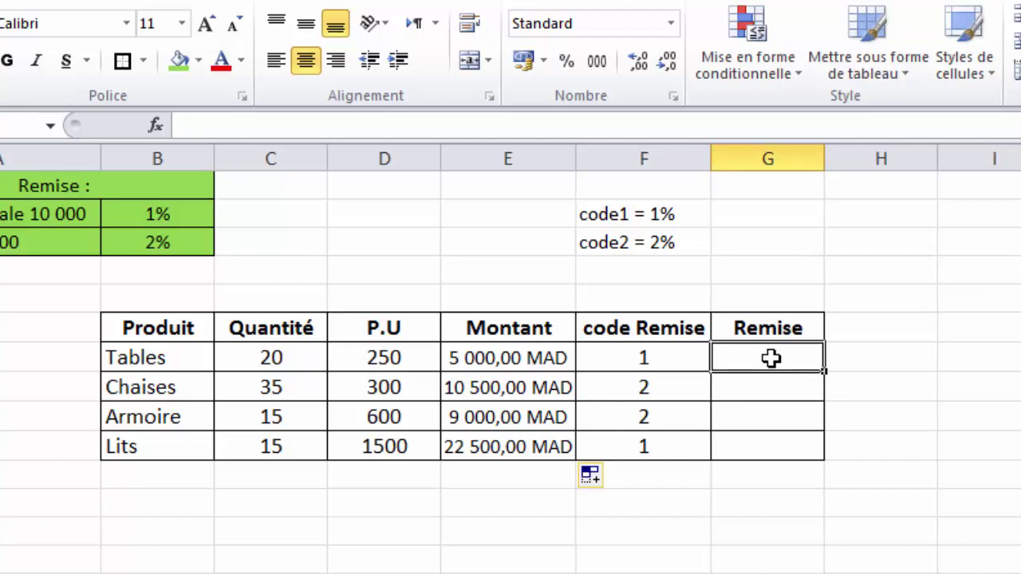
text(=si)
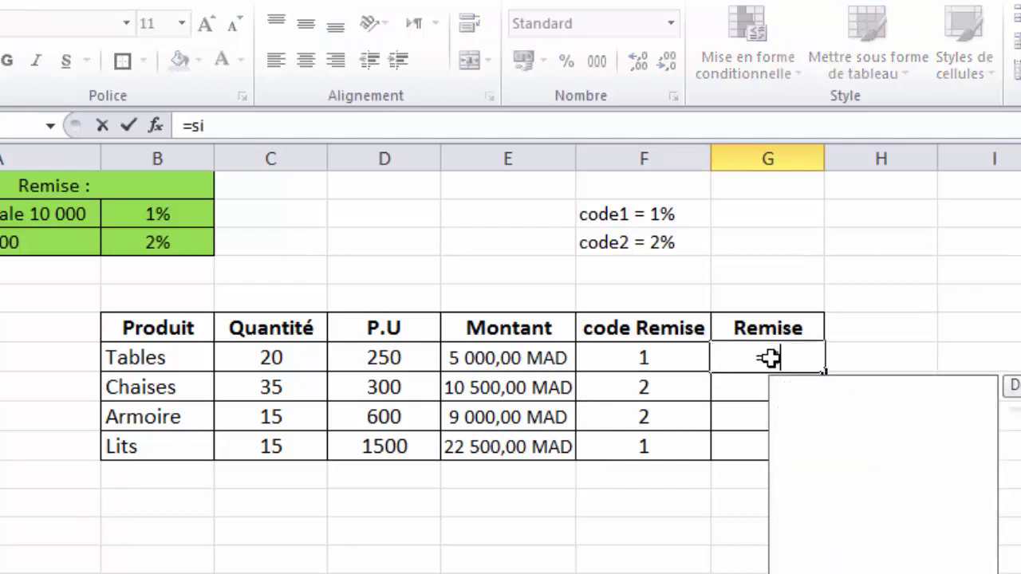
double_click(830, 386)
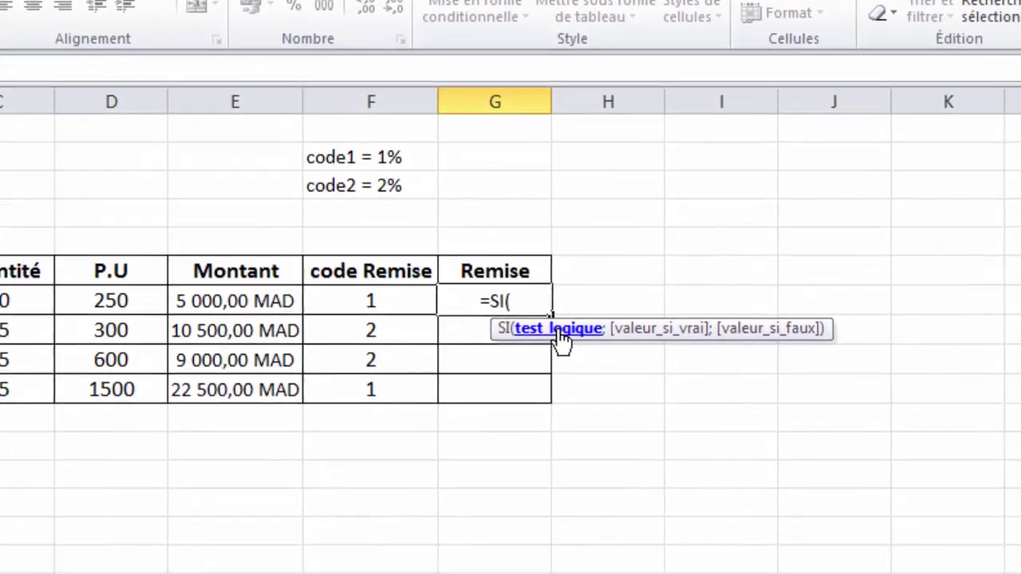
key(Escape)
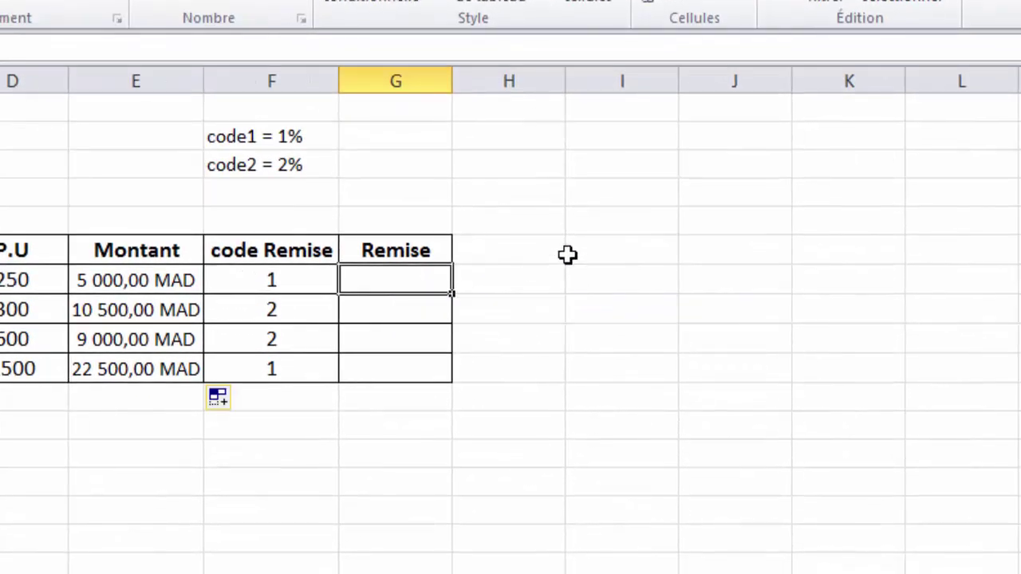
Write the SI function syntax as plain text in cell I5: si(Condition;SiVrai;siFaux).
click(641, 218)
text(=s)
key(BackSpace)
key(BackSpace)
text(s)
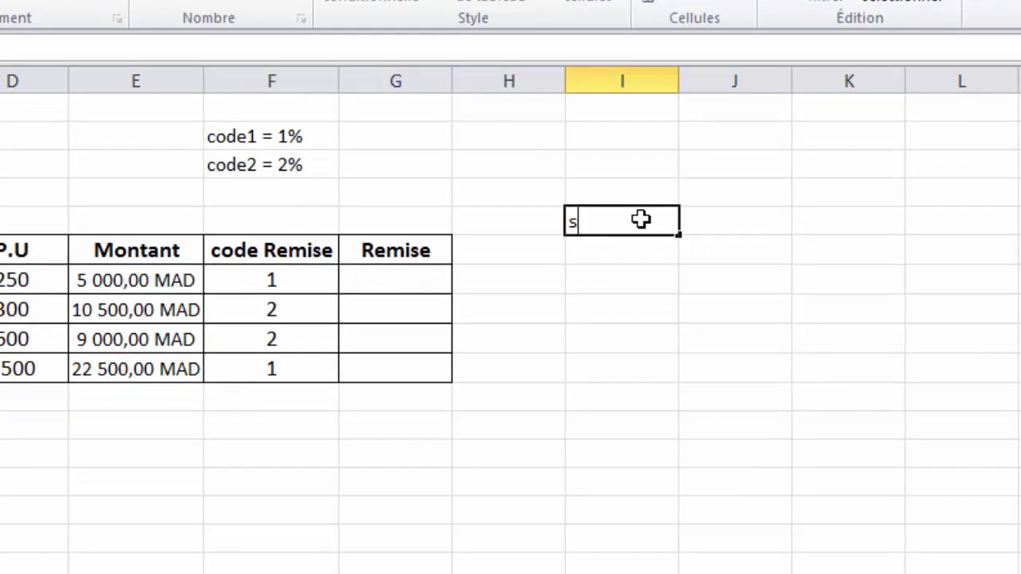
text(i(Condition)
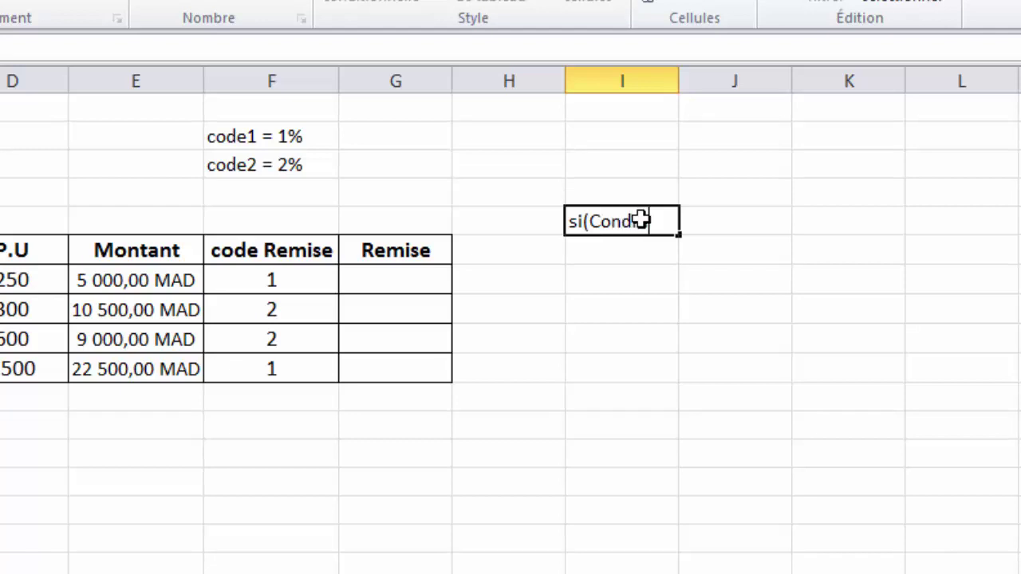
text(;SiVra)
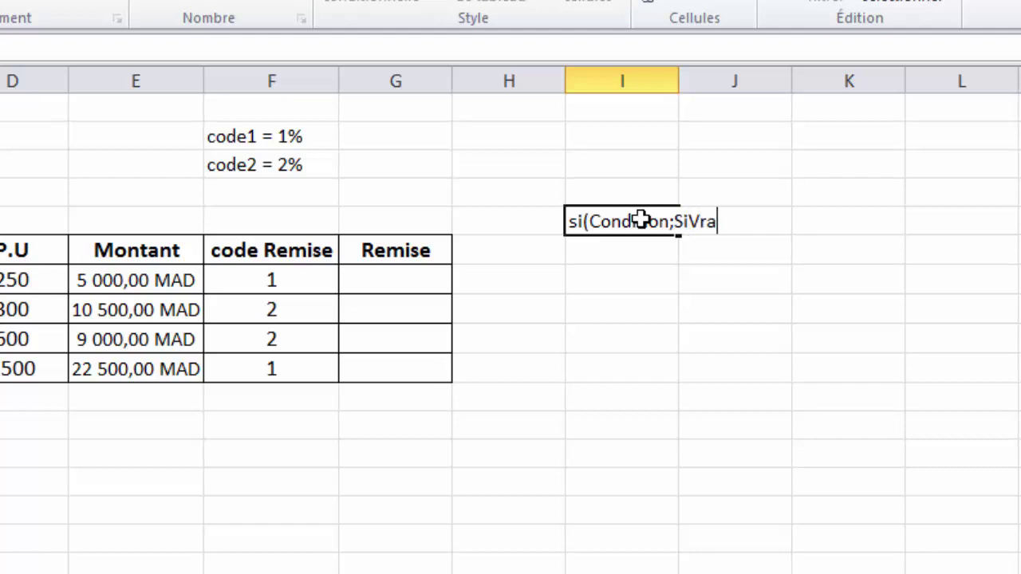
text(i;siFaux)
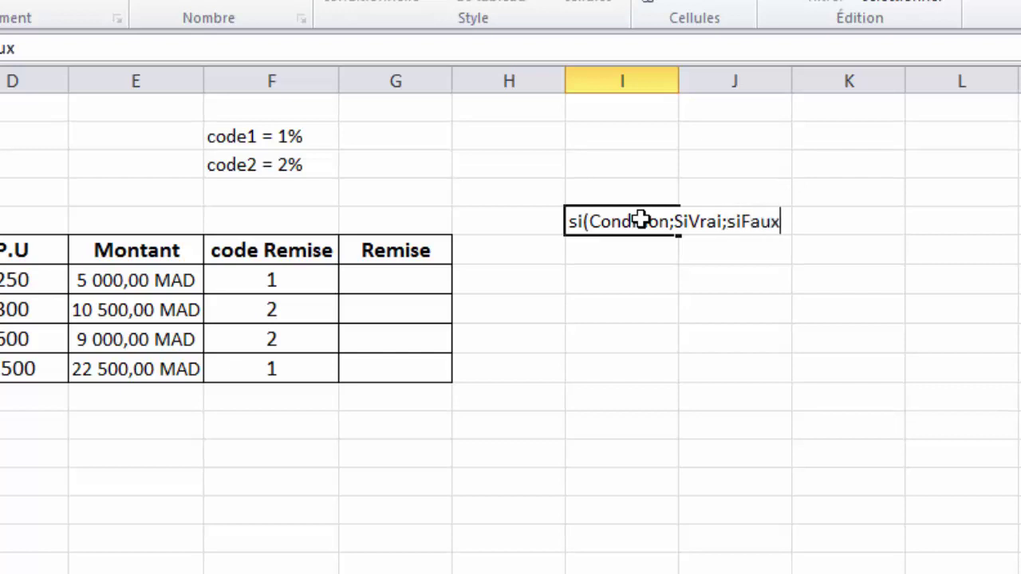
text())
key(Return)
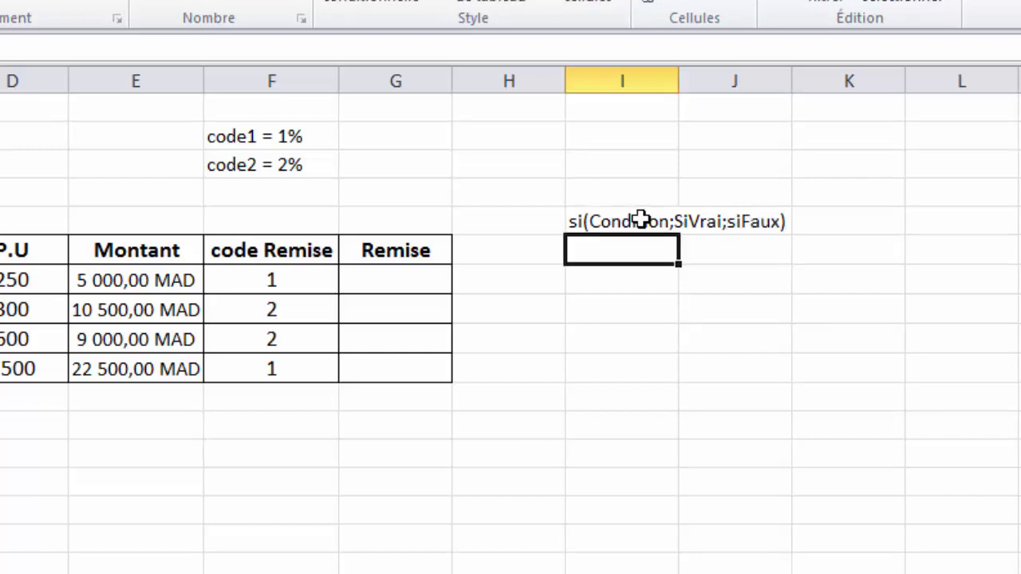
Examine the Condition and siFaux arguments in the syntax note in I5 by highlighting them.
click(614, 229)
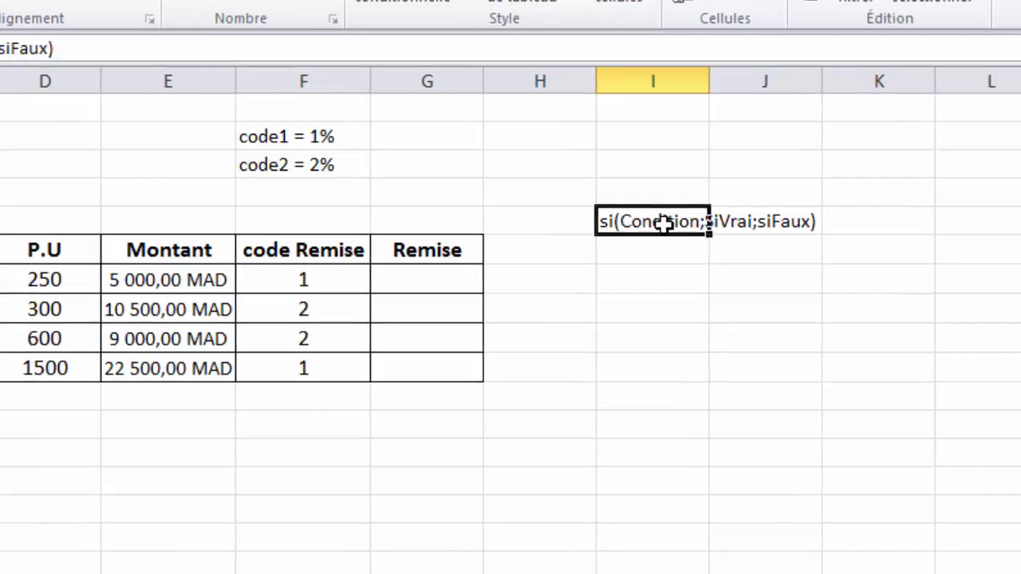
triple_click(352, 57)
click(358, 53)
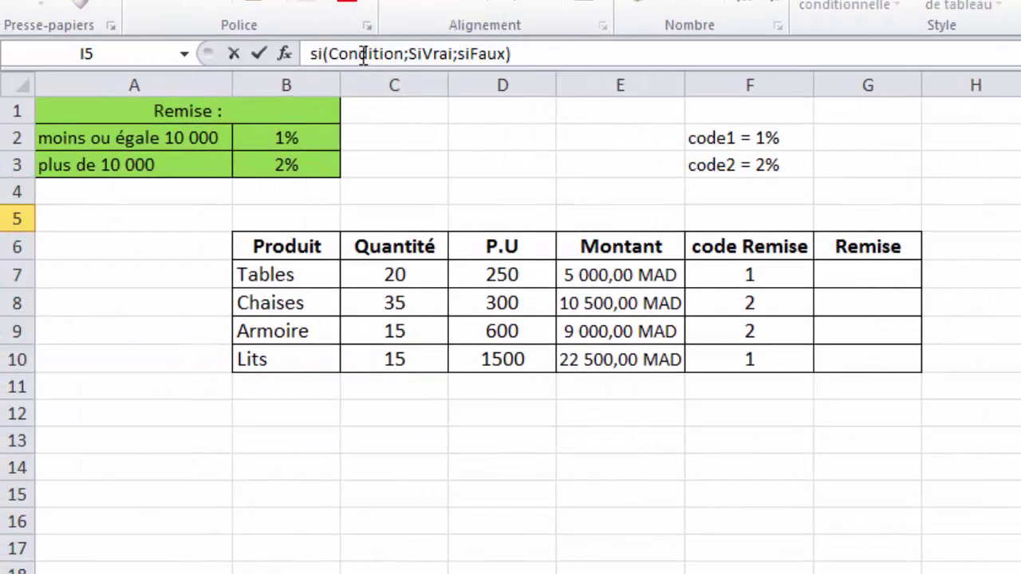
triple_click(363, 54)
click(367, 53)
drag(403, 54, 331, 56)
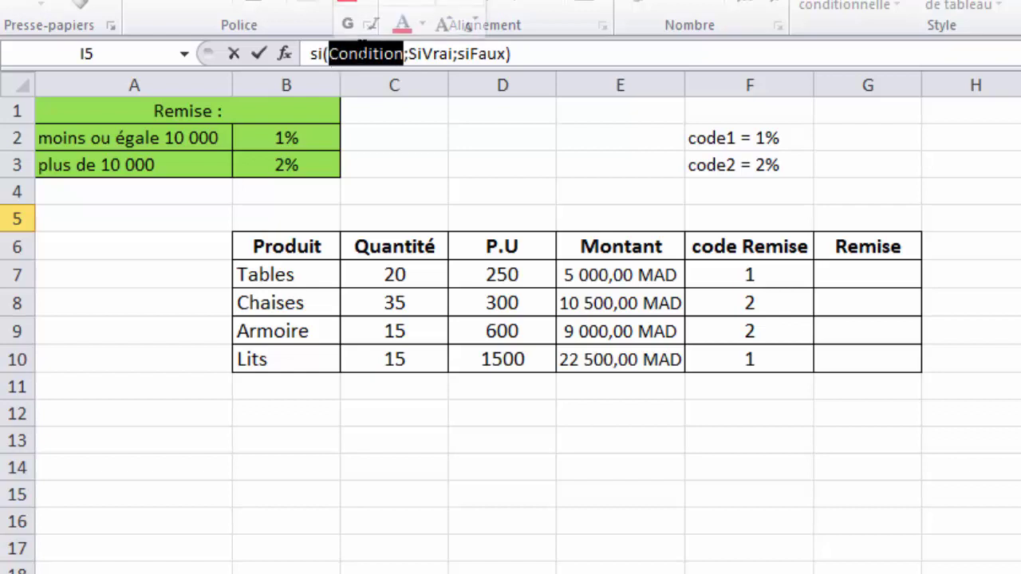
drag(452, 60, 511, 57)
click(477, 59)
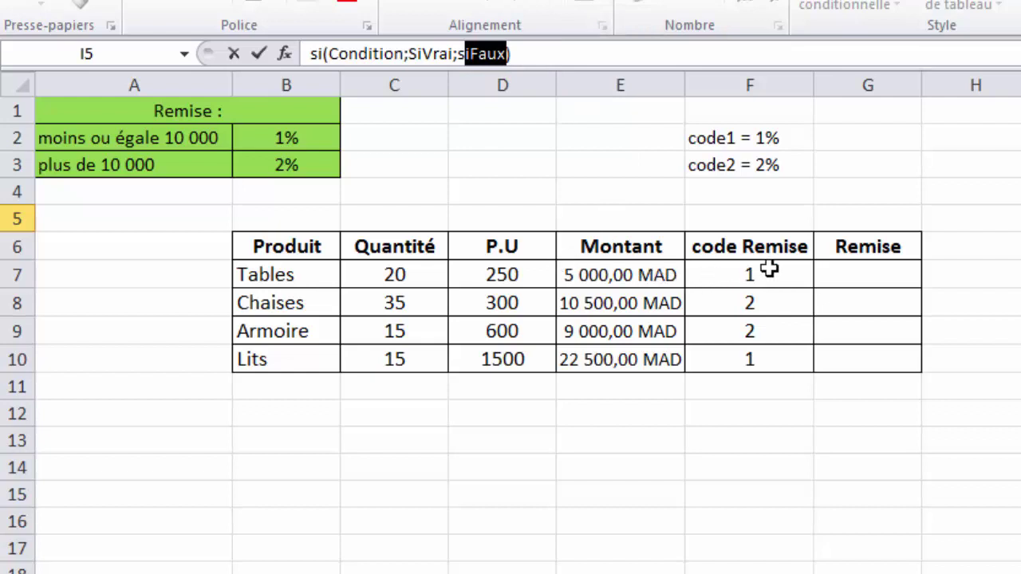
Start an SI formula in the Remise cell G7 with the condition F7=1.
double_click(848, 275)
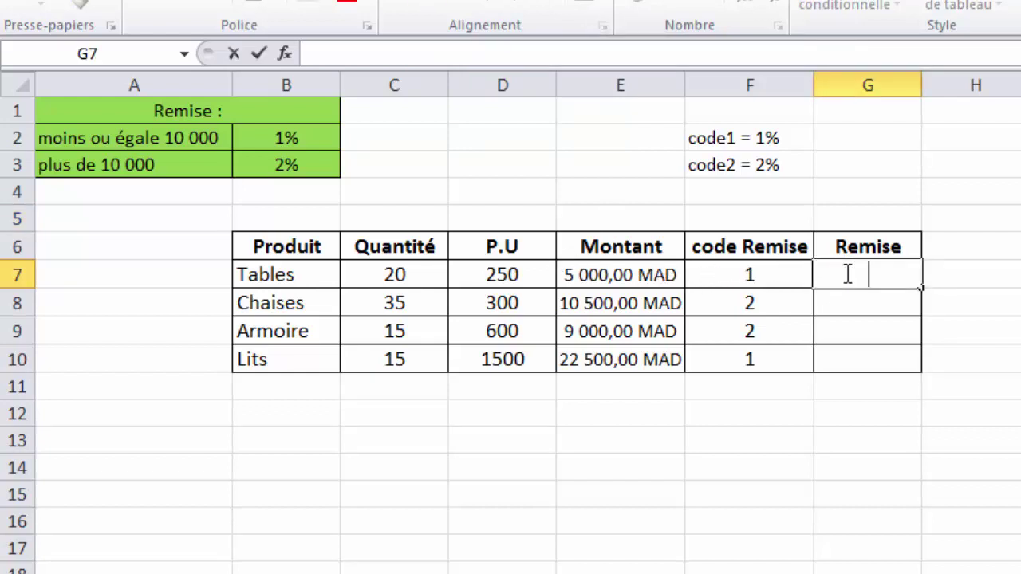
text(=)
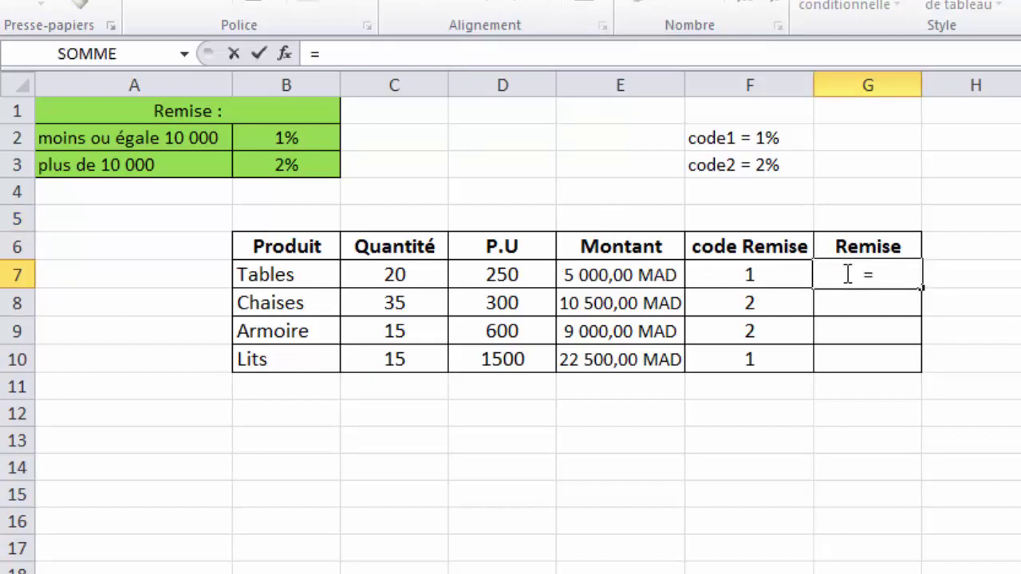
text(si)
double_click(931, 311)
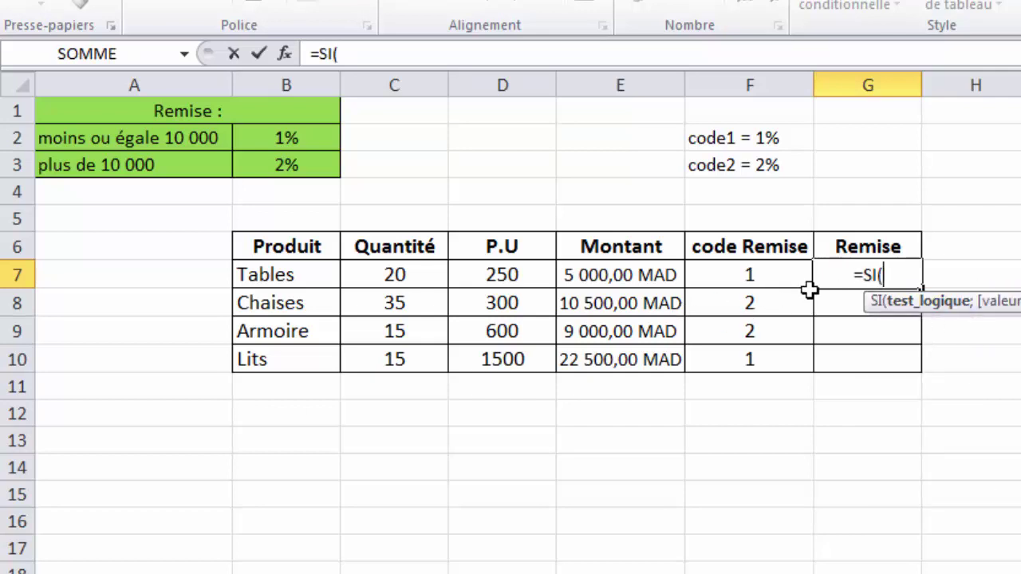
click(747, 276)
text(=)
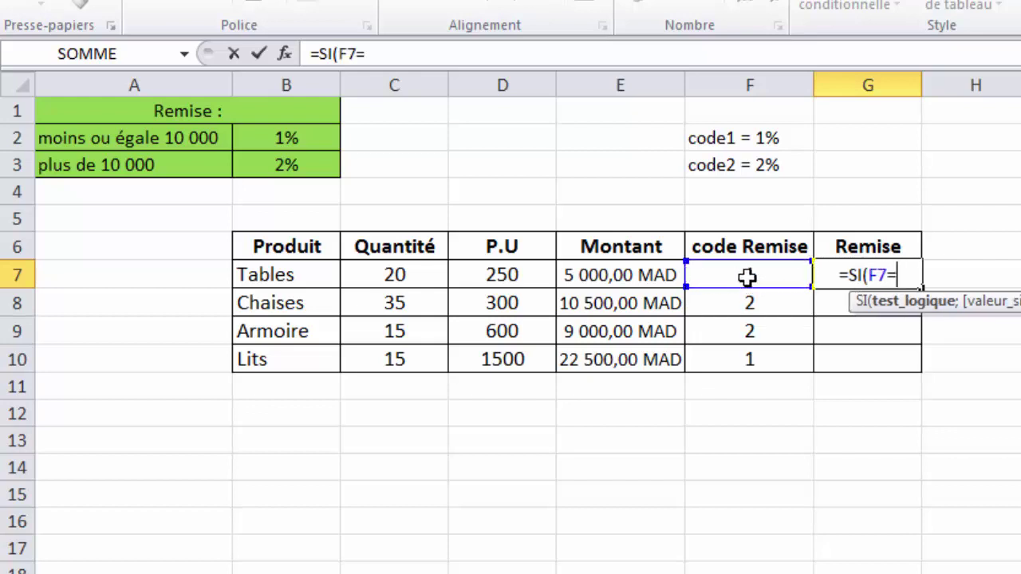
text(1)
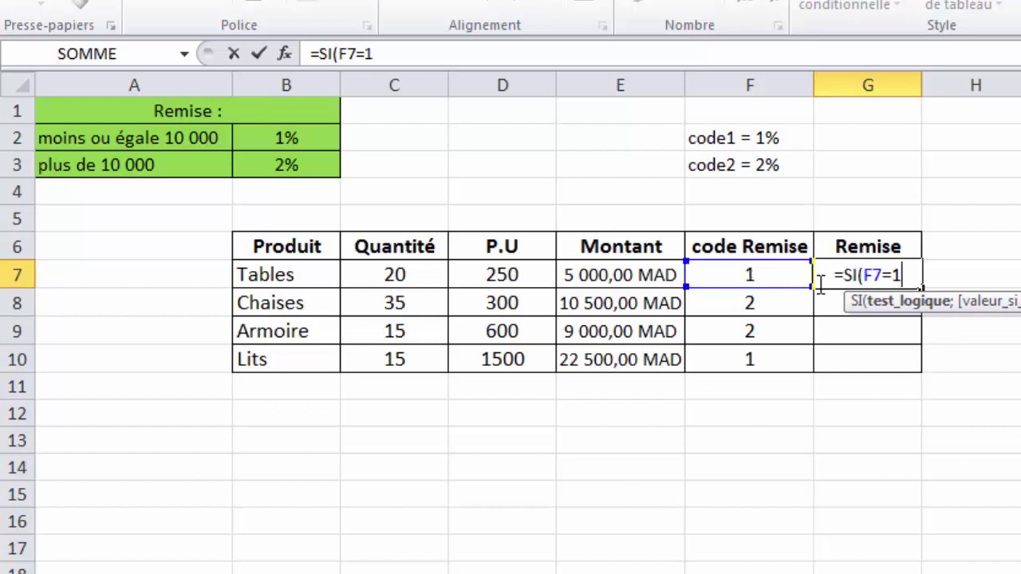
text(;)
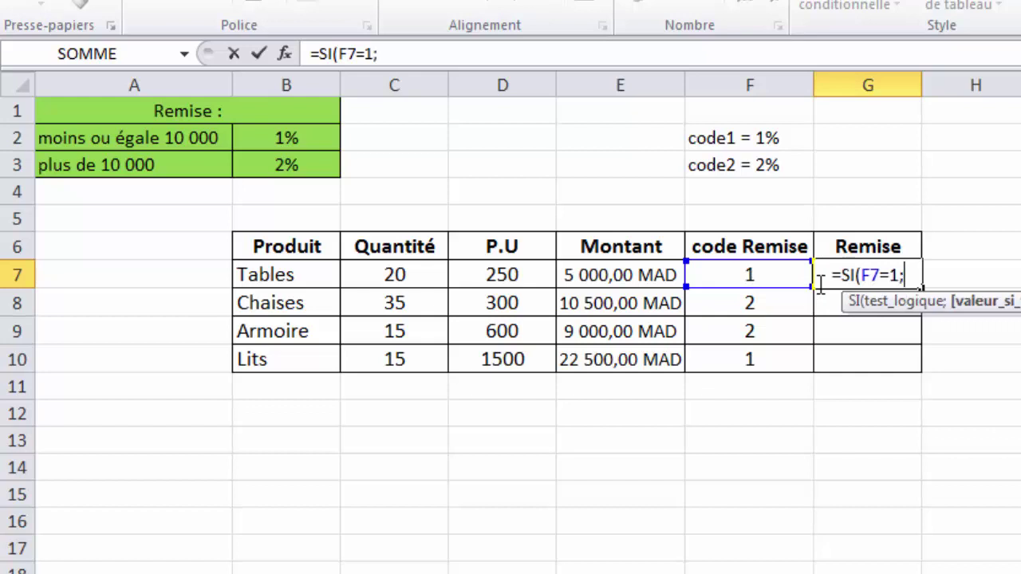
Complete the SI formula in G7 with E7*1% as the true value and E7*2% as the false value.
text(1)
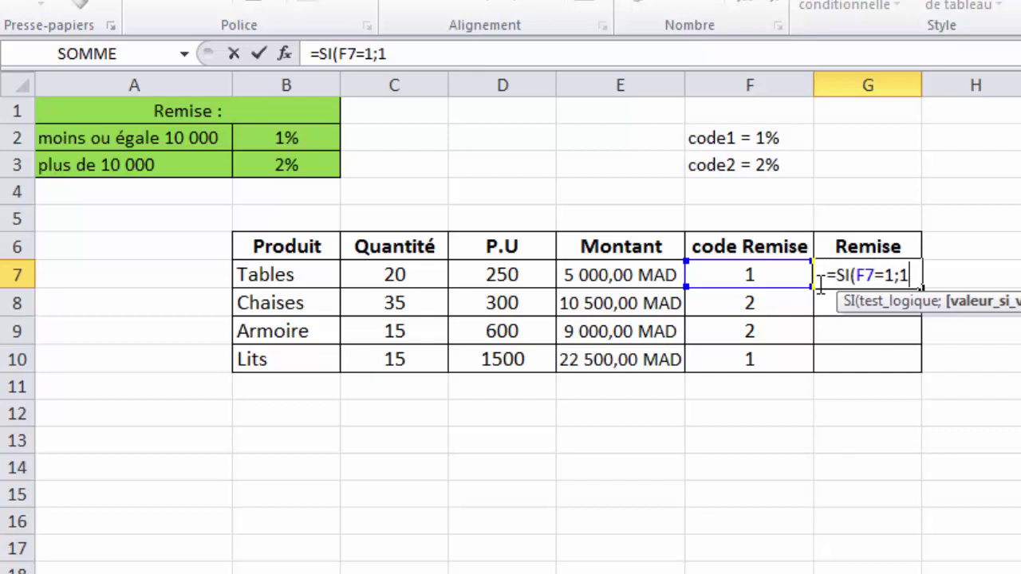
key(BackSpace)
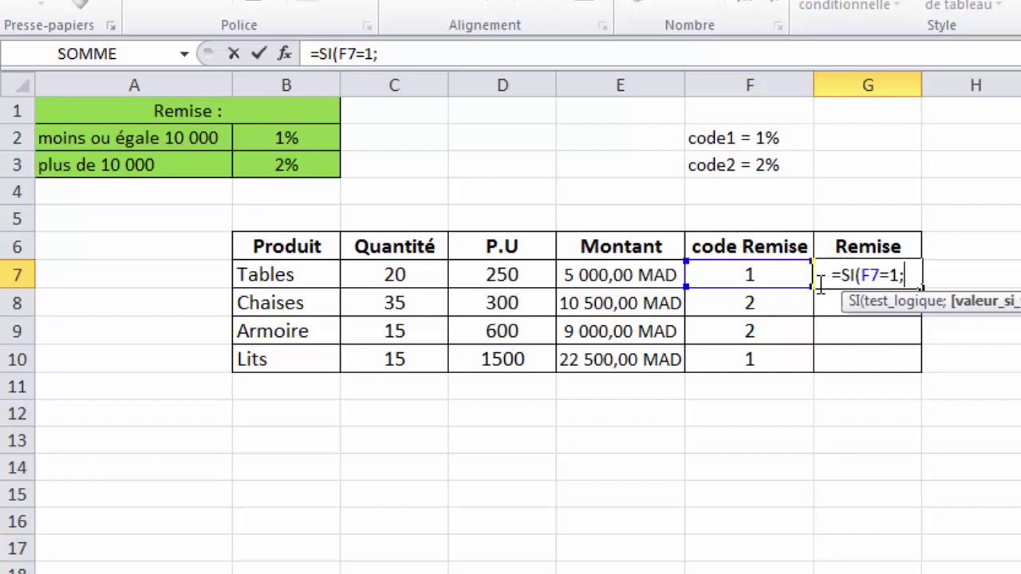
click(642, 275)
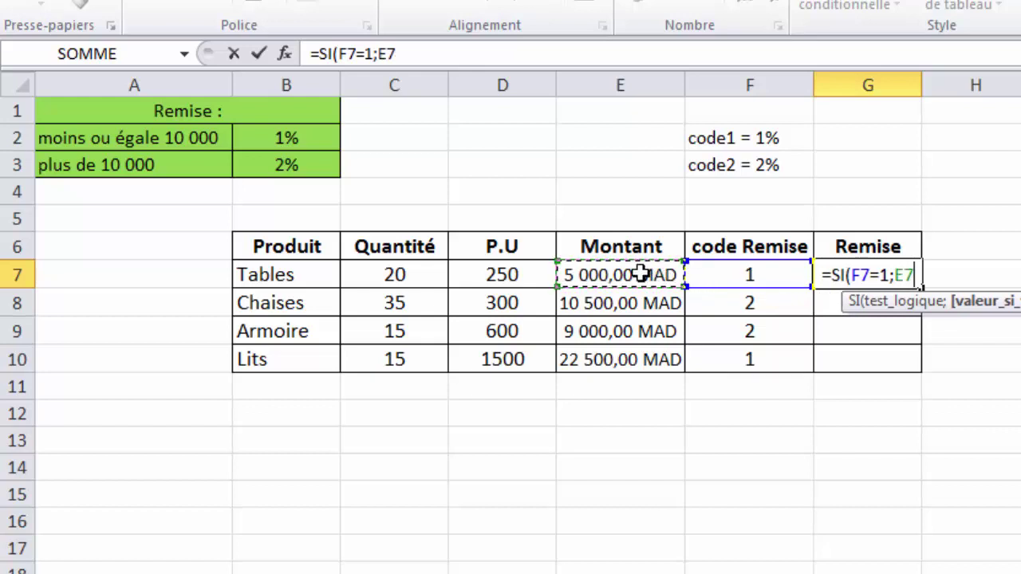
text(*)
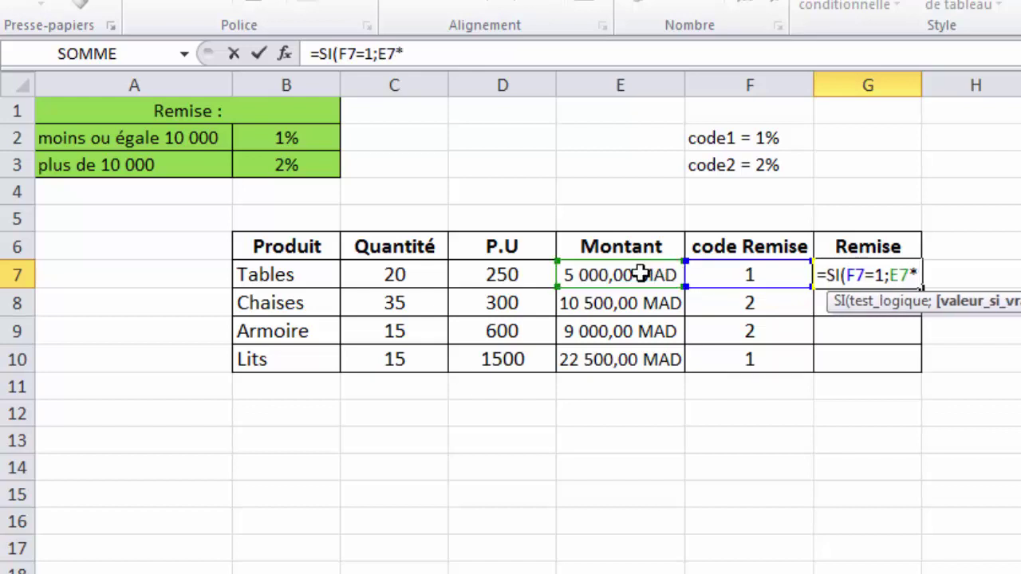
text(1%)
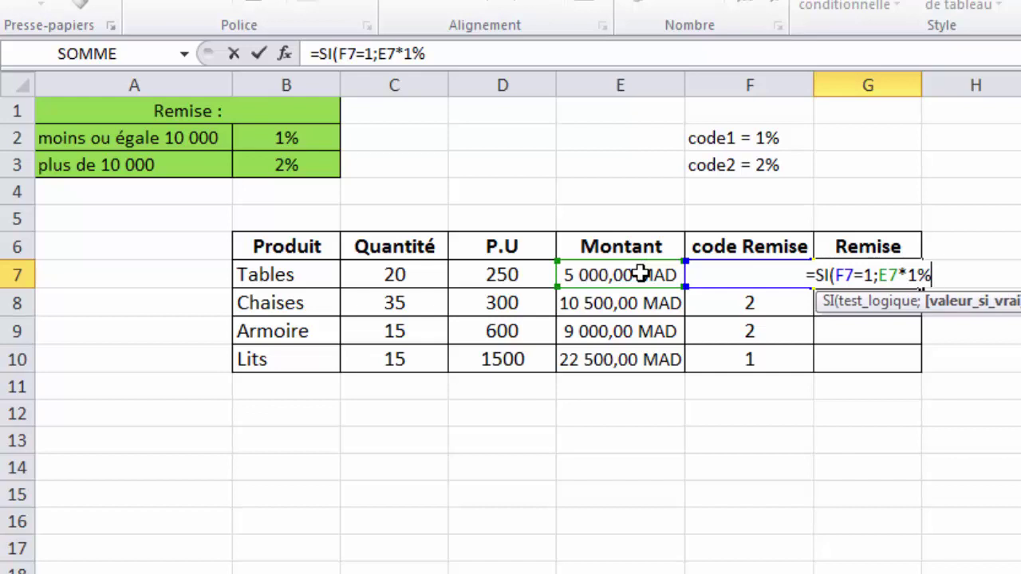
text(;)
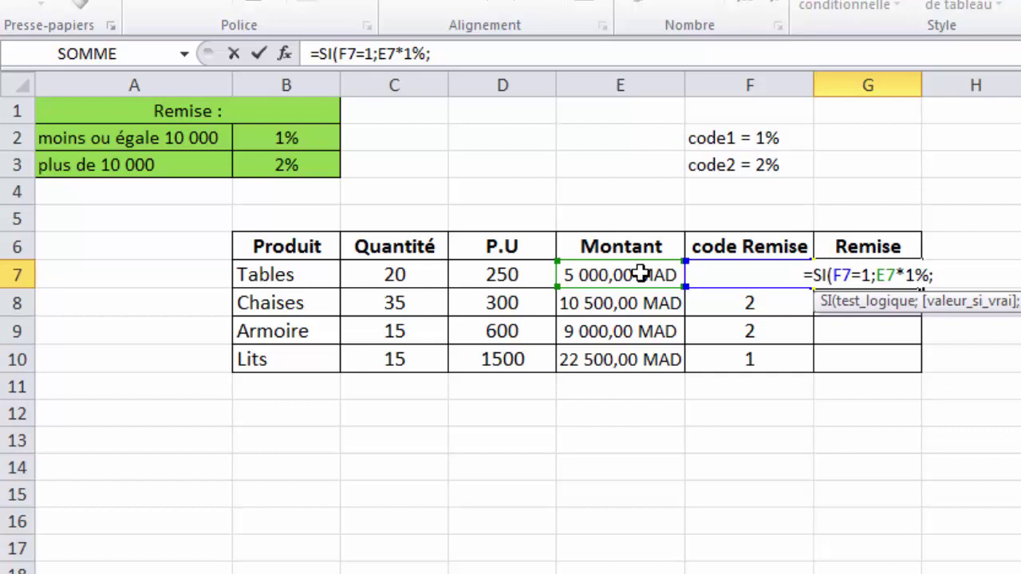
click(614, 276)
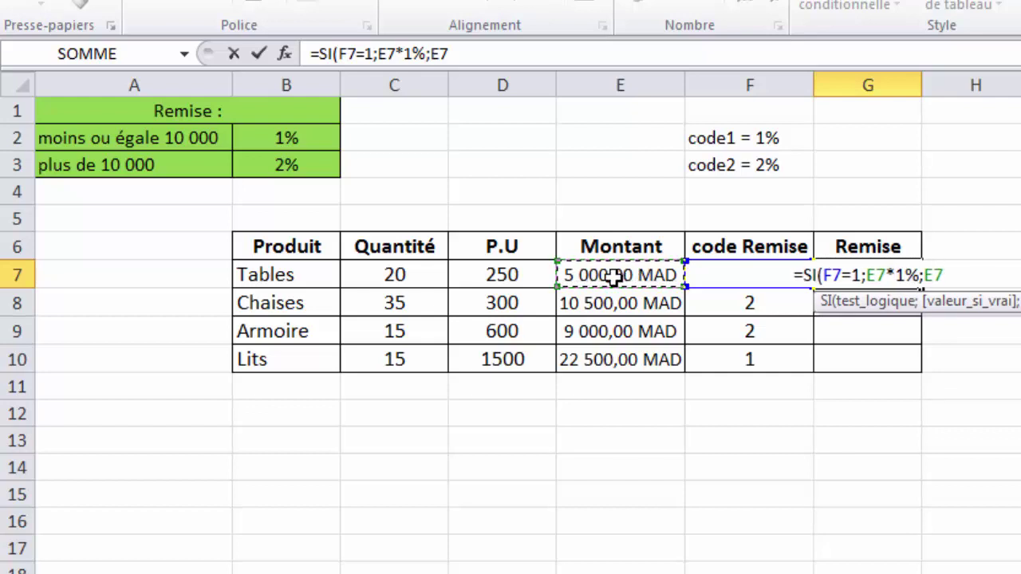
text(*2%)
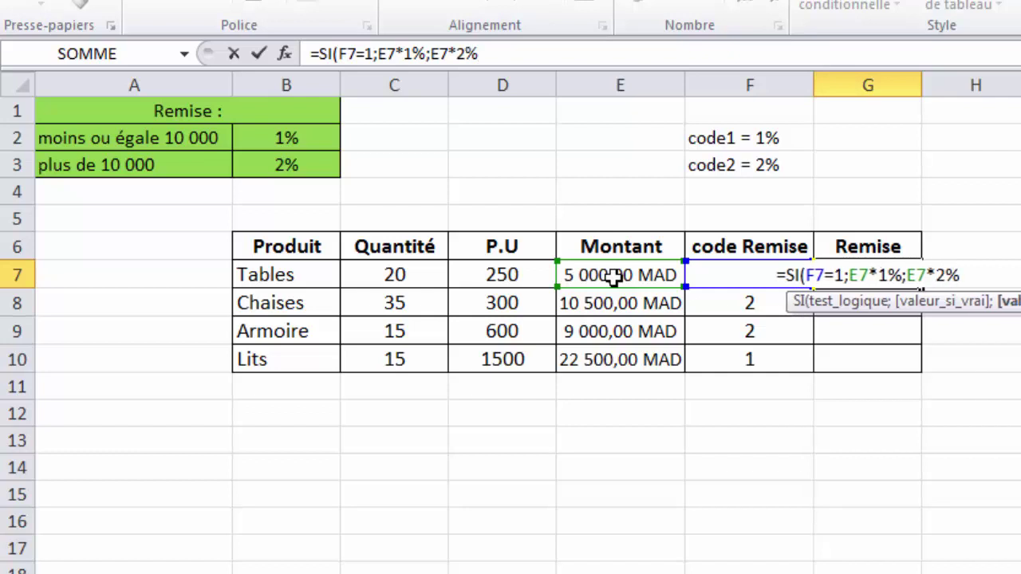
text())
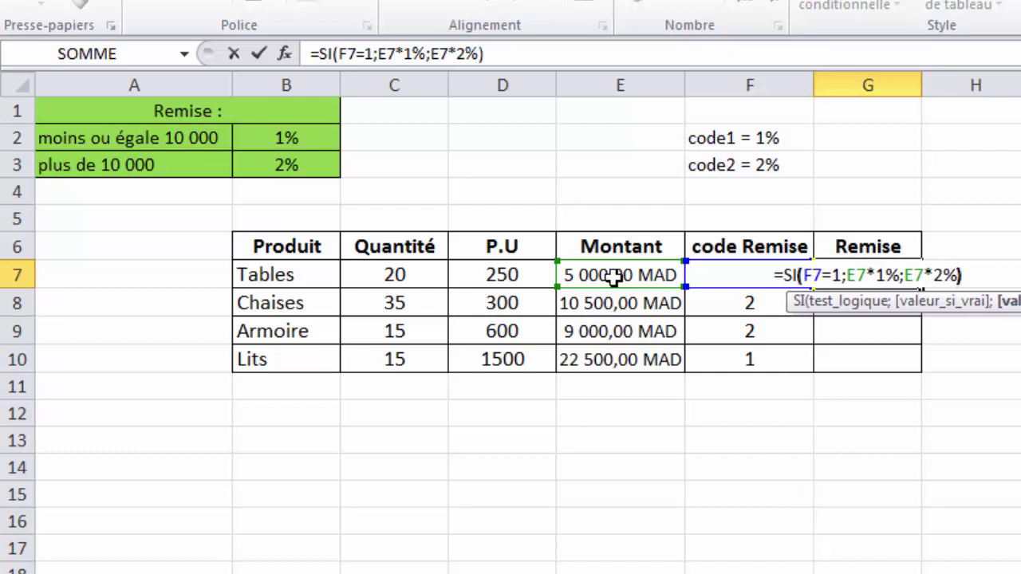
key(Return)
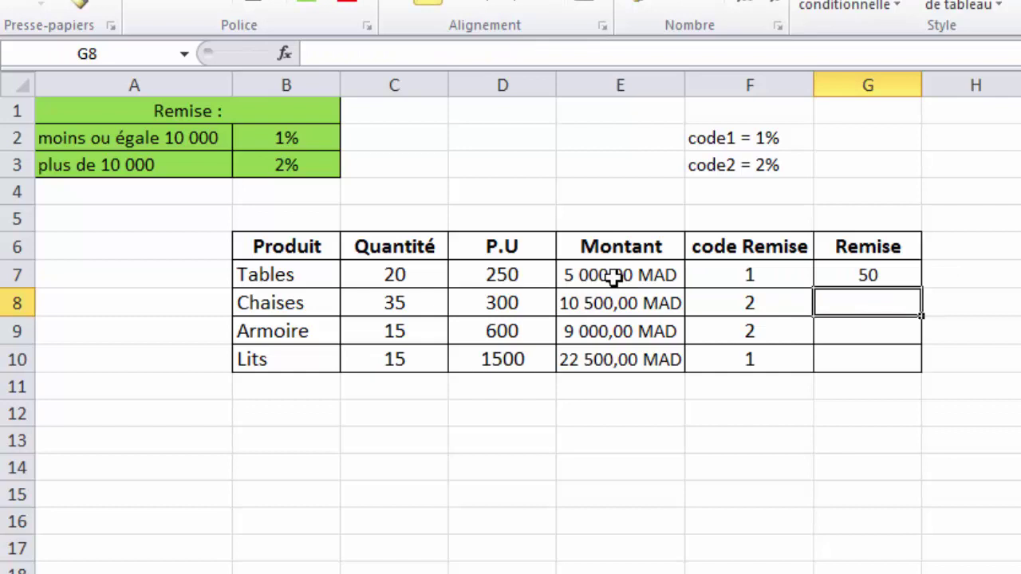
Format G7 as Monétaire with the MAD symbol and fill its discount formula down to G10.
click(890, 277)
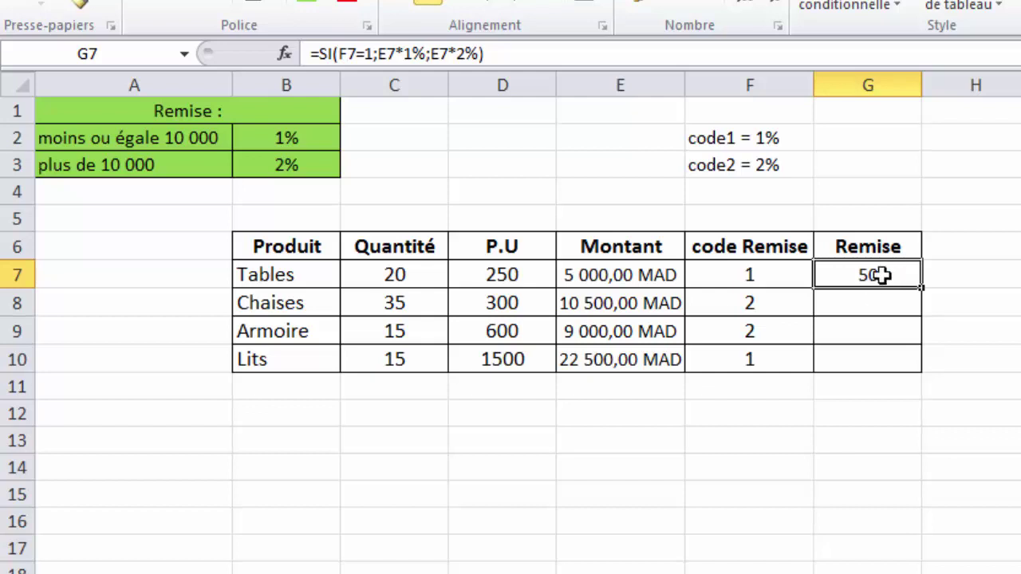
click(778, 26)
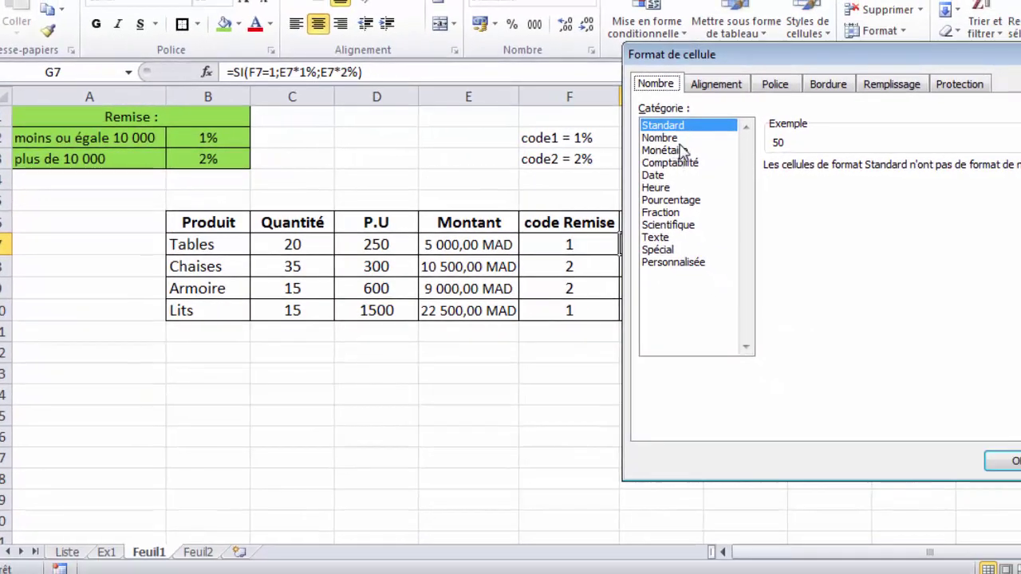
click(734, 151)
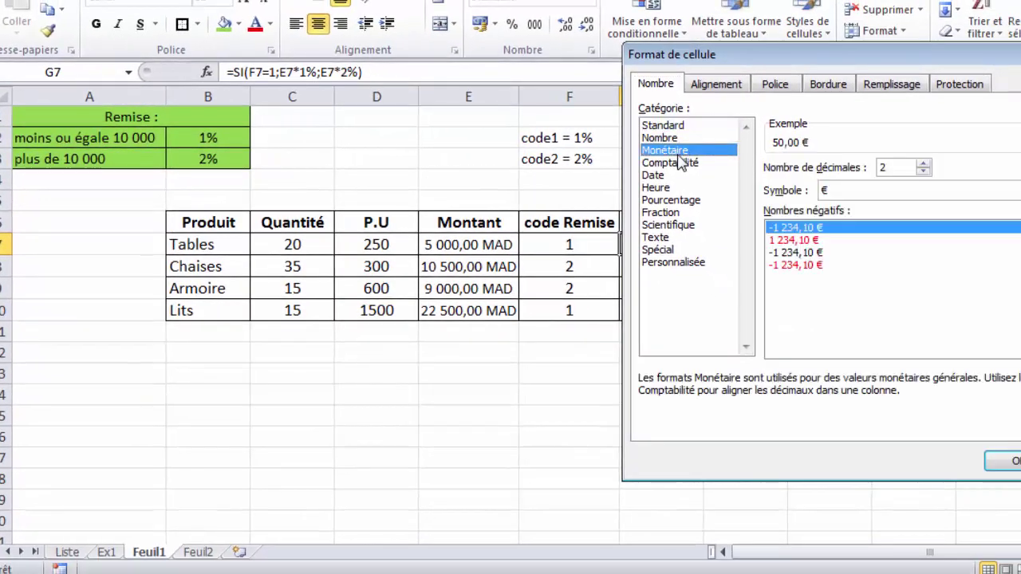
click(740, 166)
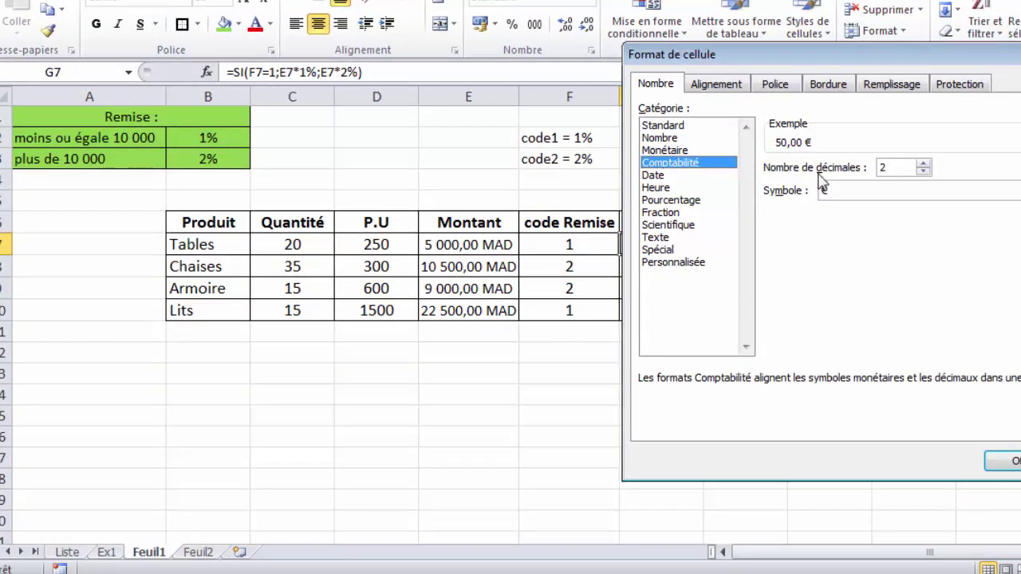
click(688, 152)
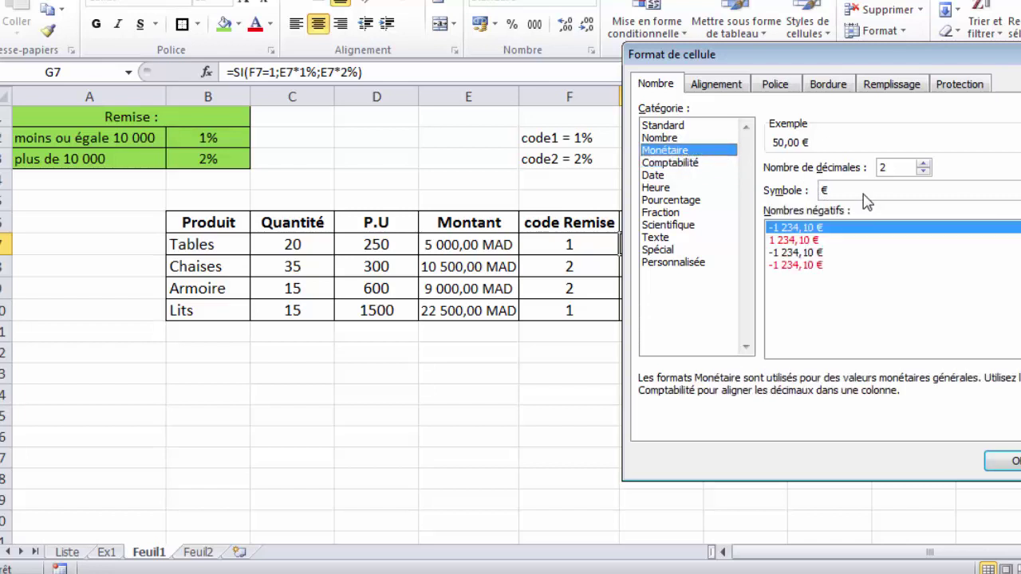
click(847, 191)
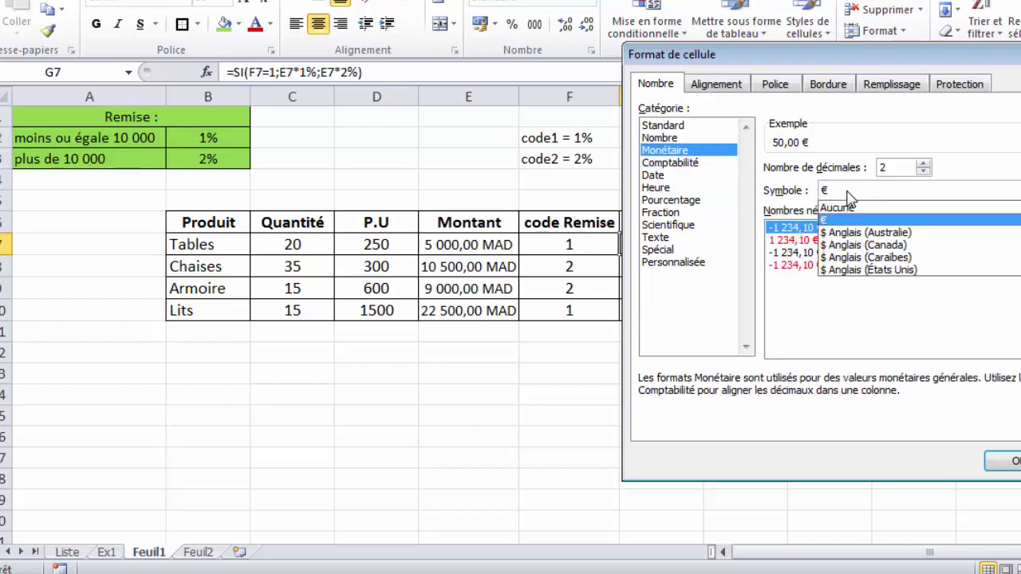
key(m)
key(Return)
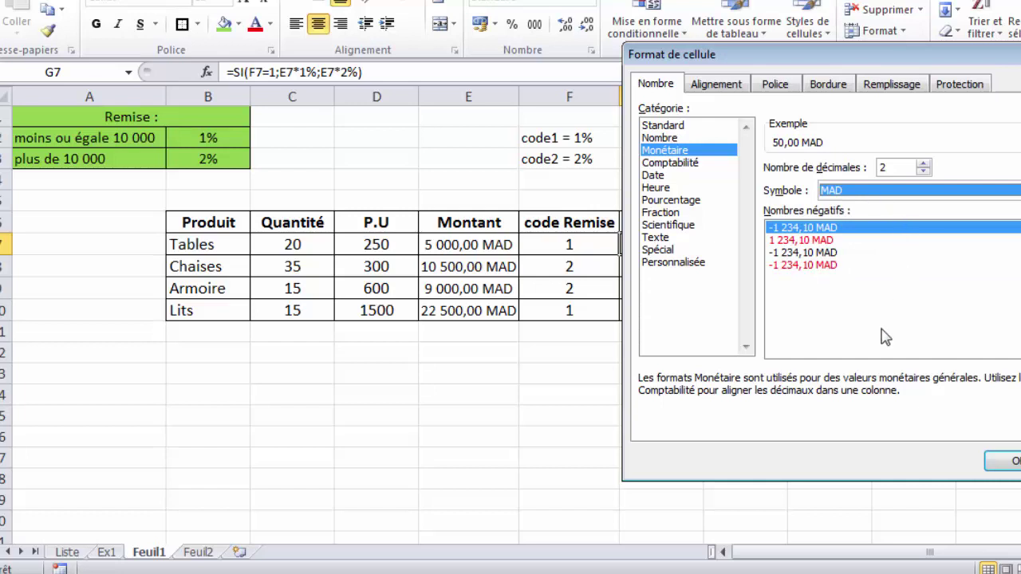
click(1004, 462)
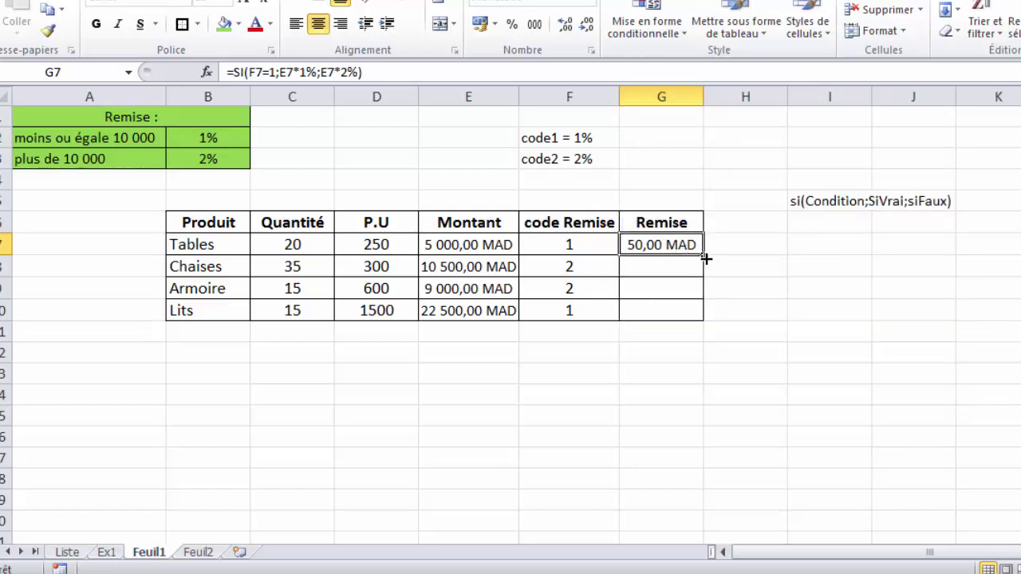
drag(705, 256, 691, 324)
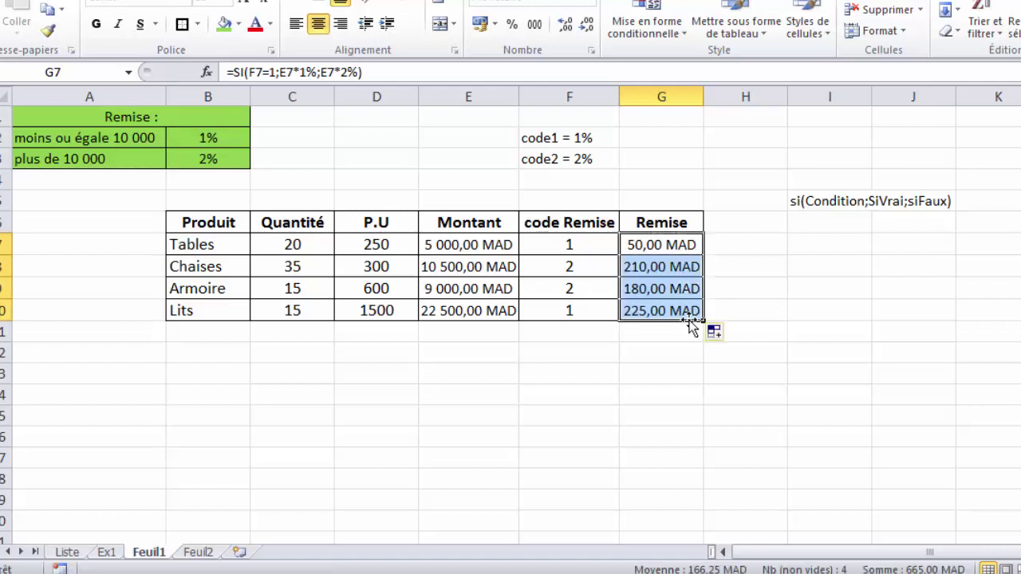
click(739, 286)
Delete the SI syntax note in I5 and the code1 and code2 rate notes in F2:F3.
click(832, 203)
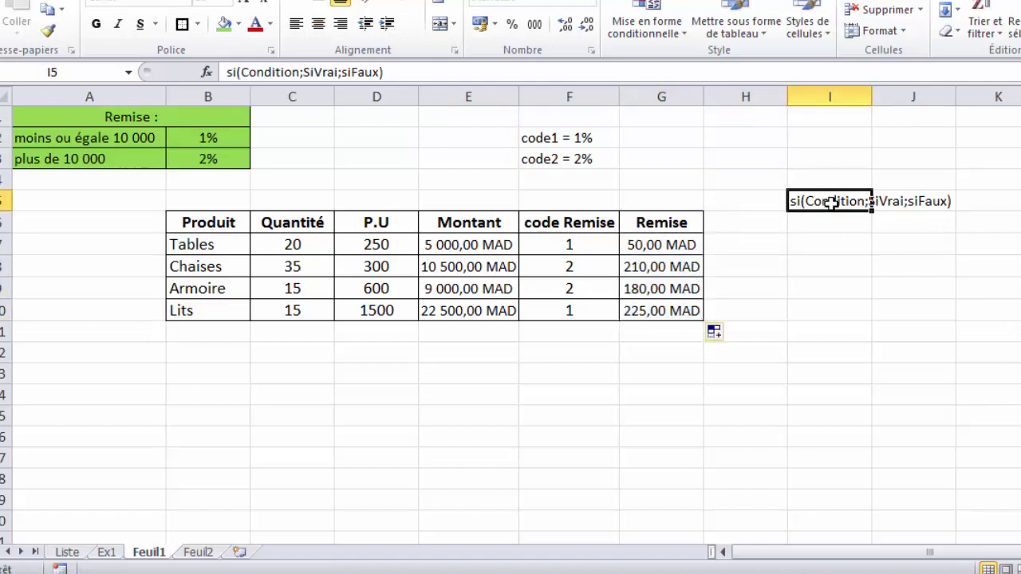
key(Delete)
click(722, 263)
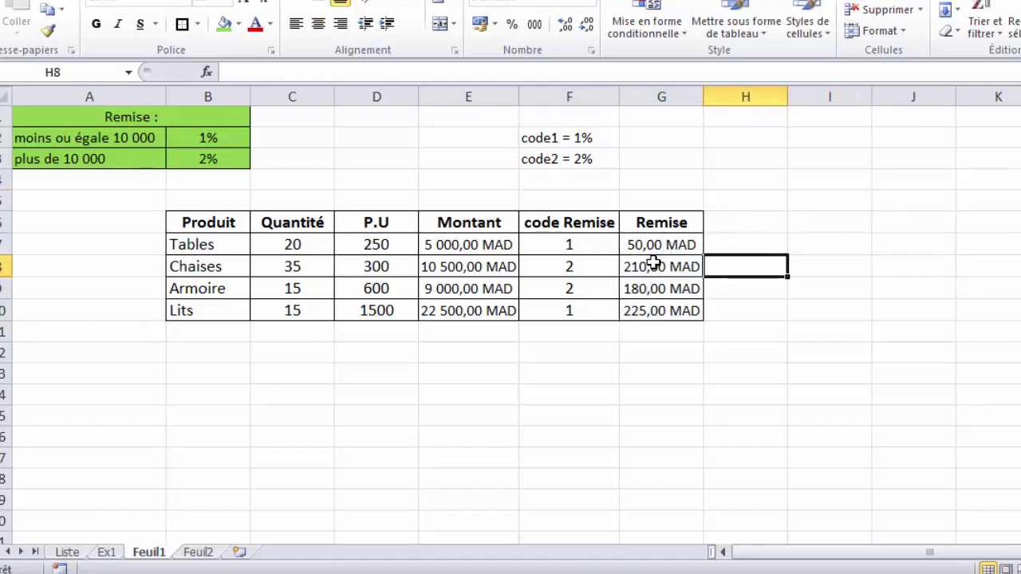
click(652, 266)
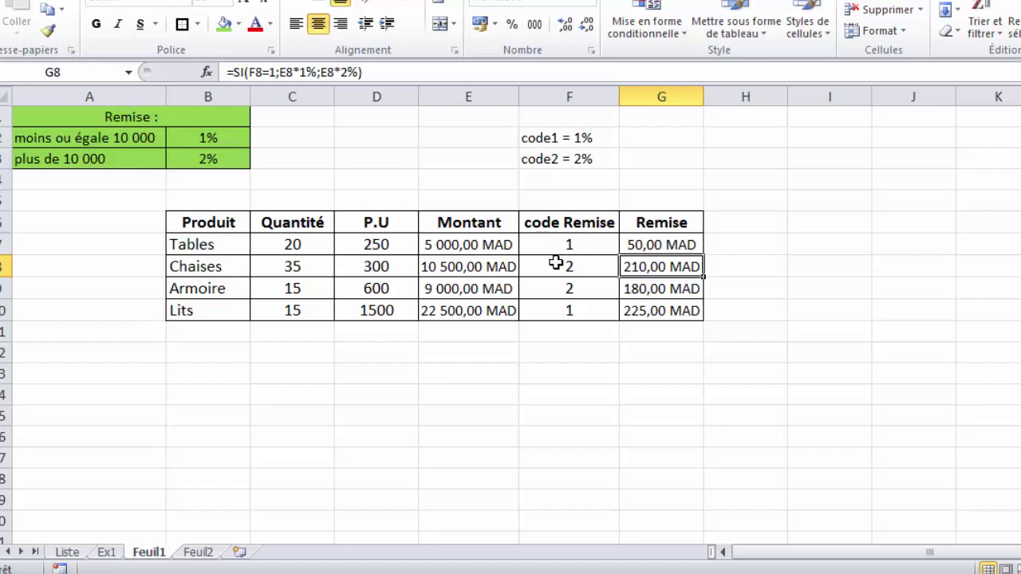
click(690, 245)
click(556, 139)
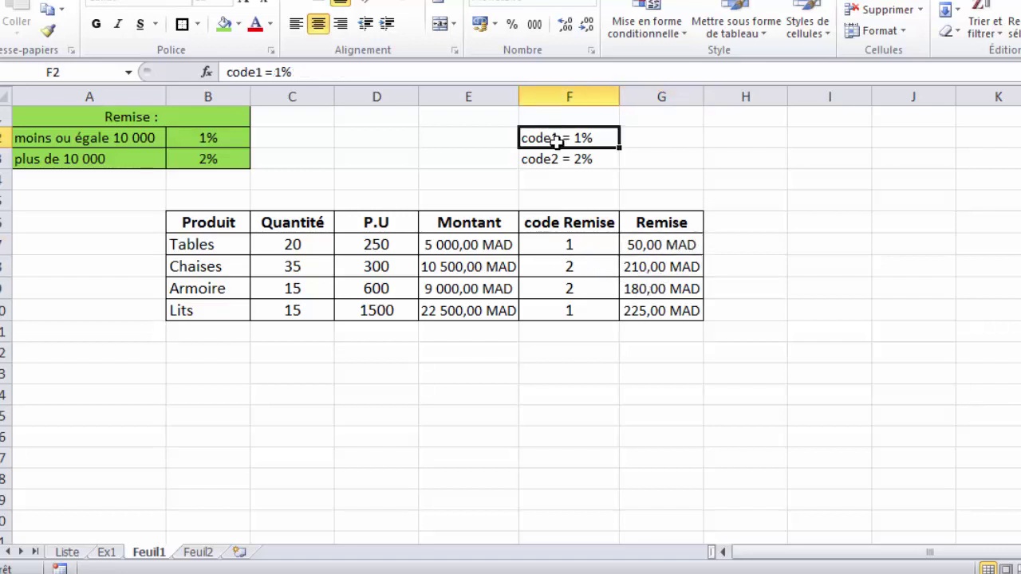
drag(556, 139, 547, 166)
key(Delete)
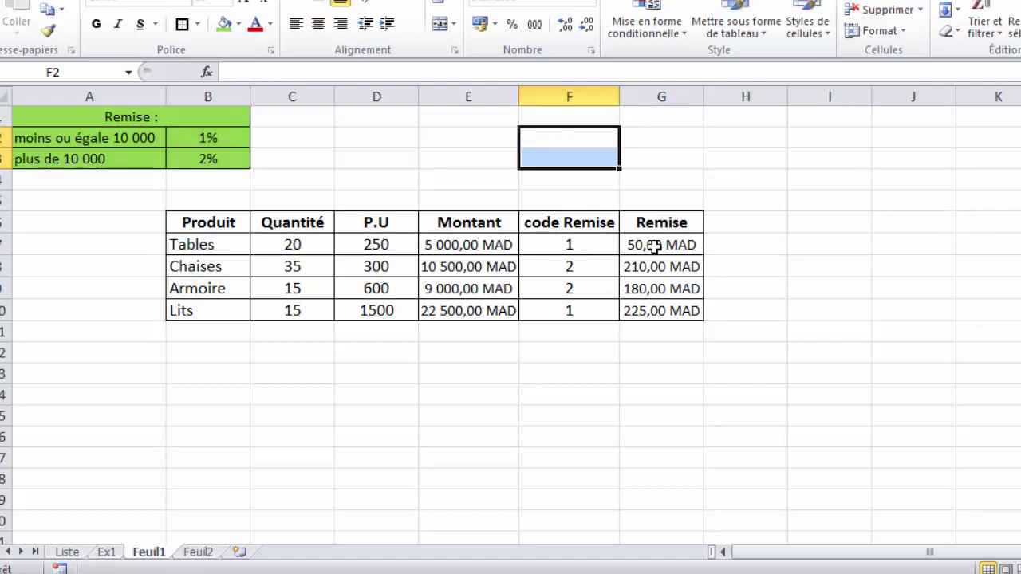
Add a second Remise column header in cell H6, beside the existing discount column.
drag(654, 247, 646, 310)
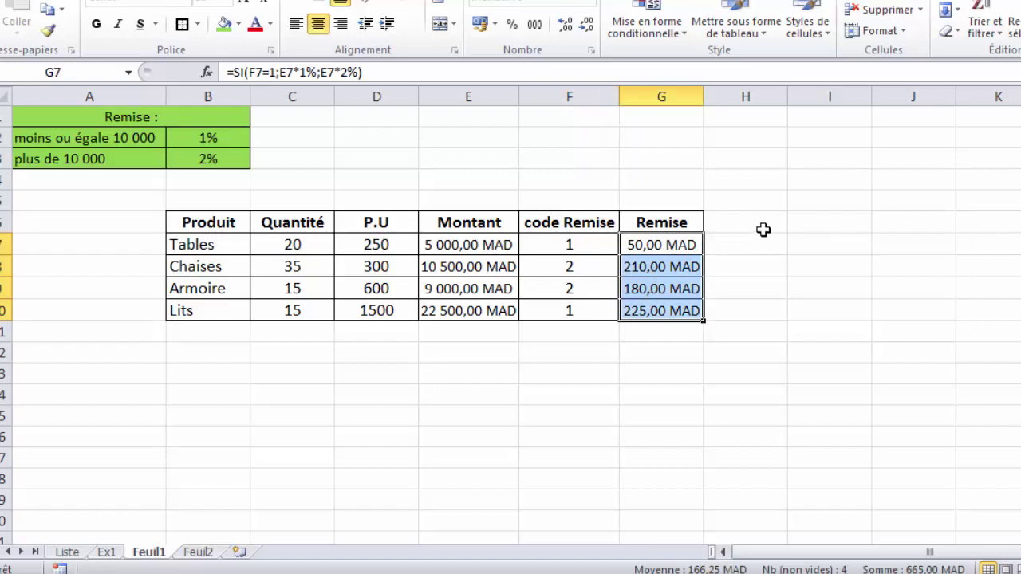
click(802, 222)
click(758, 222)
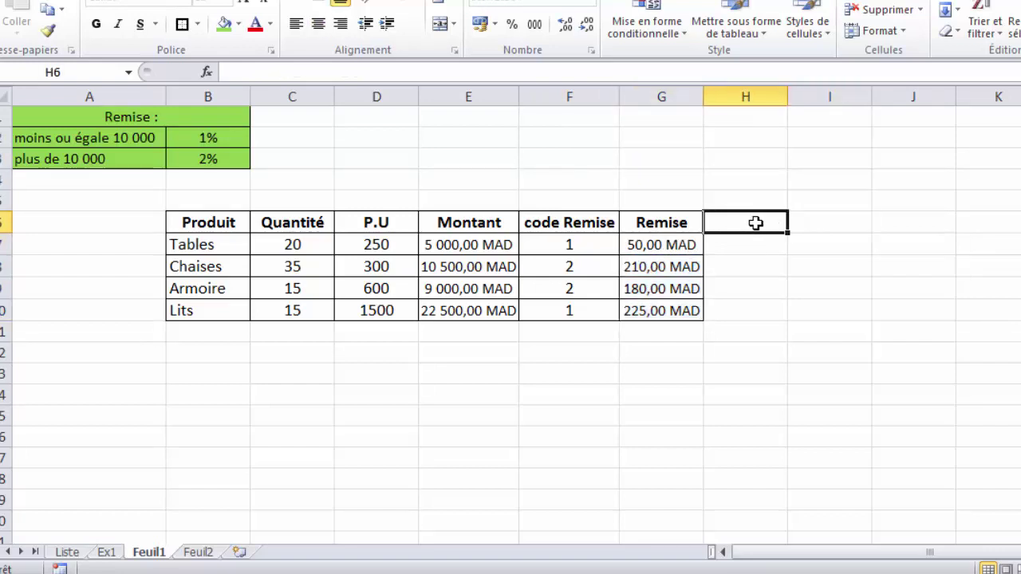
text(Remis)
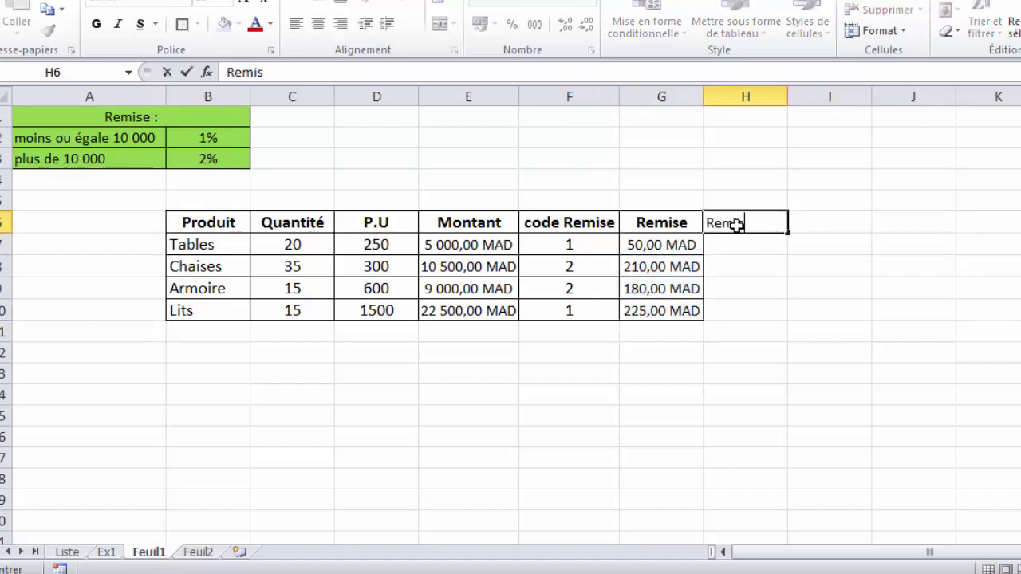
text(e)
key(Return)
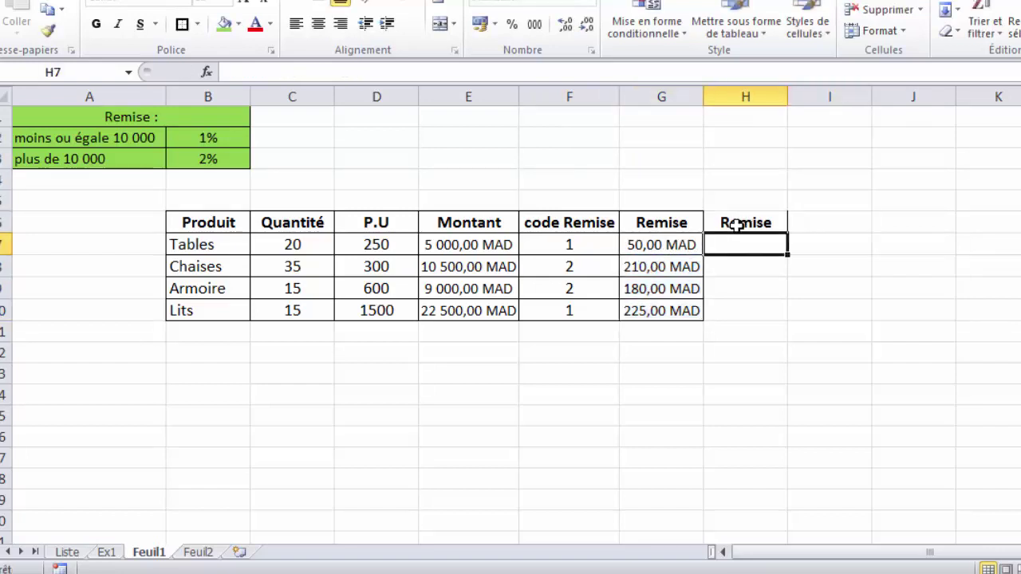
Start a SI formula in H7 with E7<=10000 as the logical test, following the discount thresholds in A2:B3.
click(132, 138)
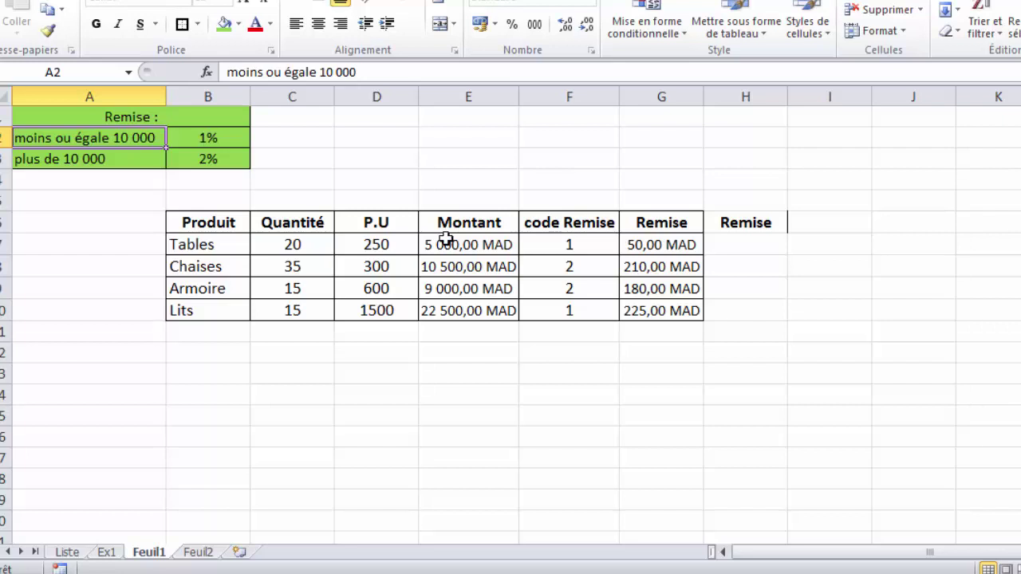
click(218, 139)
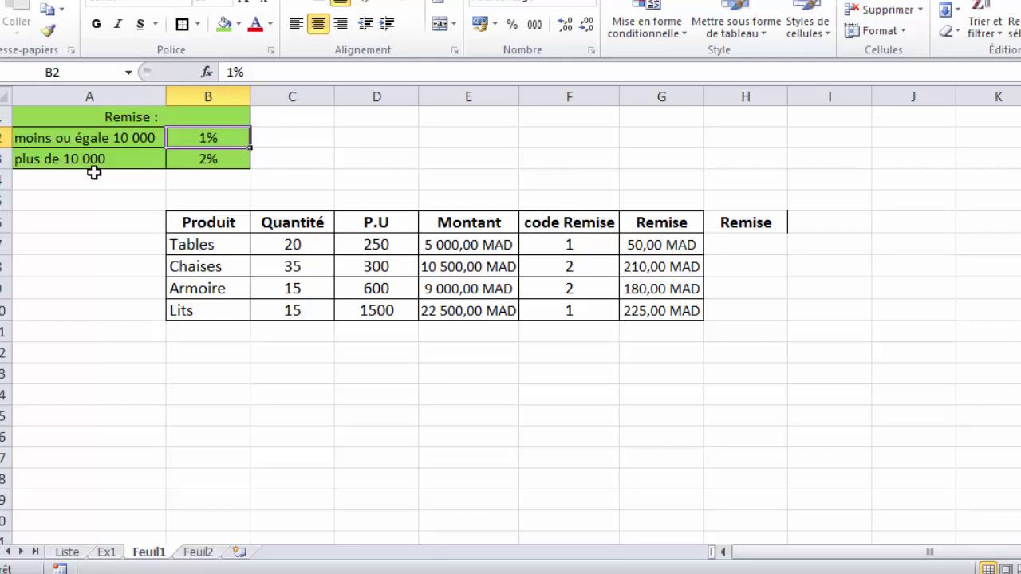
click(189, 159)
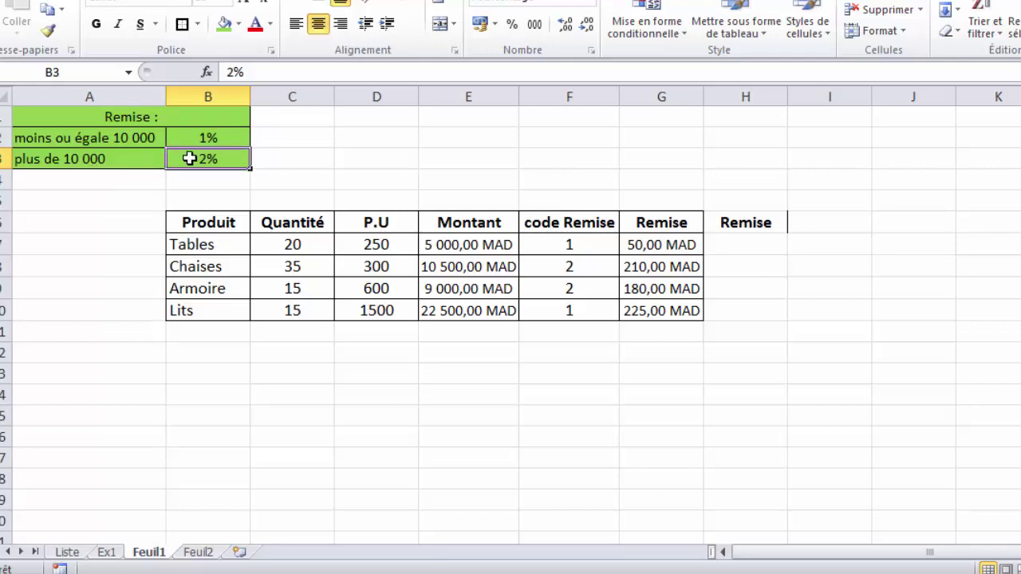
click(754, 245)
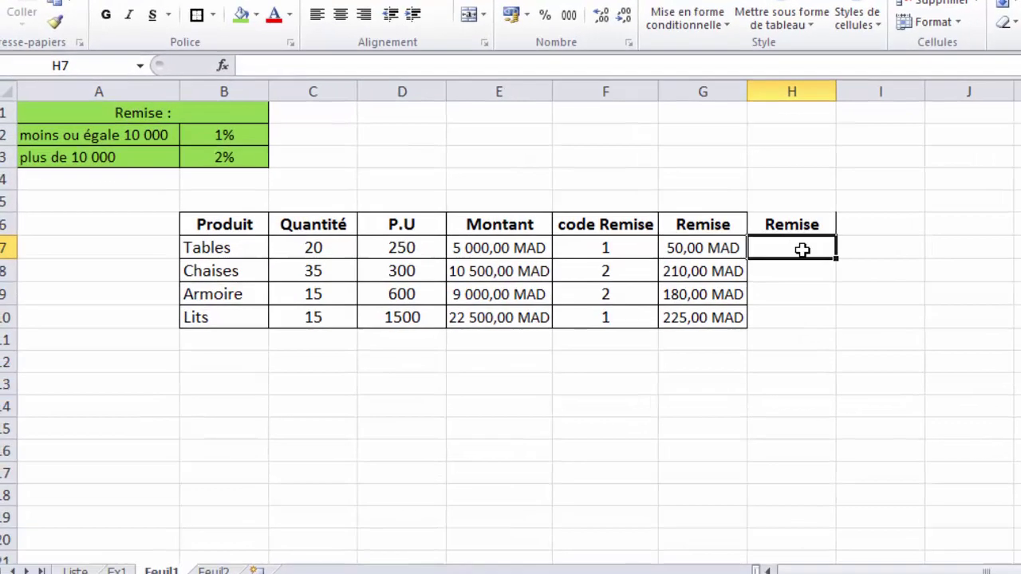
text(=si)
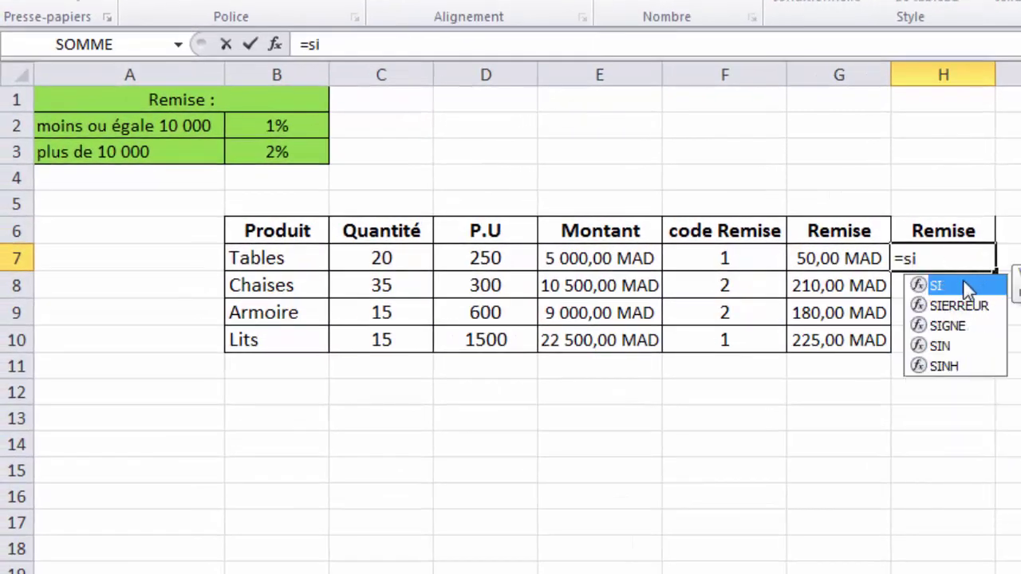
double_click(961, 283)
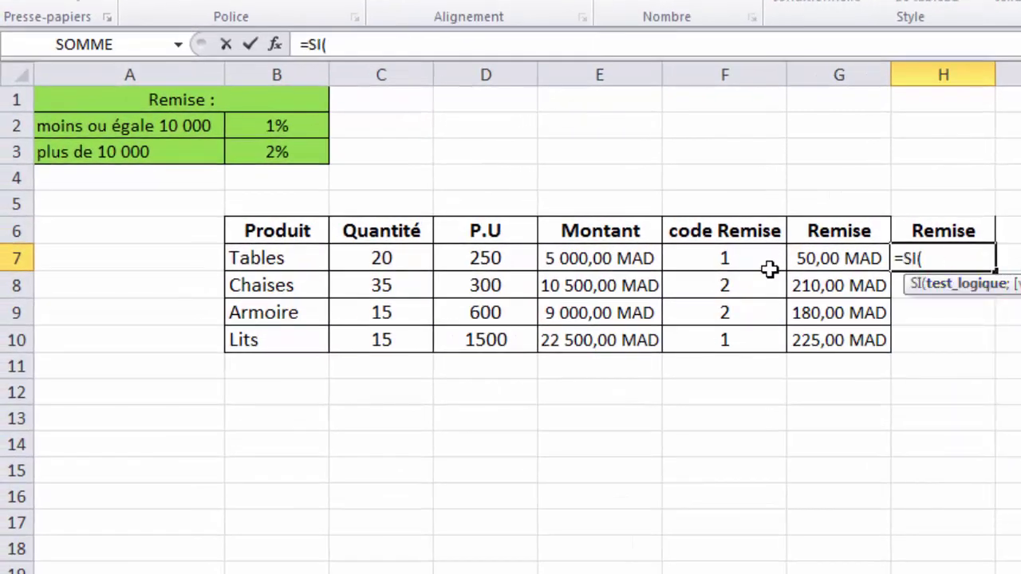
click(571, 261)
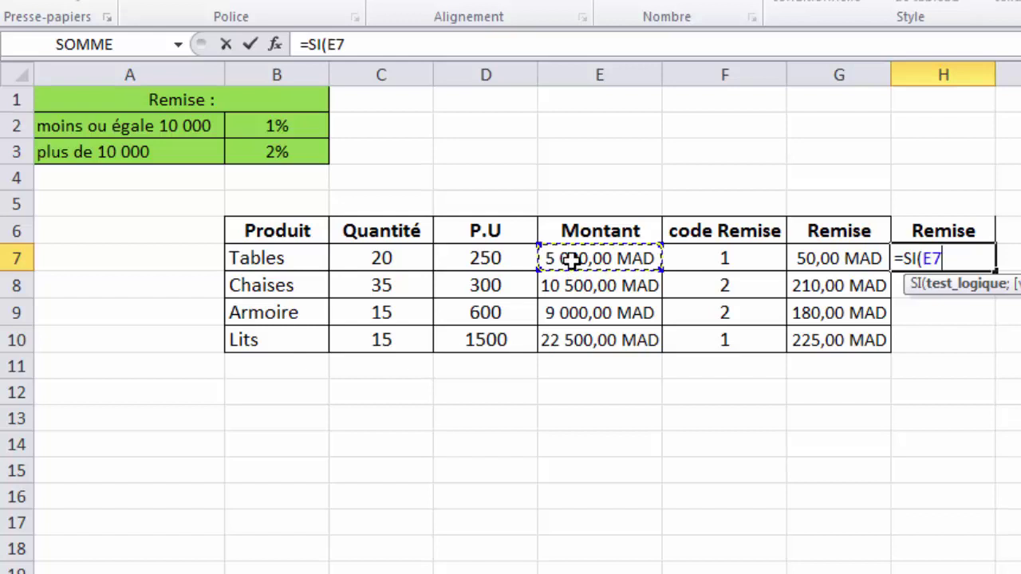
text(>)
key(BackSpace)
text(>)
key(BackSpace)
text(<=1)
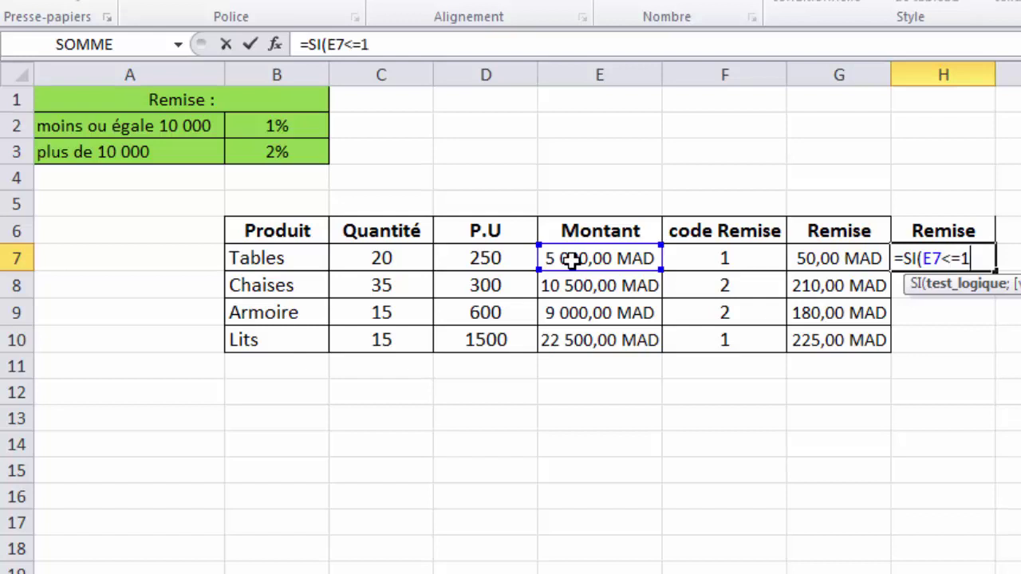
text(0000)
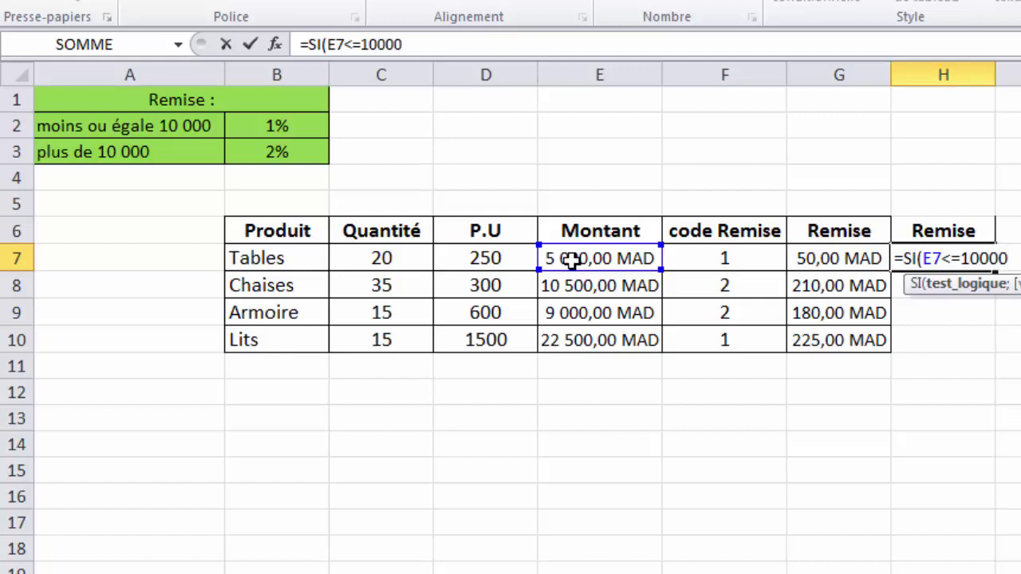
text(;)
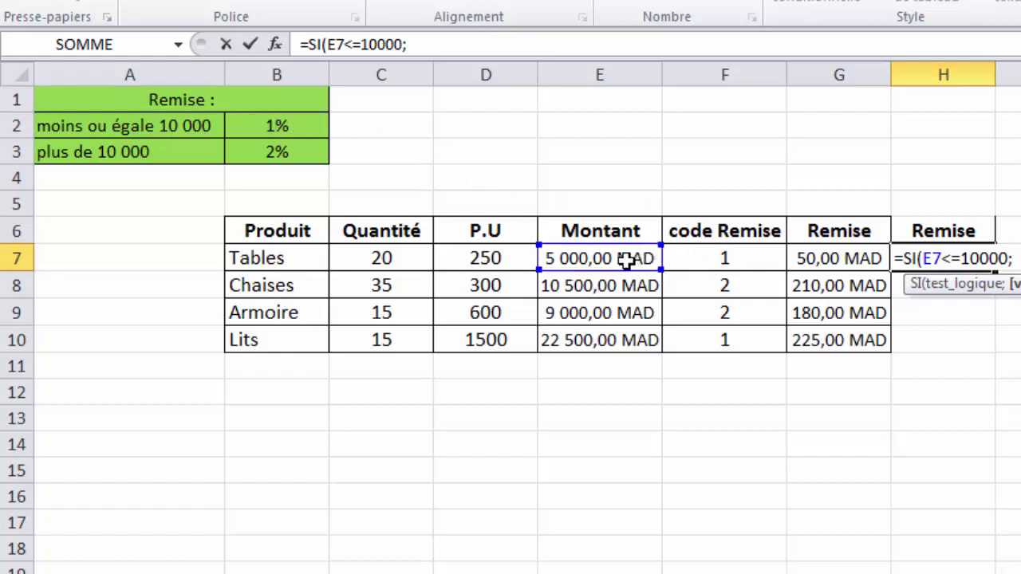
Enter E7*$B$2 as the value if true in the H7 SI formula, with an absolute reference to the rate.
click(626, 260)
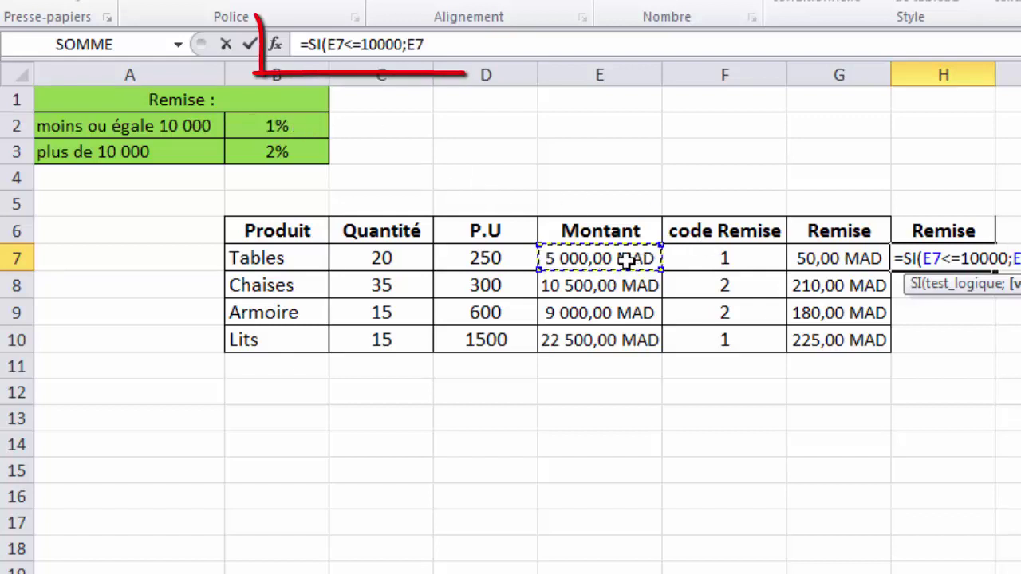
text(*)
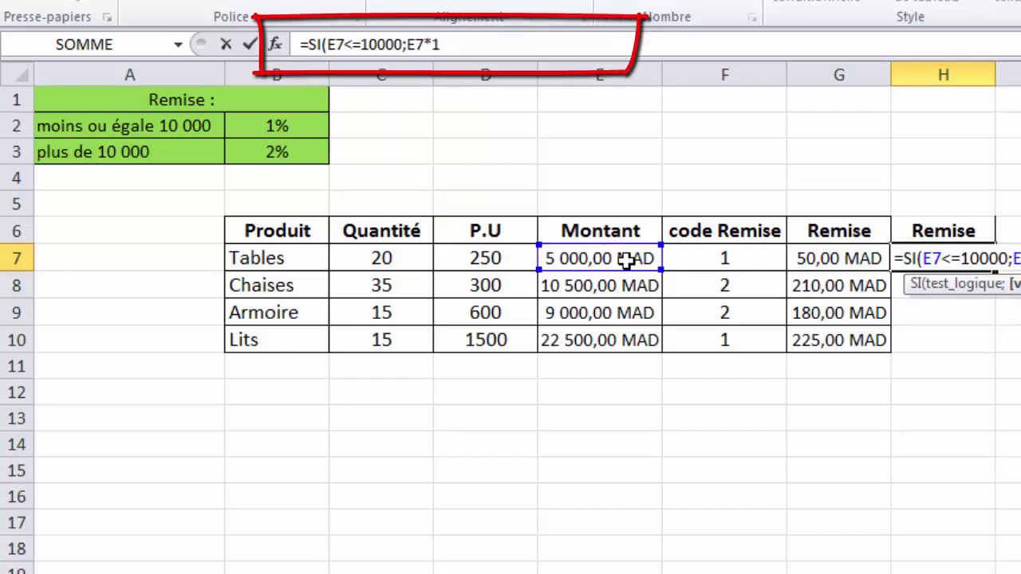
text(1%)
key(BackSpace)
key(BackSpace)
click(263, 126)
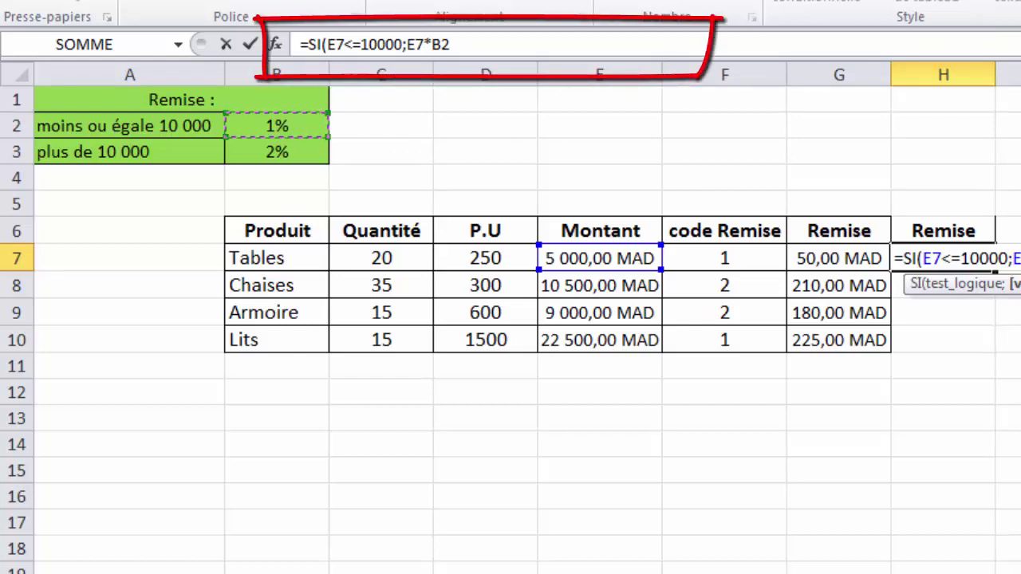
key(F4)
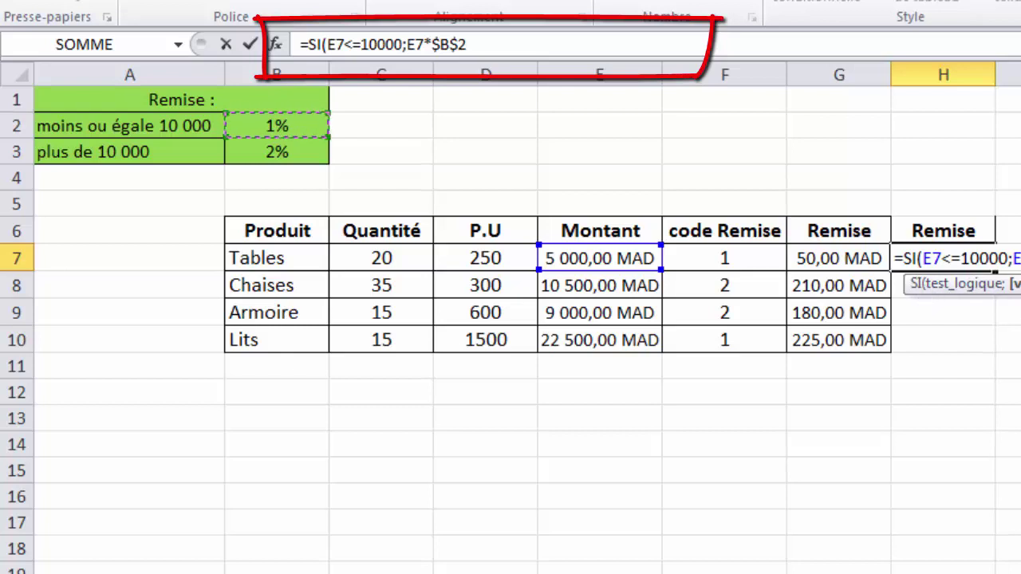
text(;)
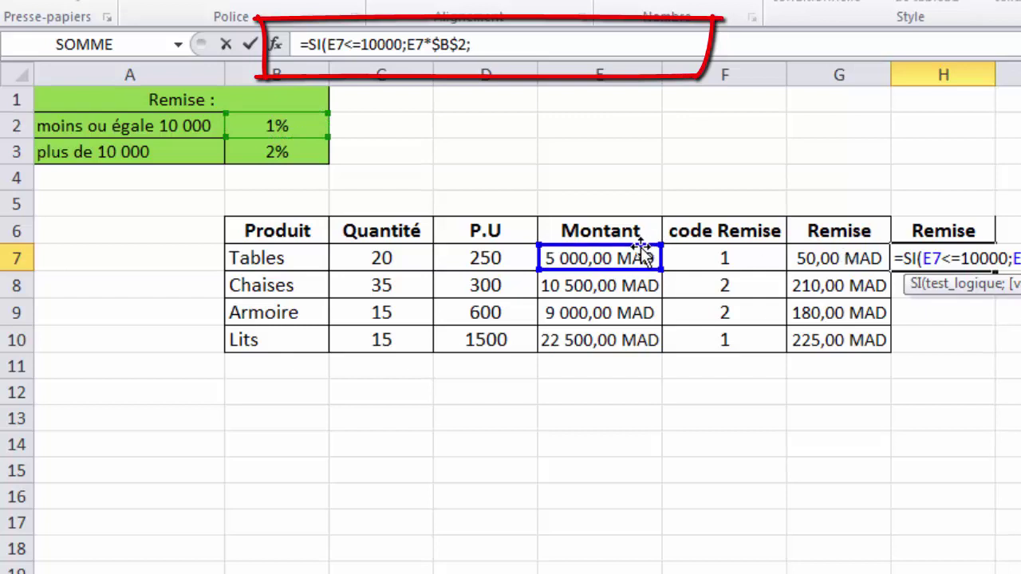
Complete the H7 SI formula with E7*$B$3 as the value if false, making the rate reference absolute.
click(620, 260)
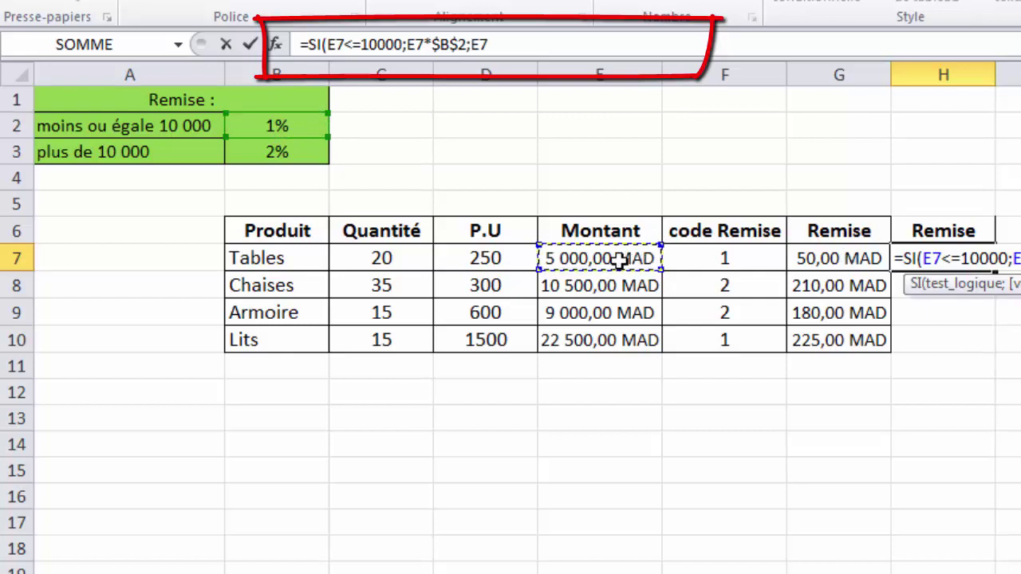
text(*)
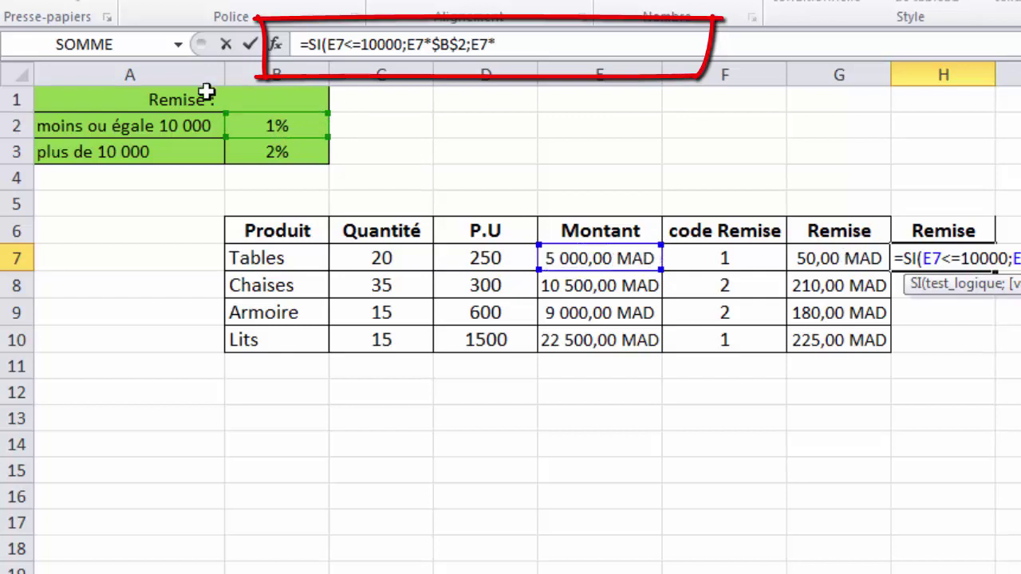
click(254, 158)
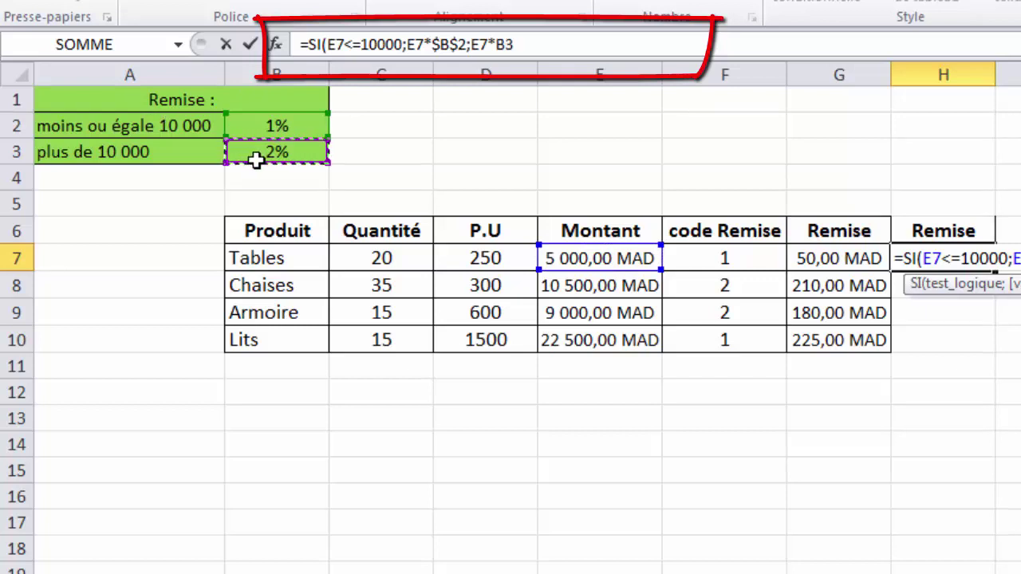
click(507, 44)
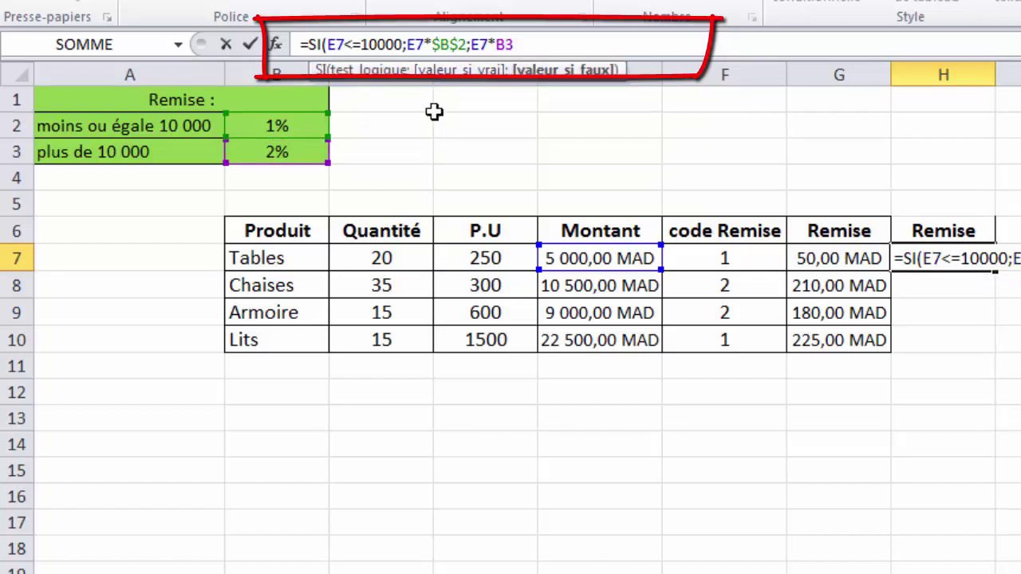
text($)
key(Left)
key(Left)
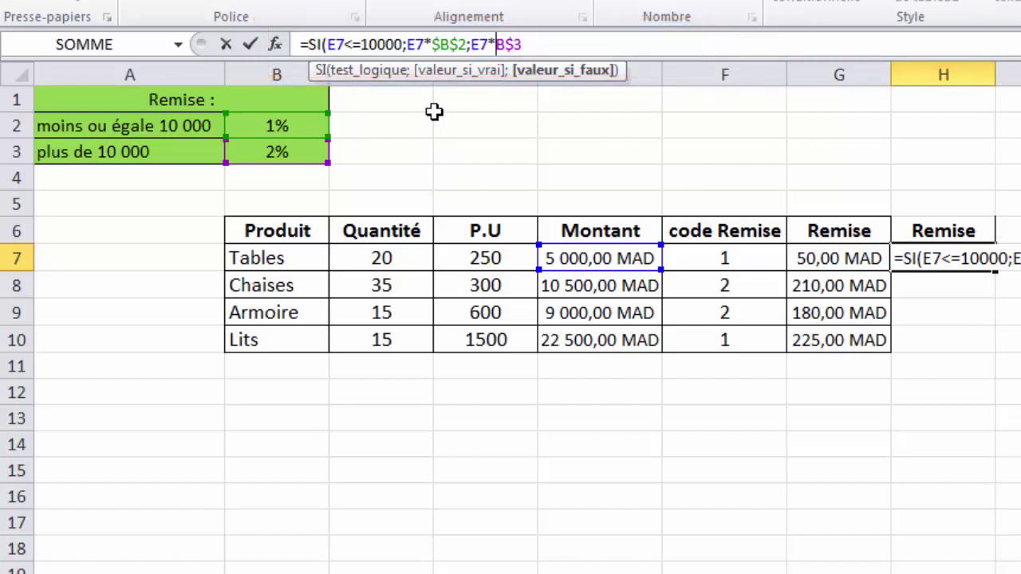
text($)
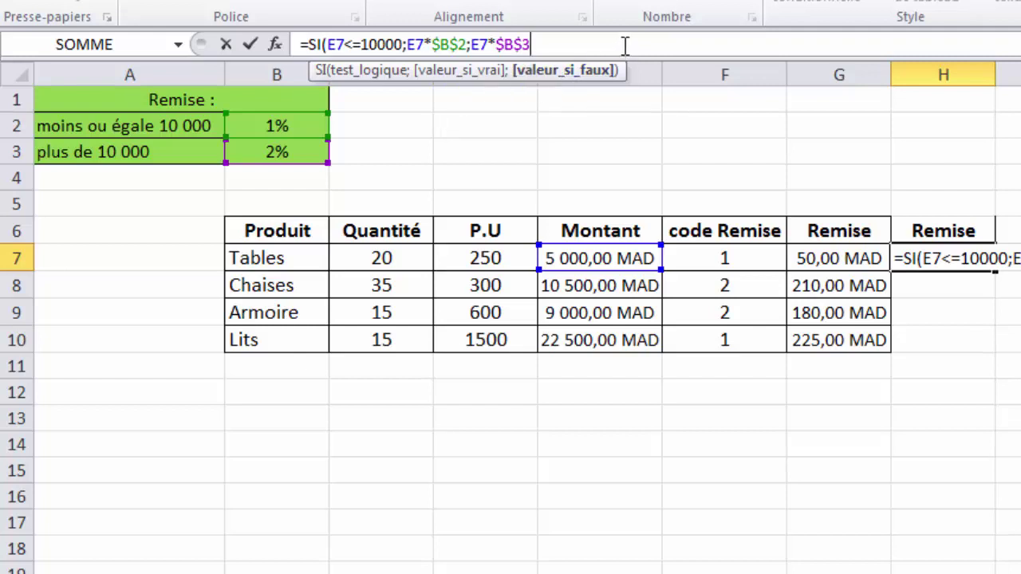
text())
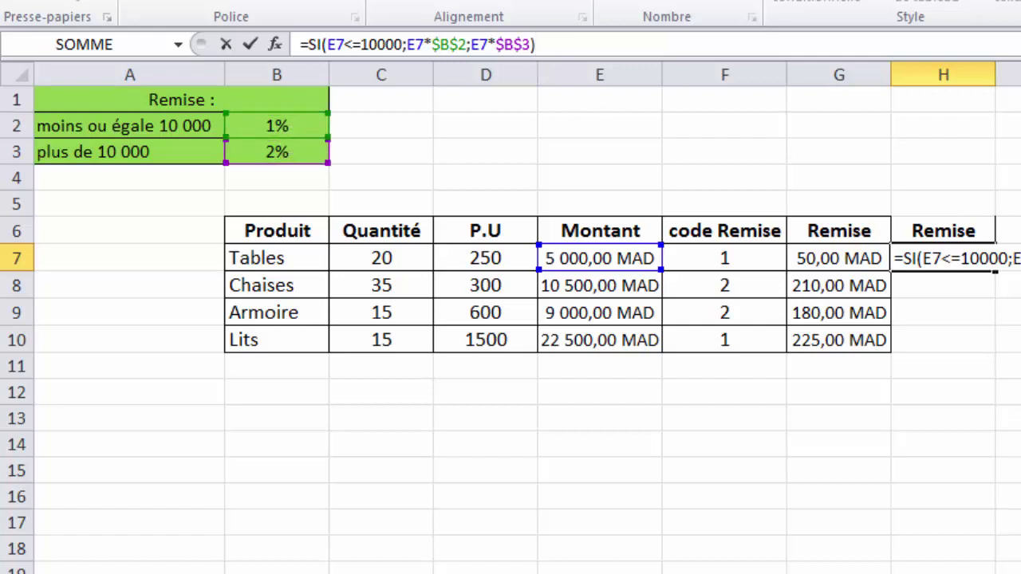
key(Return)
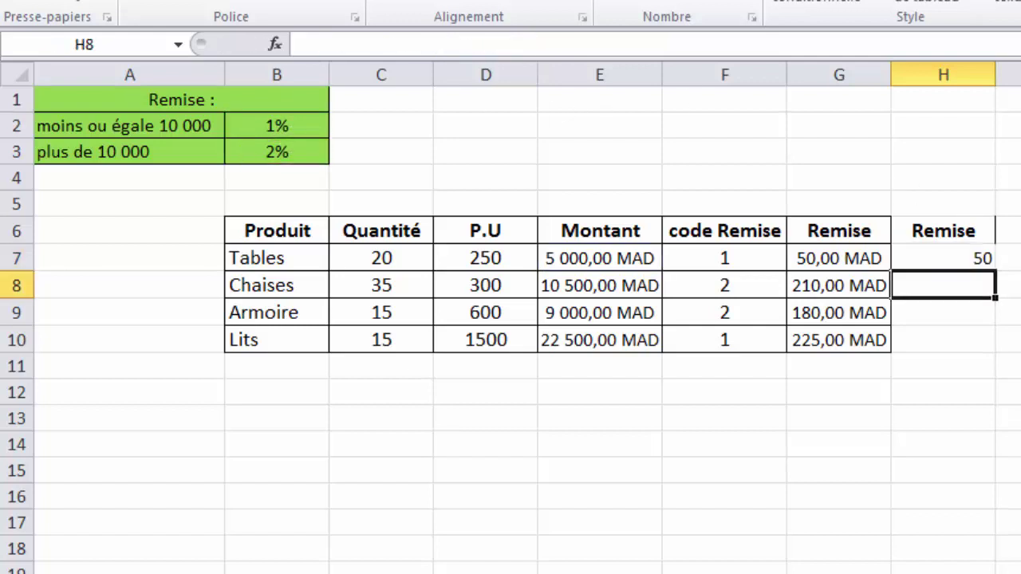
Fill the threshold discount formula from H7 down to H10 and center the column's values.
click(990, 256)
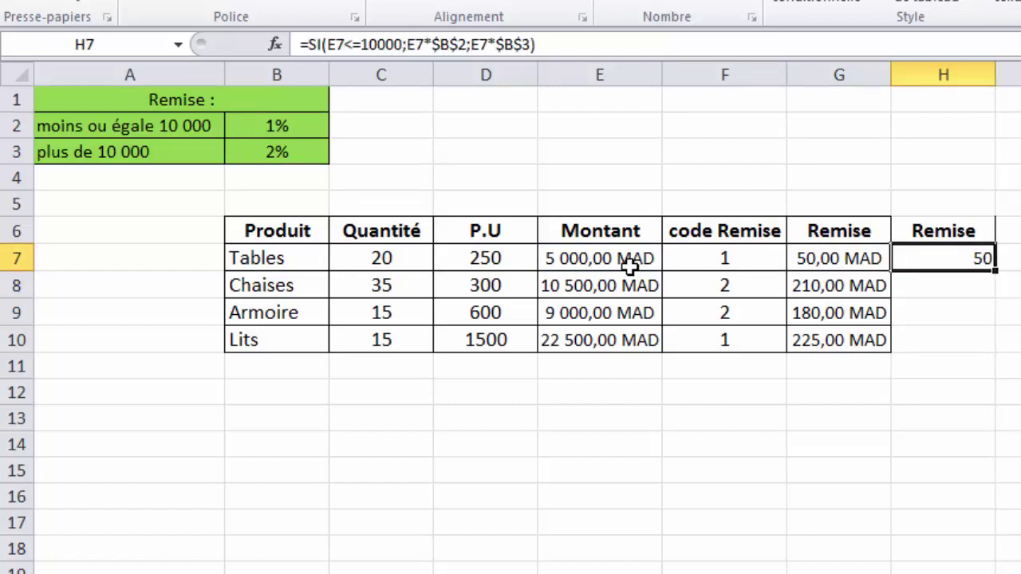
click(721, 252)
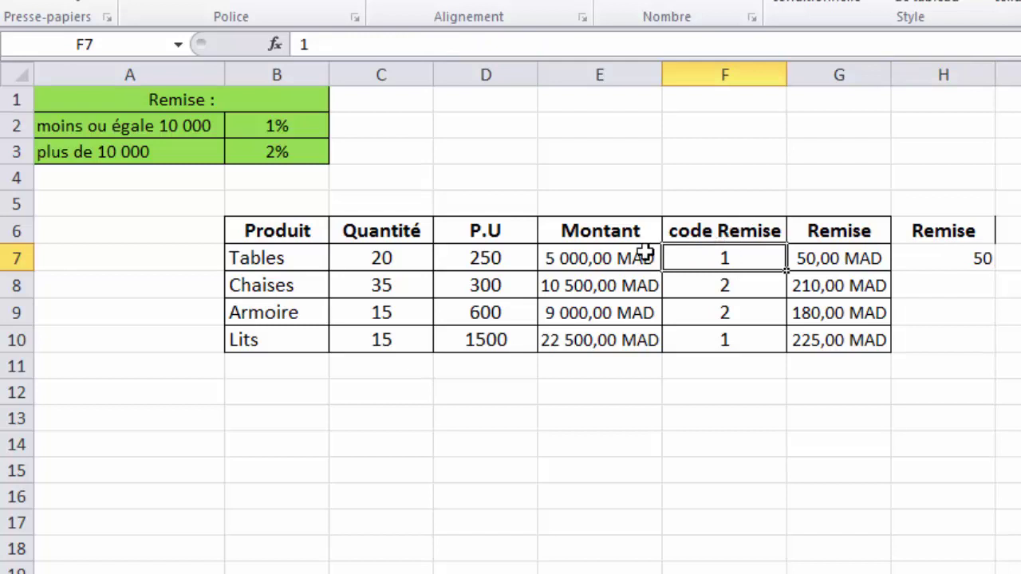
click(971, 285)
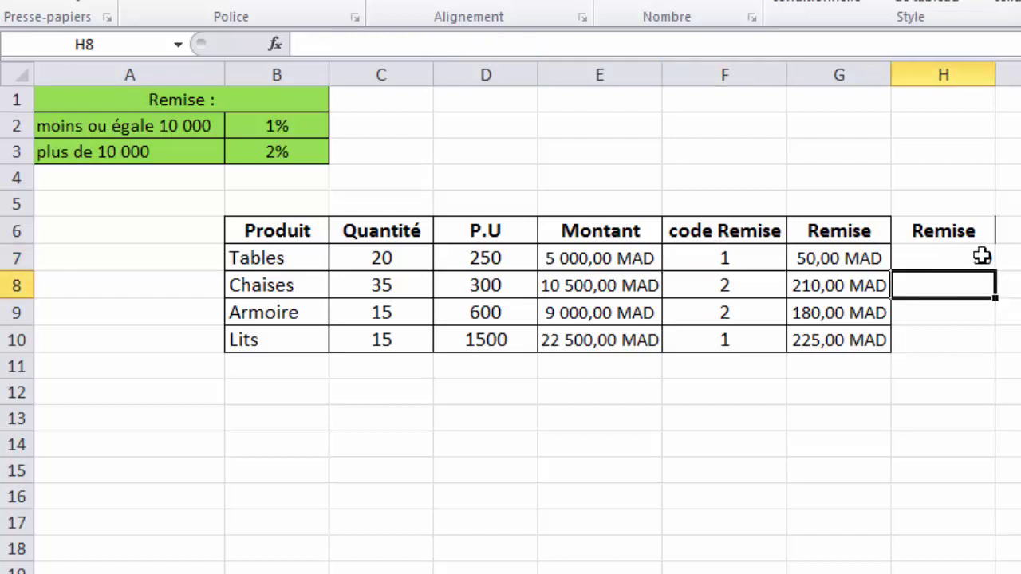
click(981, 255)
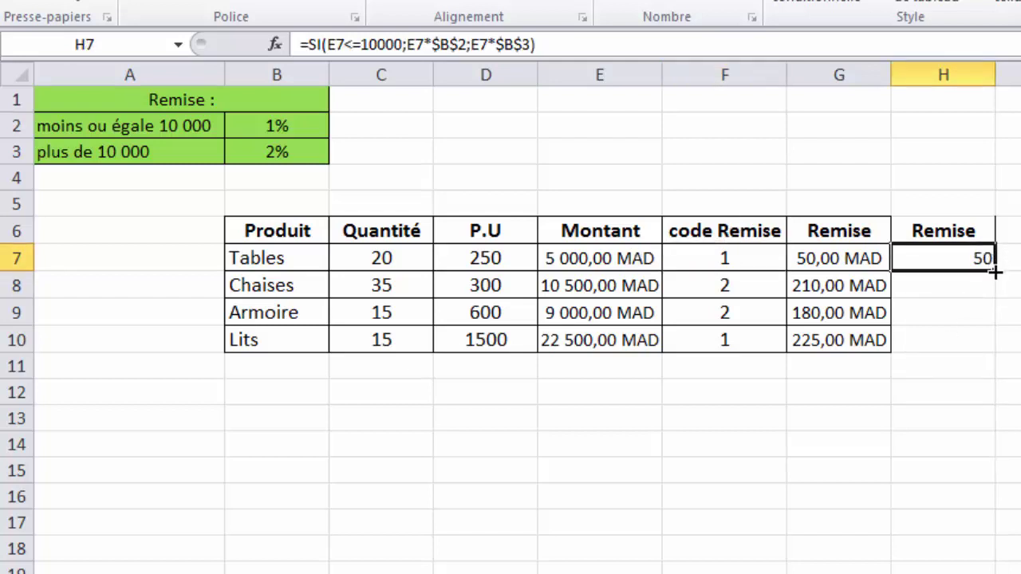
drag(995, 272, 975, 353)
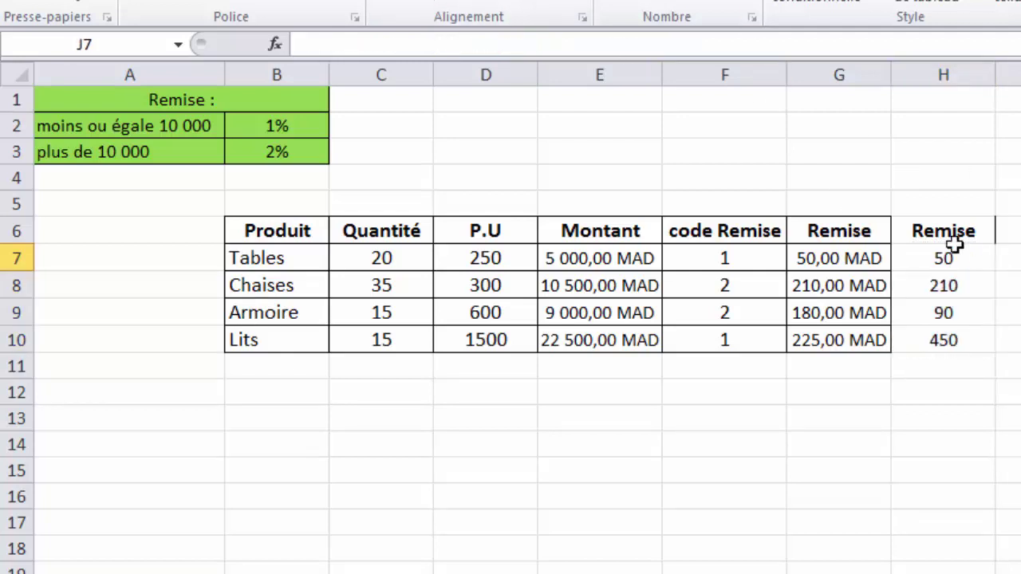
Compare the amounts, discount codes and rates with the discounts in column H for the Tables, Chaises and Armoire rows.
click(573, 262)
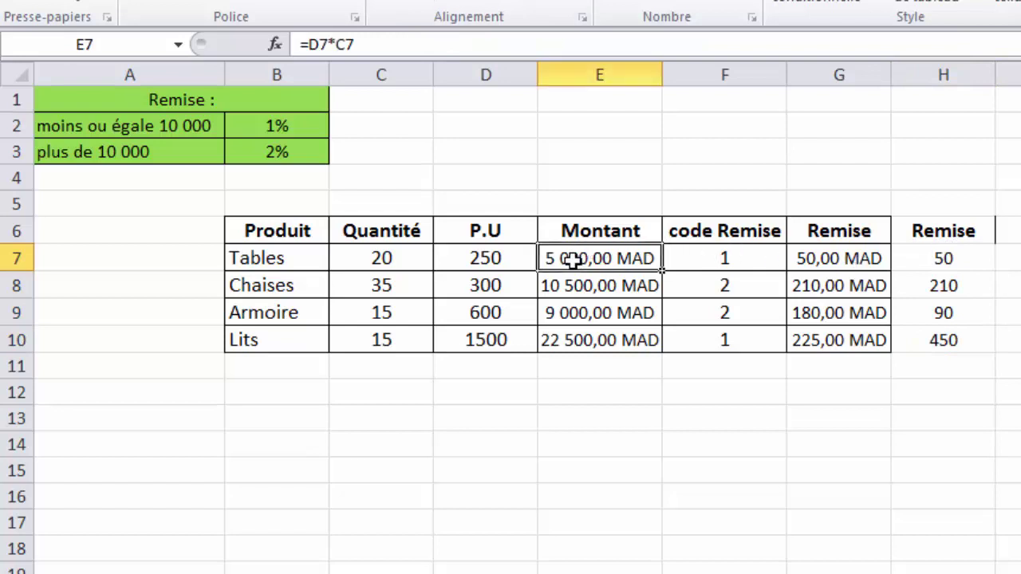
click(696, 256)
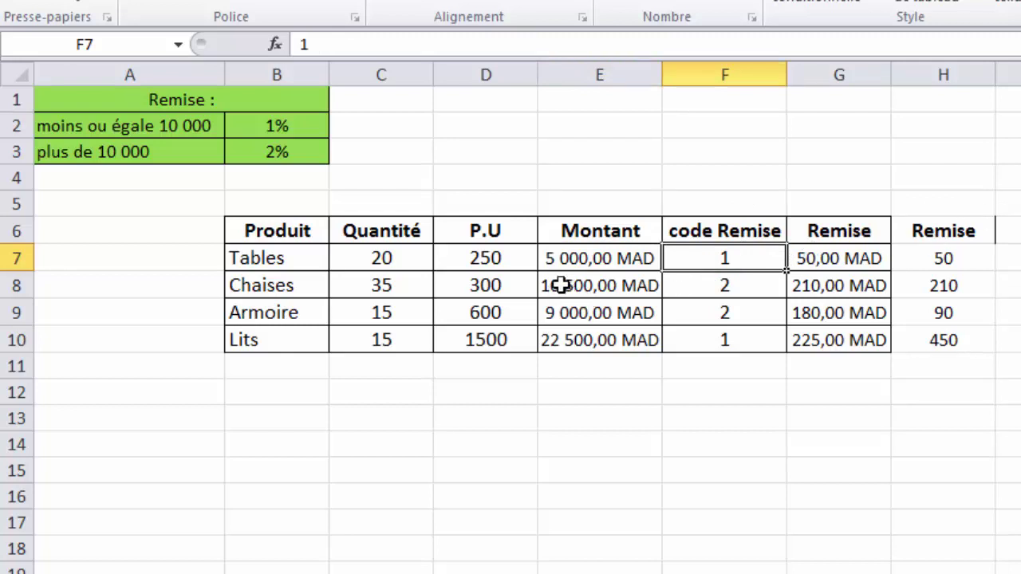
click(289, 159)
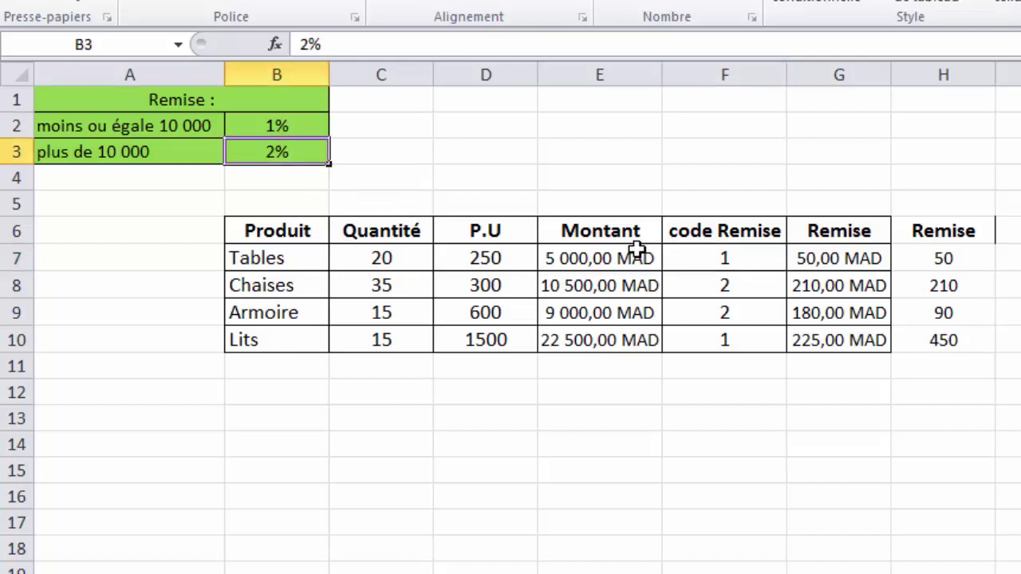
click(723, 287)
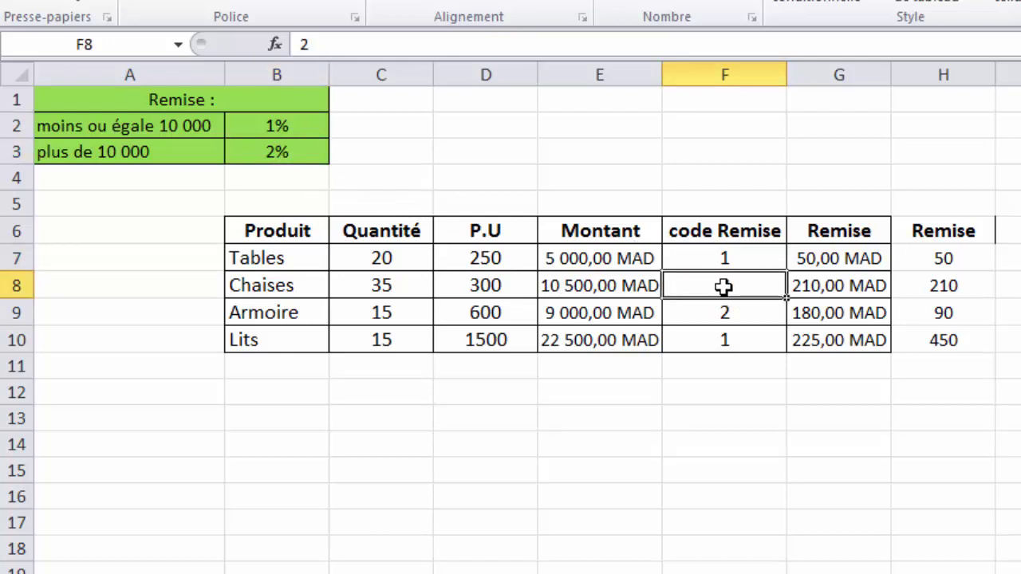
click(927, 281)
click(870, 275)
click(915, 278)
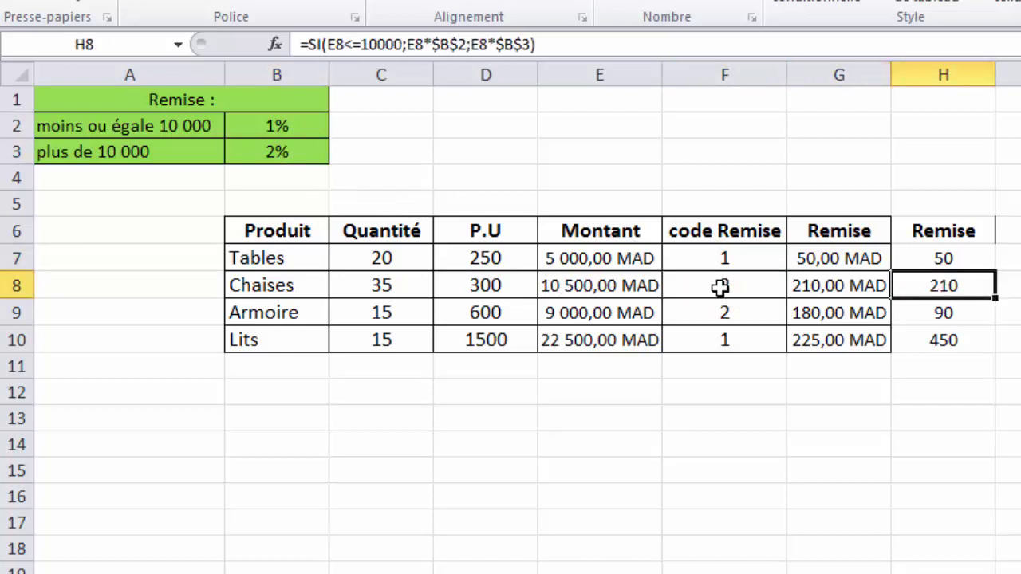
click(599, 312)
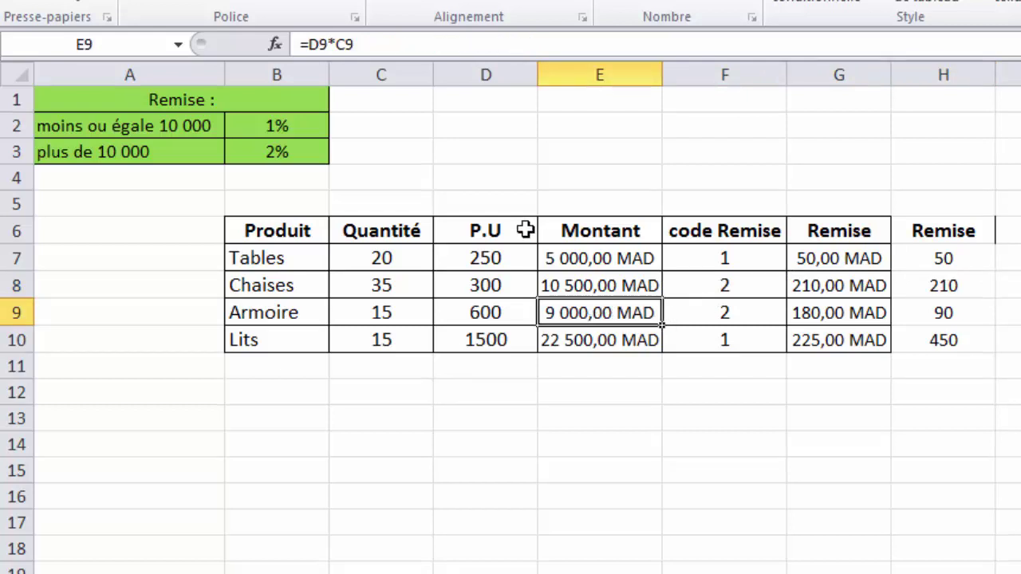
click(954, 313)
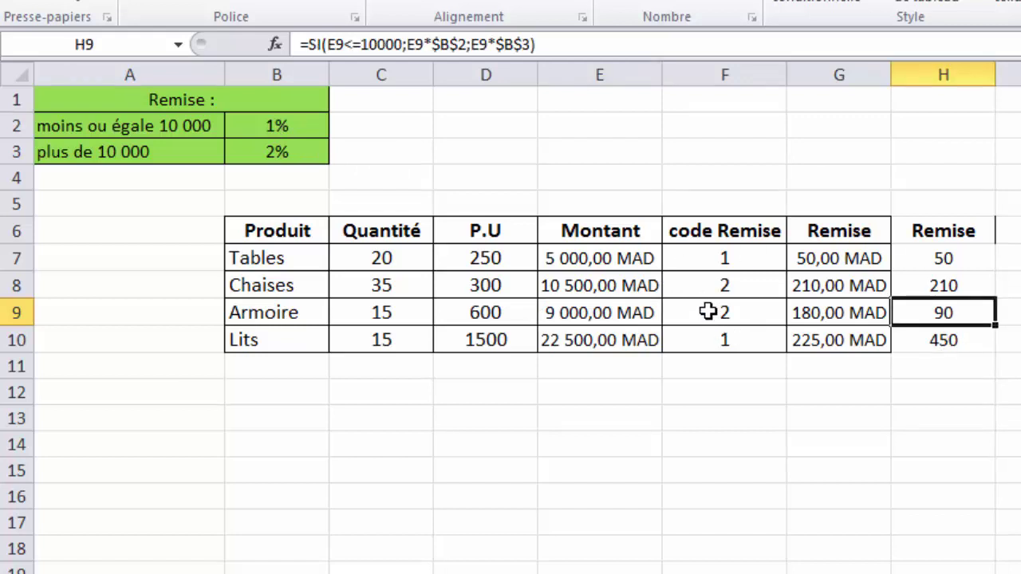
Compare the code-based and threshold-based discounts for the Armoire and Lits rows against their codes, the Lits amount and the over-10 000 rate.
click(708, 312)
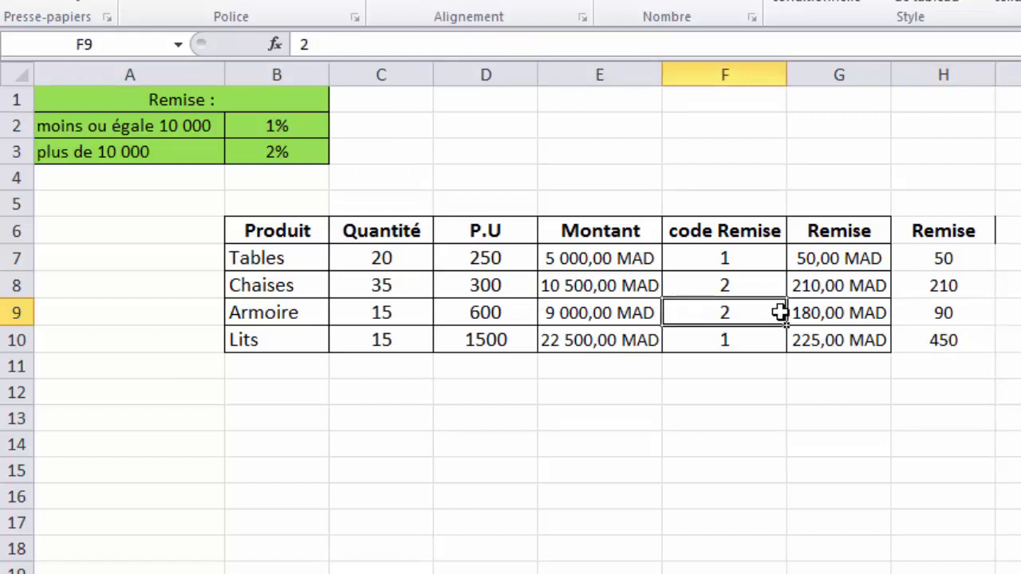
click(813, 313)
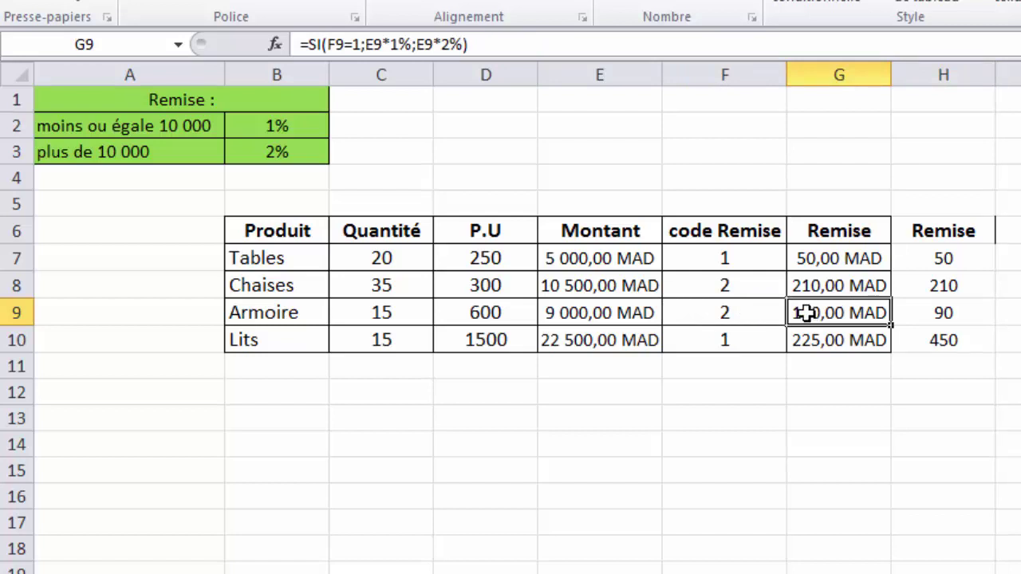
click(741, 341)
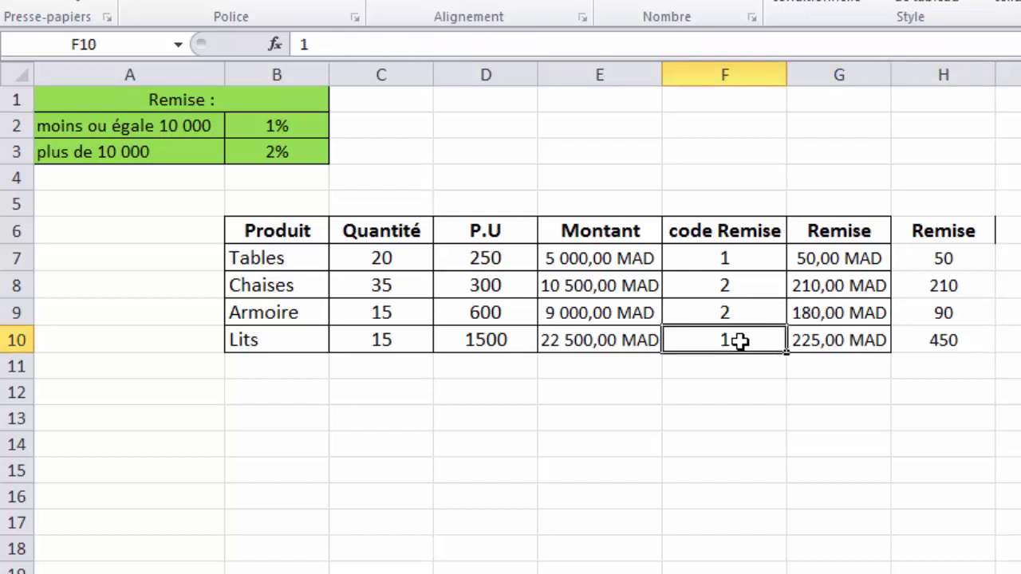
click(827, 338)
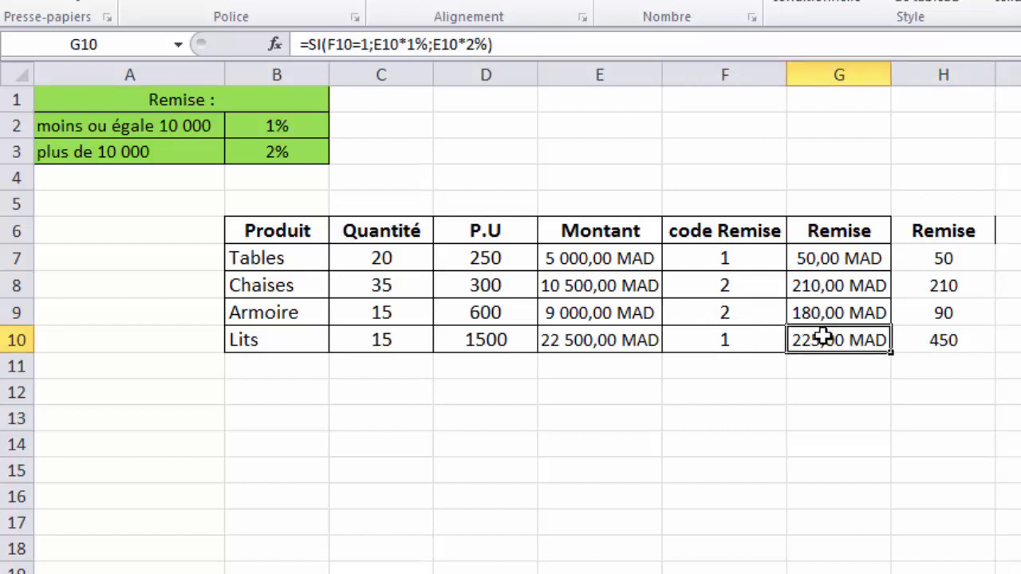
click(611, 336)
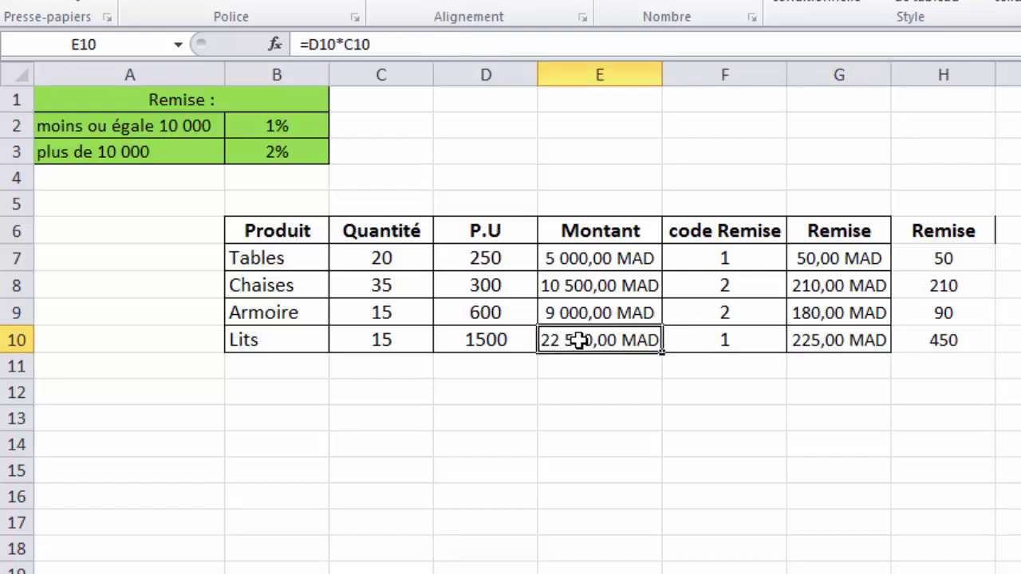
drag(141, 150, 244, 156)
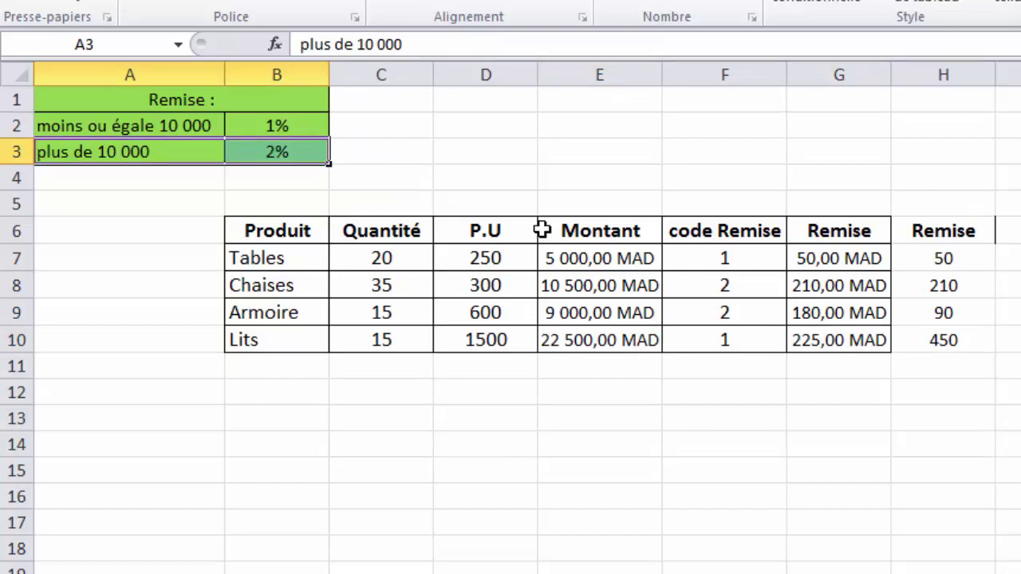
click(925, 340)
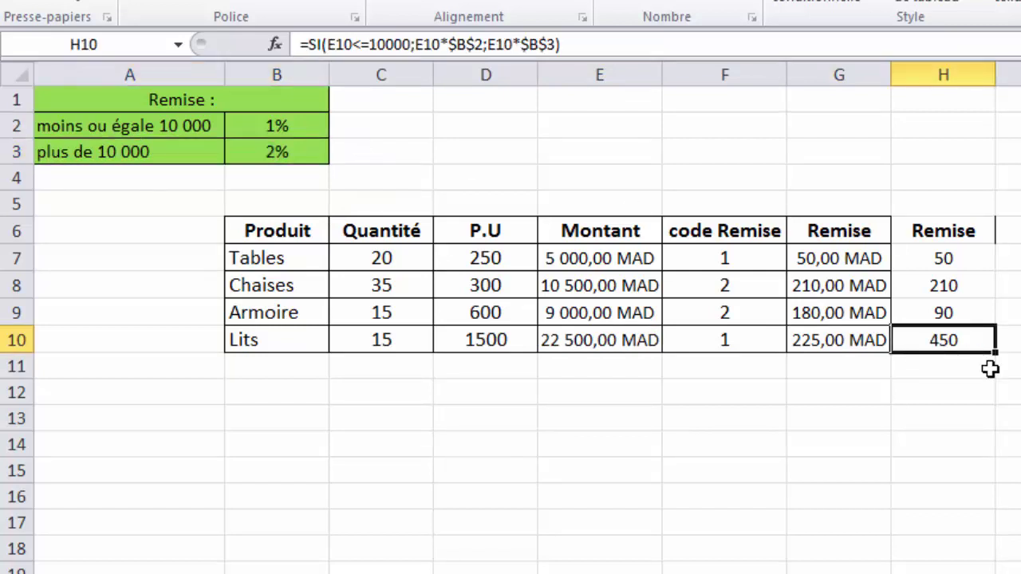
Format the threshold discounts in H7:H10 as currency (Monétaire) with the MAD symbol and two decimals.
drag(967, 257, 944, 342)
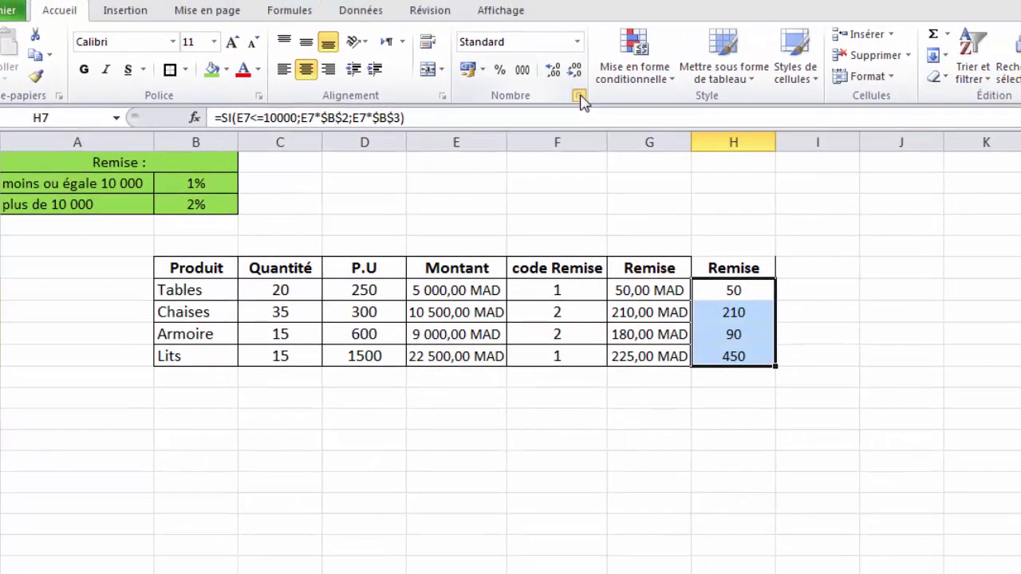
click(579, 97)
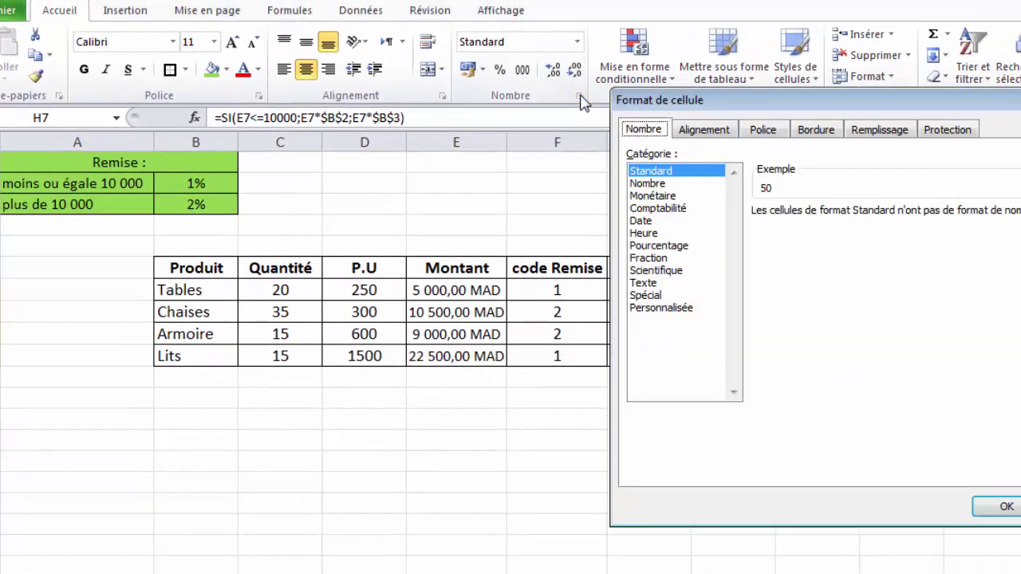
click(661, 196)
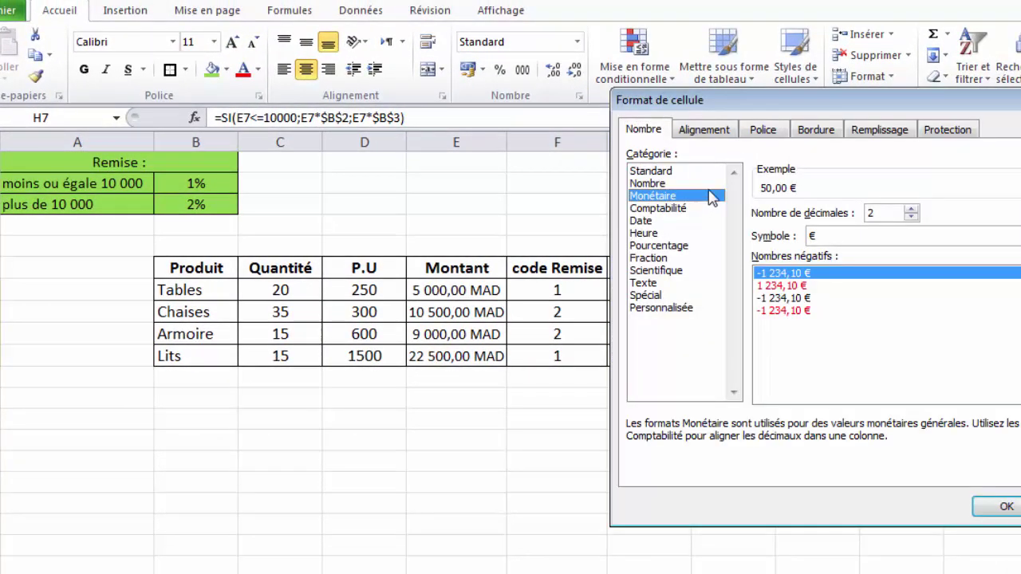
click(901, 238)
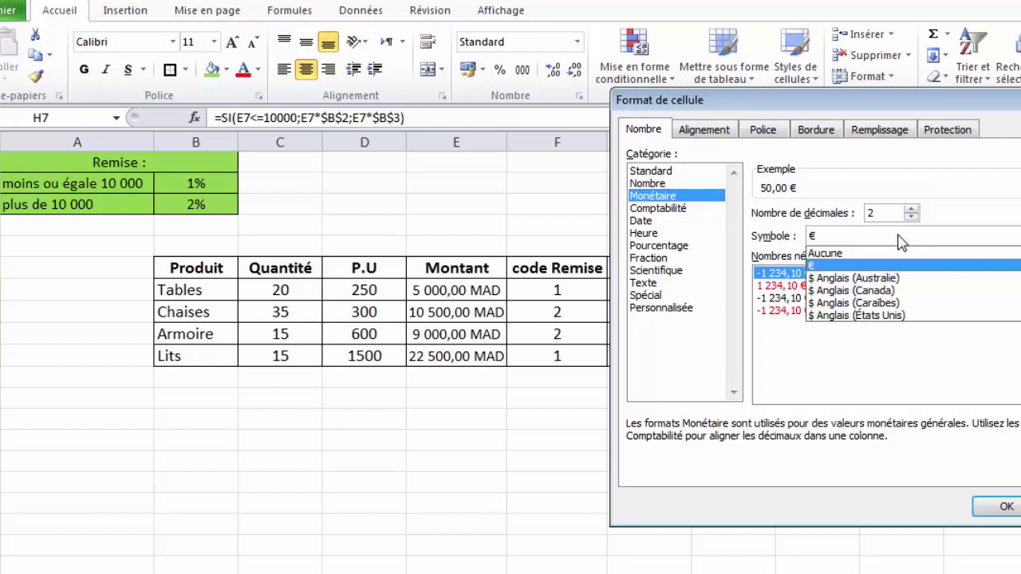
key(m)
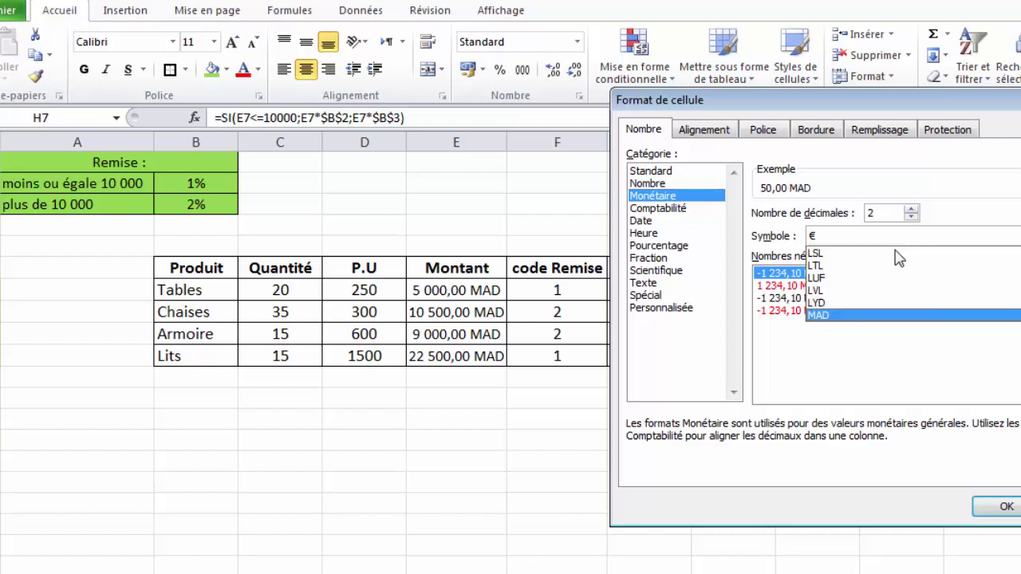
click(843, 314)
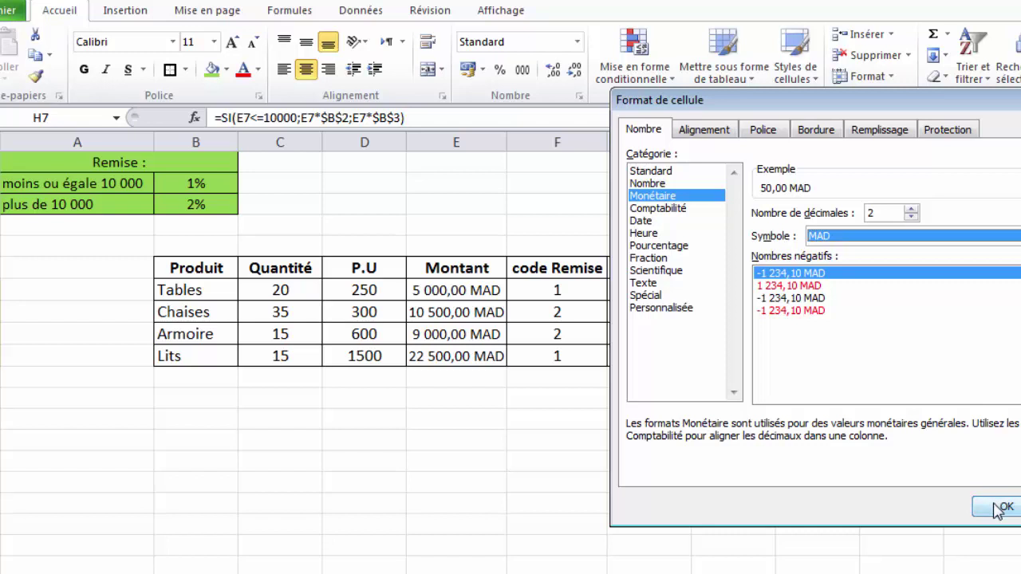
click(999, 510)
click(924, 340)
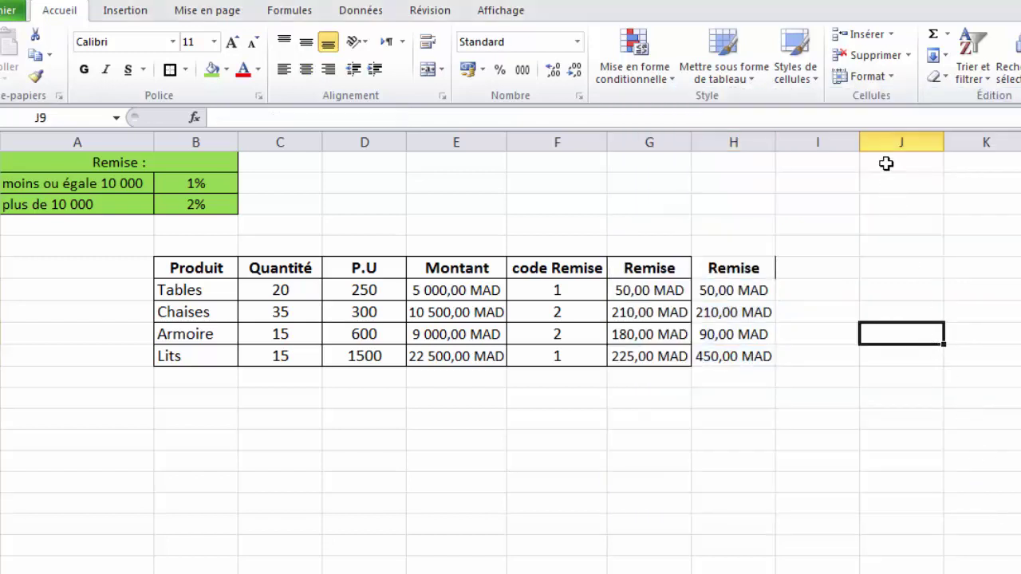